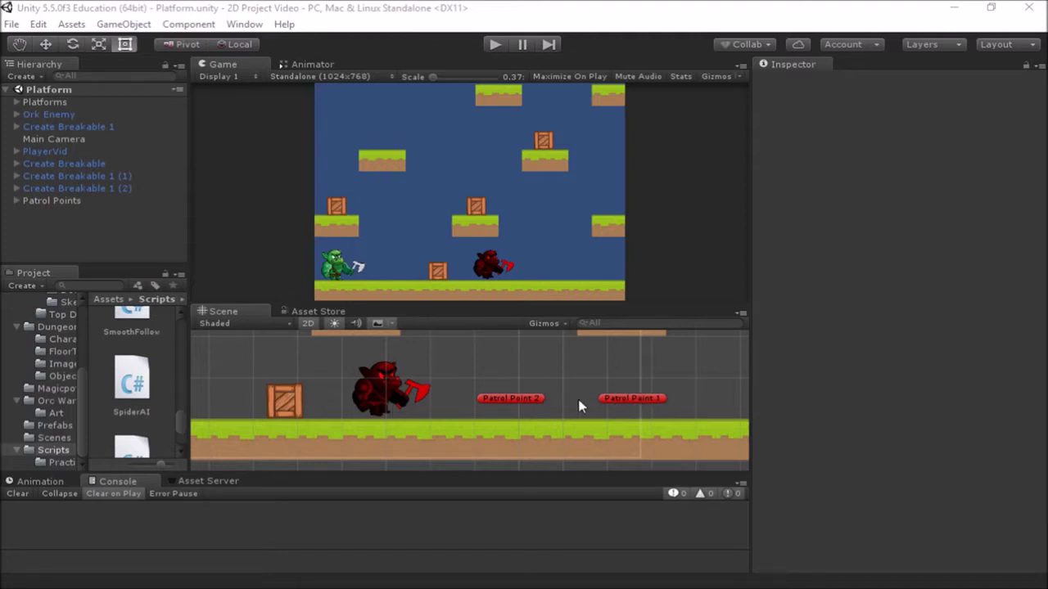
Start a play-mode test of the Platform scene to watch the red orc.
{"action": "left_click", "coordinate": [494, 45]}
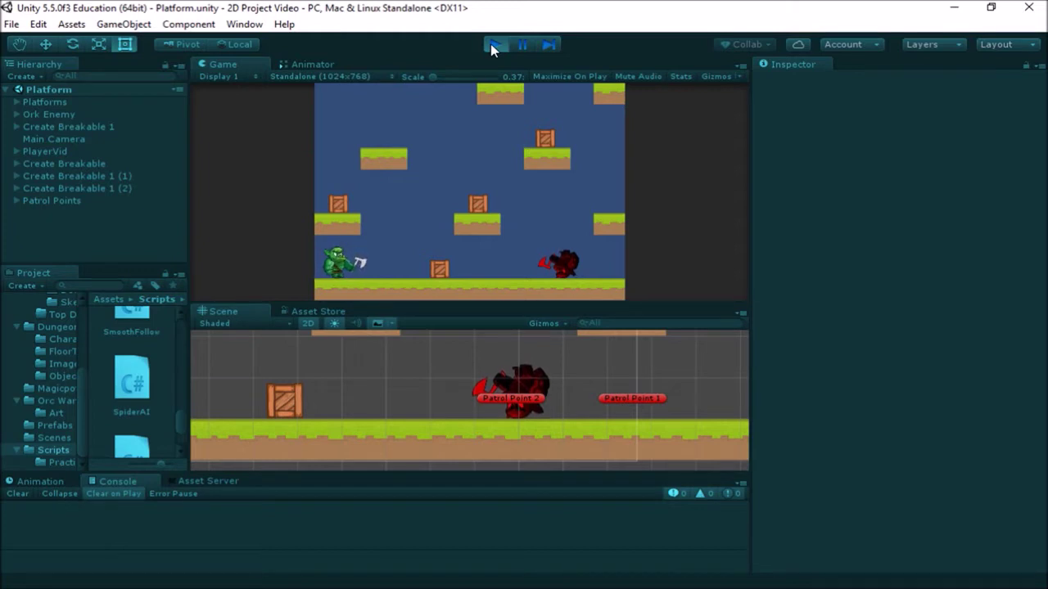
Stop play mode after watching the orc head toward Patrol Point 2.
{"action": "left_click", "coordinate": [492, 45]}
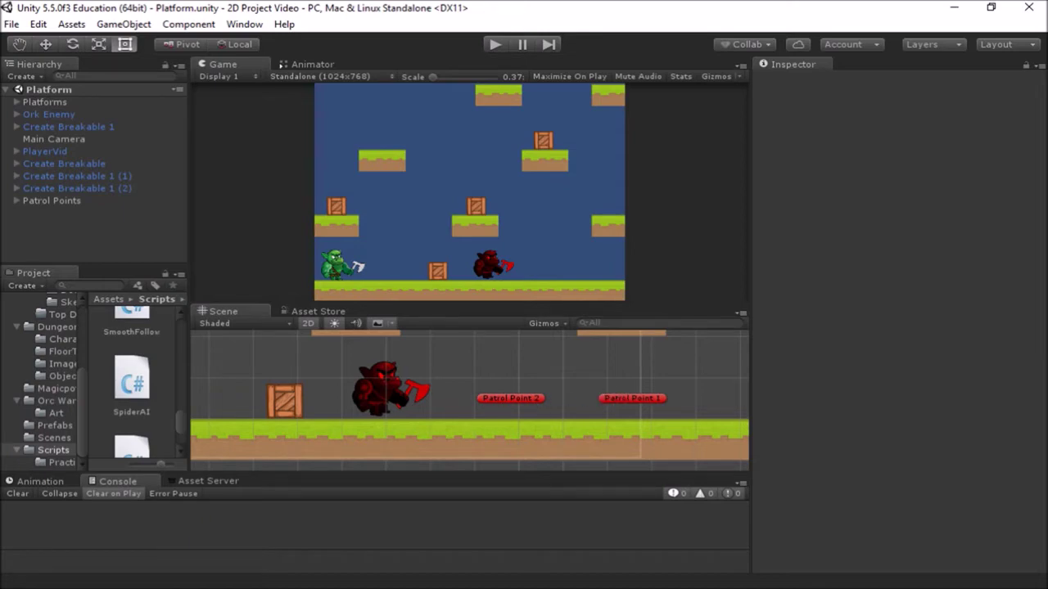
Review SpiderAI.cs fields and Patrol() code in MonoDevelop, then return to Unity.
{"action": "key", "text": "alt+Tab"}
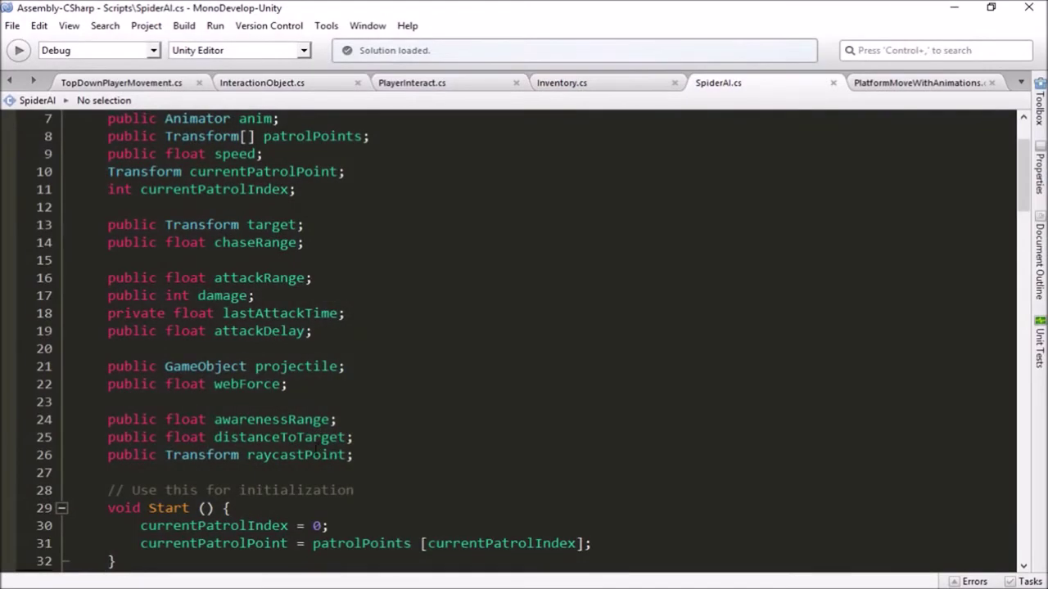
{"action": "scroll", "coordinate": [359, 367], "scroll_direction": "down", "scroll_amount": 3}
{"action": "scroll", "coordinate": [359, 368], "scroll_direction": "up", "scroll_amount": 4}
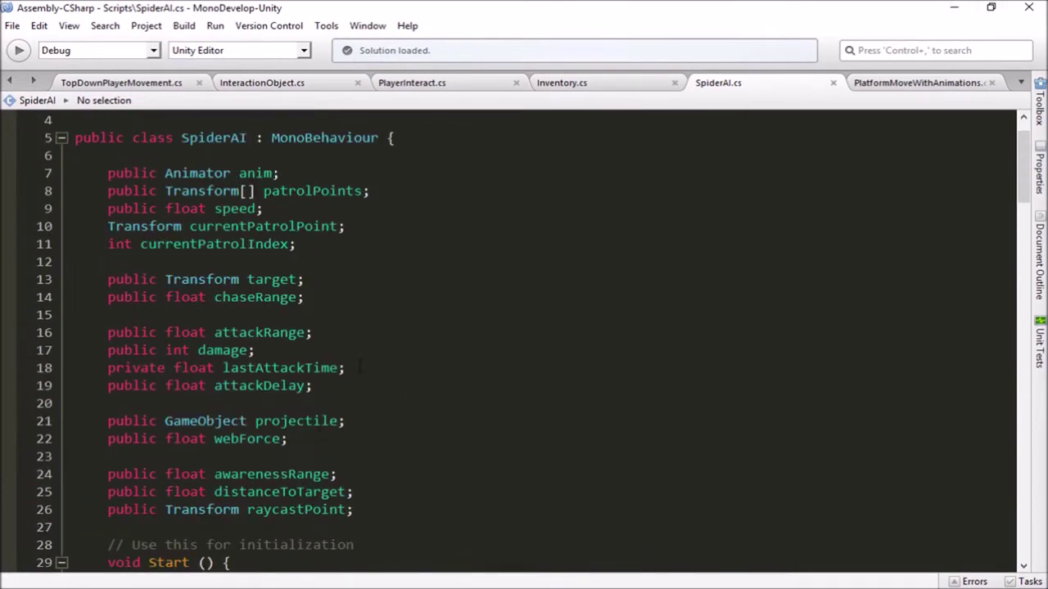
{"action": "scroll", "coordinate": [335, 307], "scroll_direction": "down", "scroll_amount": 3}
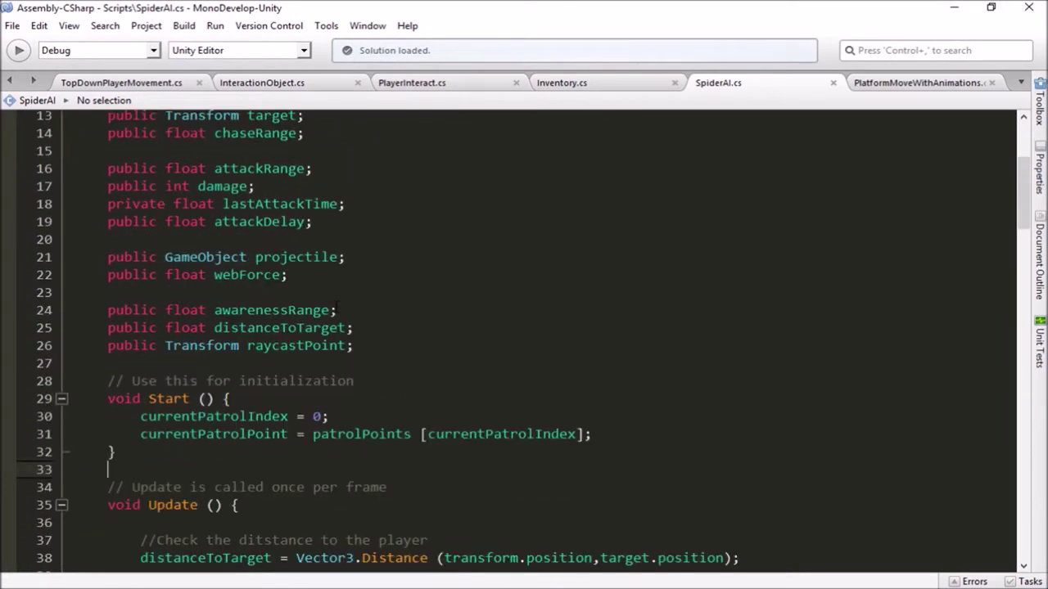
{"action": "scroll", "coordinate": [335, 307], "scroll_direction": "down", "scroll_amount": 2}
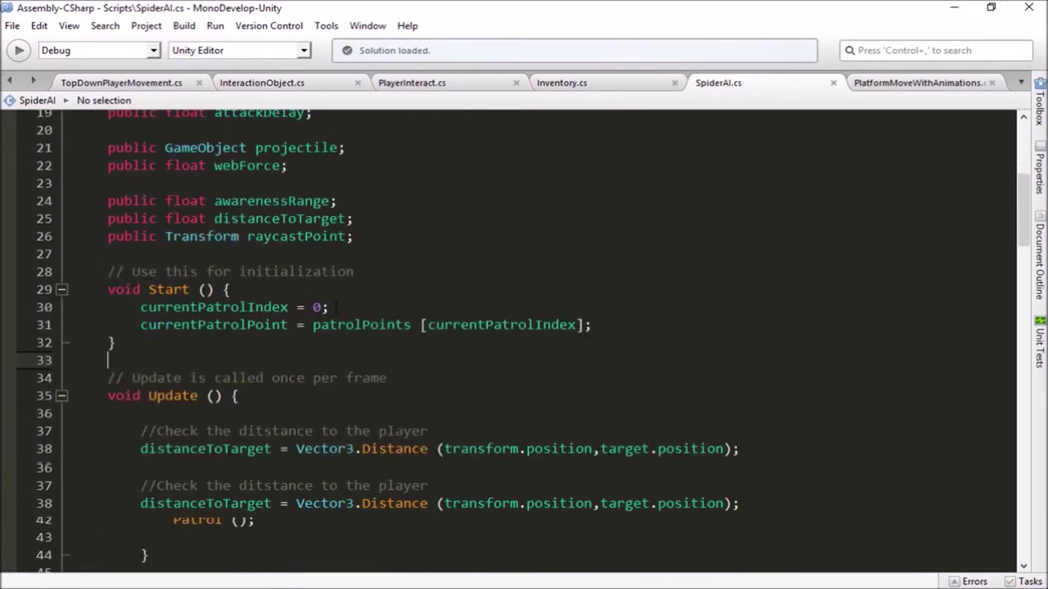
{"action": "scroll", "coordinate": [336, 307], "scroll_direction": "down", "scroll_amount": 2}
{"action": "scroll", "coordinate": [336, 307], "scroll_direction": "up", "scroll_amount": 7}
{"action": "scroll", "coordinate": [335, 307], "scroll_direction": "up", "scroll_amount": 1}
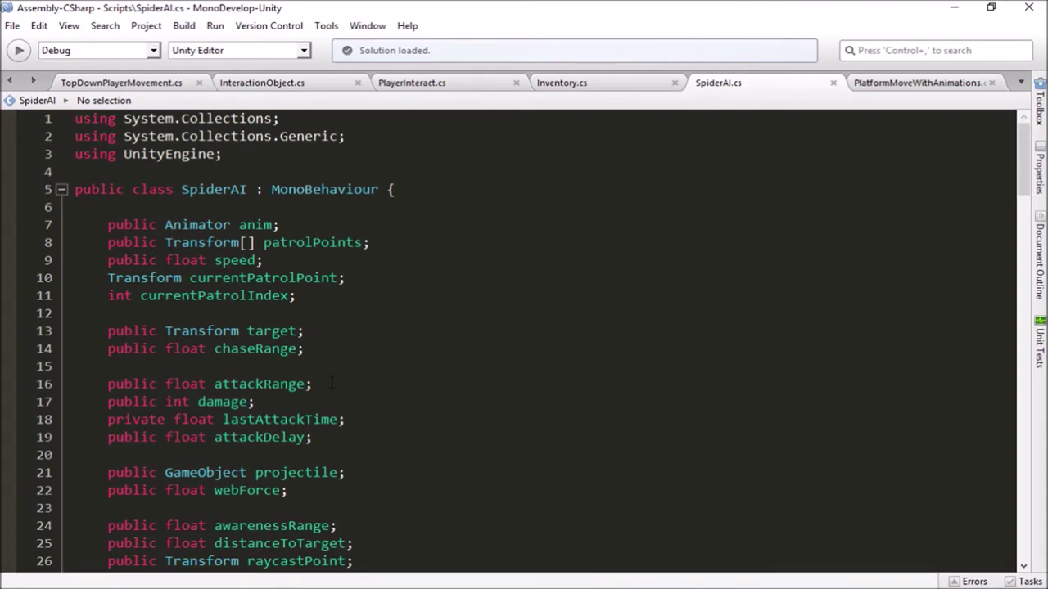
{"action": "scroll", "coordinate": [331, 383], "scroll_direction": "down", "scroll_amount": 3}
{"action": "scroll", "coordinate": [332, 383], "scroll_direction": "down", "scroll_amount": 6}
{"action": "scroll", "coordinate": [332, 383], "scroll_direction": "down", "scroll_amount": 3}
{"action": "scroll", "coordinate": [398, 347], "scroll_direction": "down", "scroll_amount": 6}
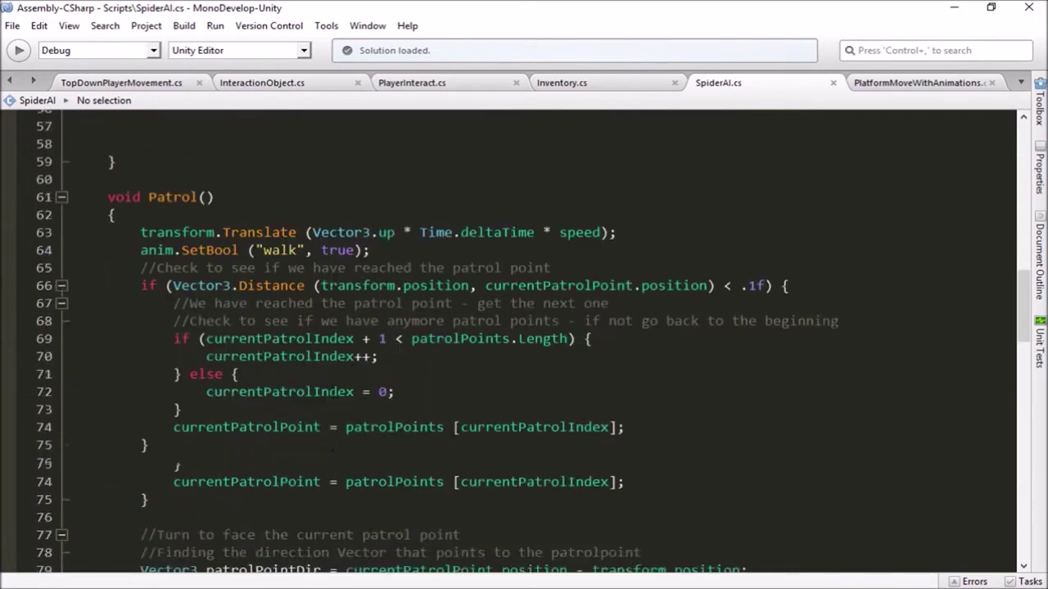
{"action": "scroll", "coordinate": [399, 347], "scroll_direction": "down", "scroll_amount": 3}
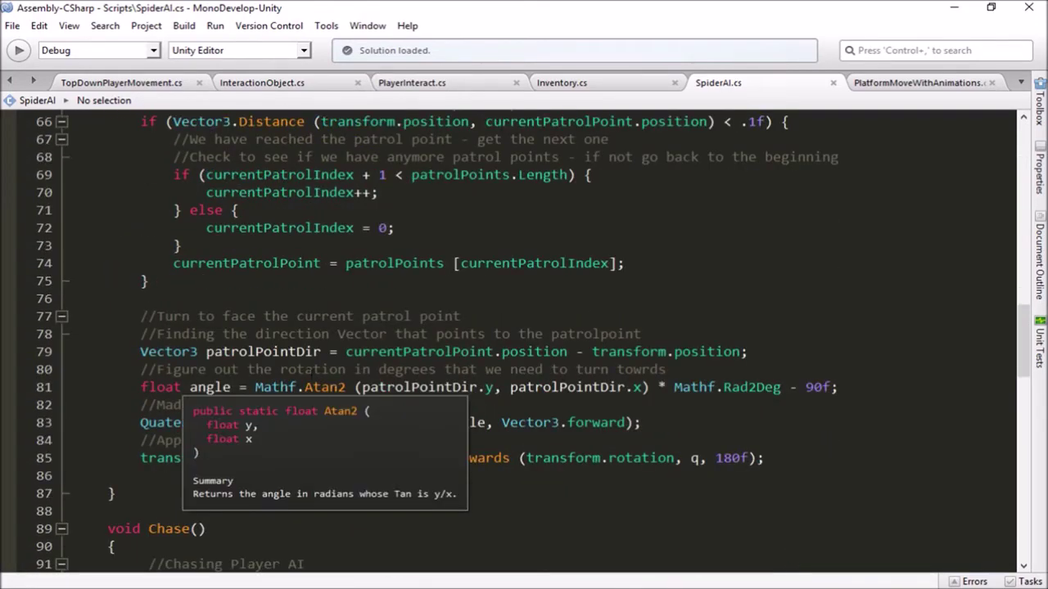
{"action": "scroll", "coordinate": [553, 388], "scroll_direction": "up", "scroll_amount": 3}
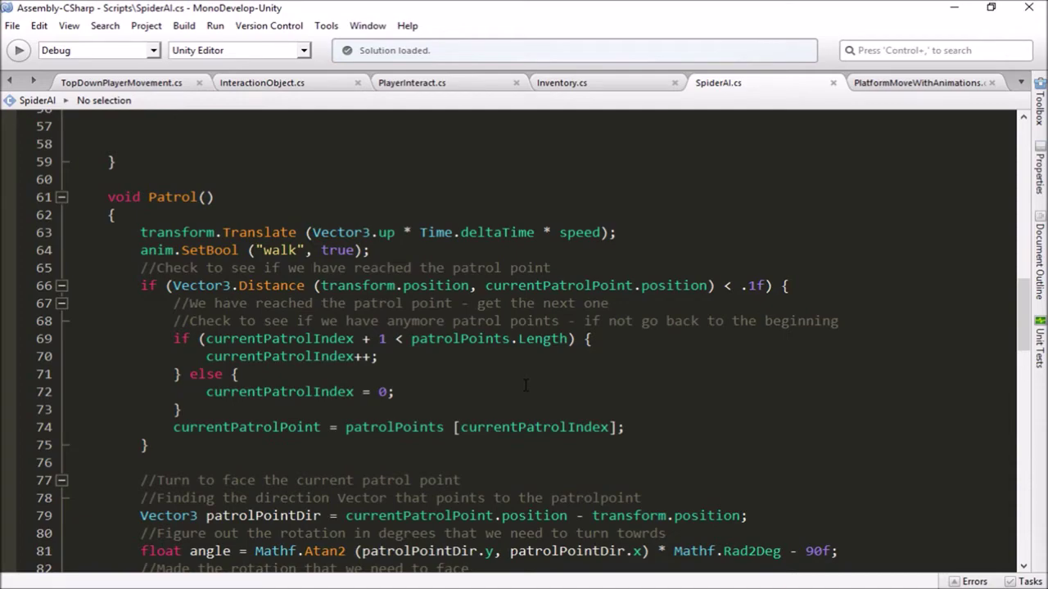
{"action": "scroll", "coordinate": [525, 385], "scroll_direction": "up", "scroll_amount": 5}
{"action": "scroll", "coordinate": [525, 385], "scroll_direction": "up", "scroll_amount": 10}
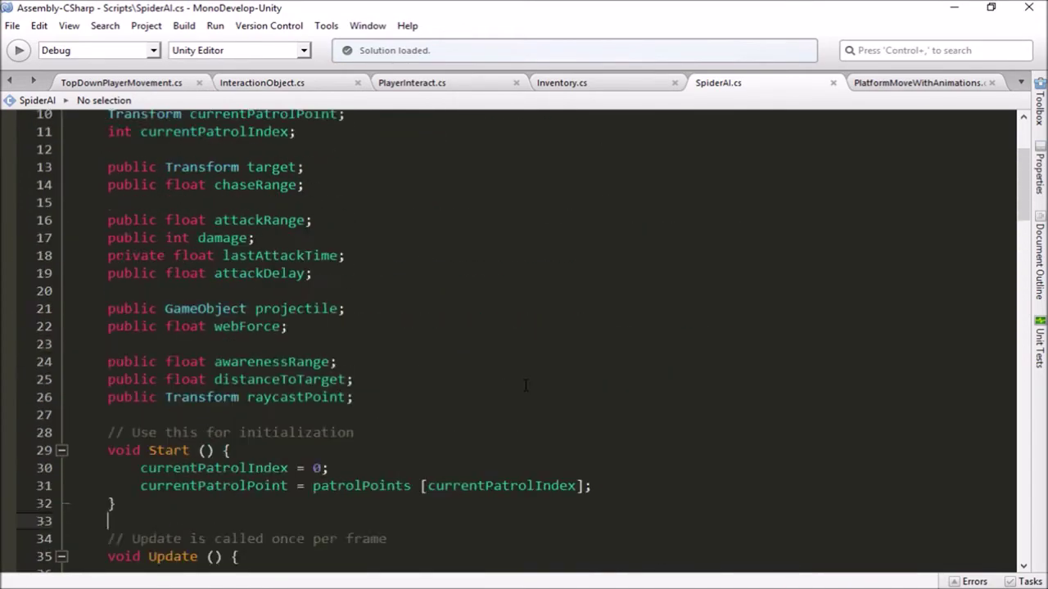
{"action": "scroll", "coordinate": [525, 385], "scroll_direction": "up", "scroll_amount": 1}
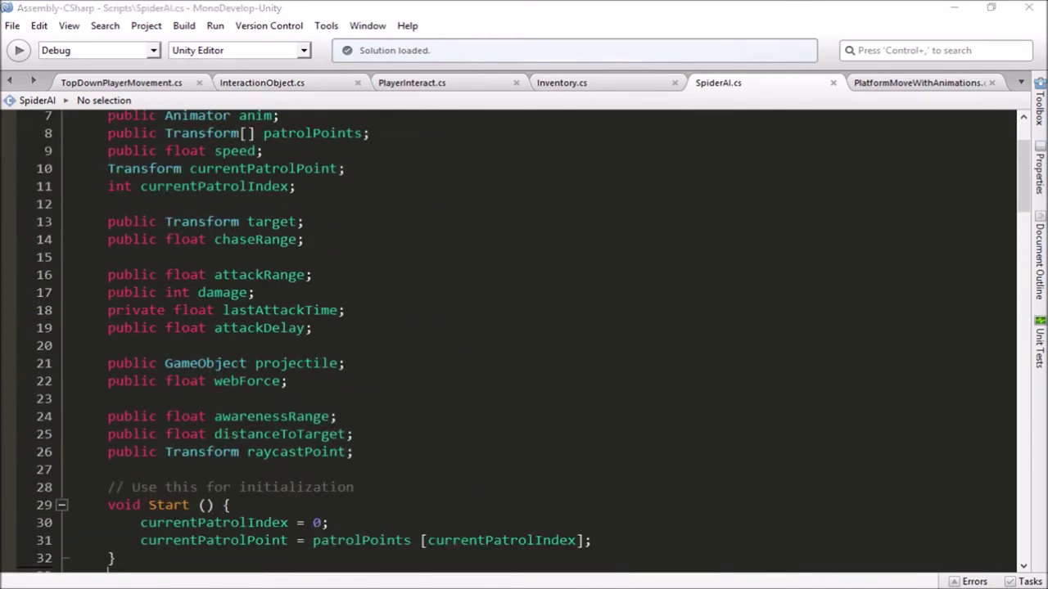
{"action": "key", "text": "alt+Tab"}
Create a new C# script named OrkAI in the Project's Scripts folder.
{"action": "right_click", "coordinate": [162, 344]}
{"action": "mouse_move", "coordinate": [206, 68]}
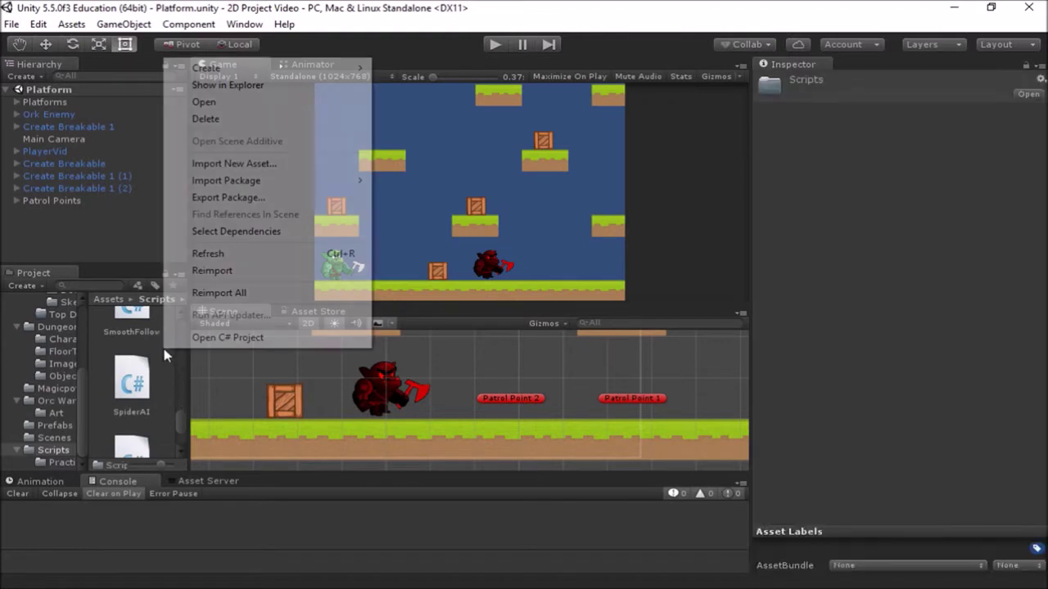
{"action": "left_click", "coordinate": [436, 89]}
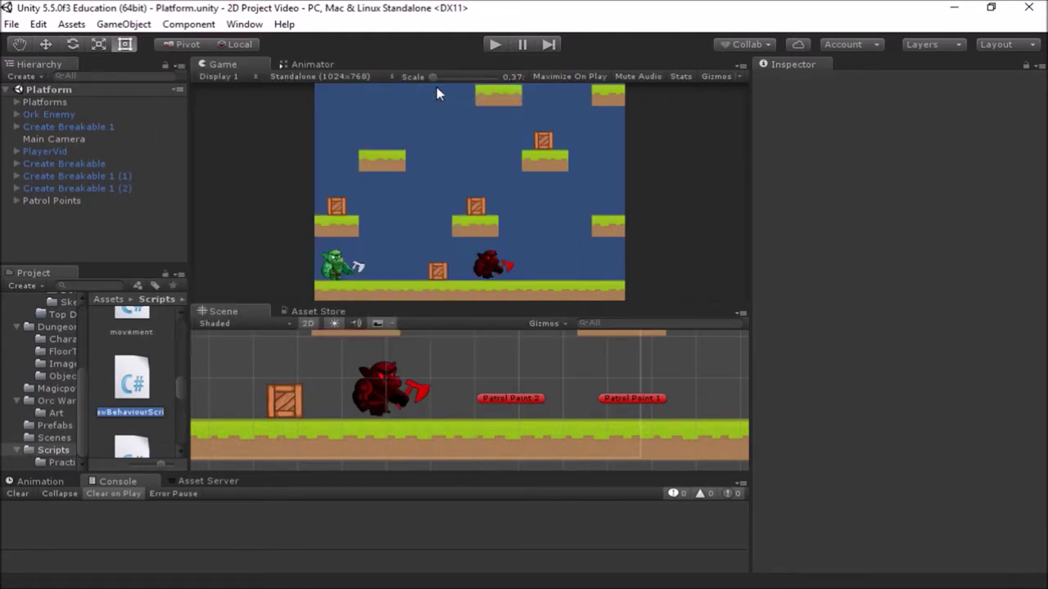
{"action": "type", "text": "Ork"}
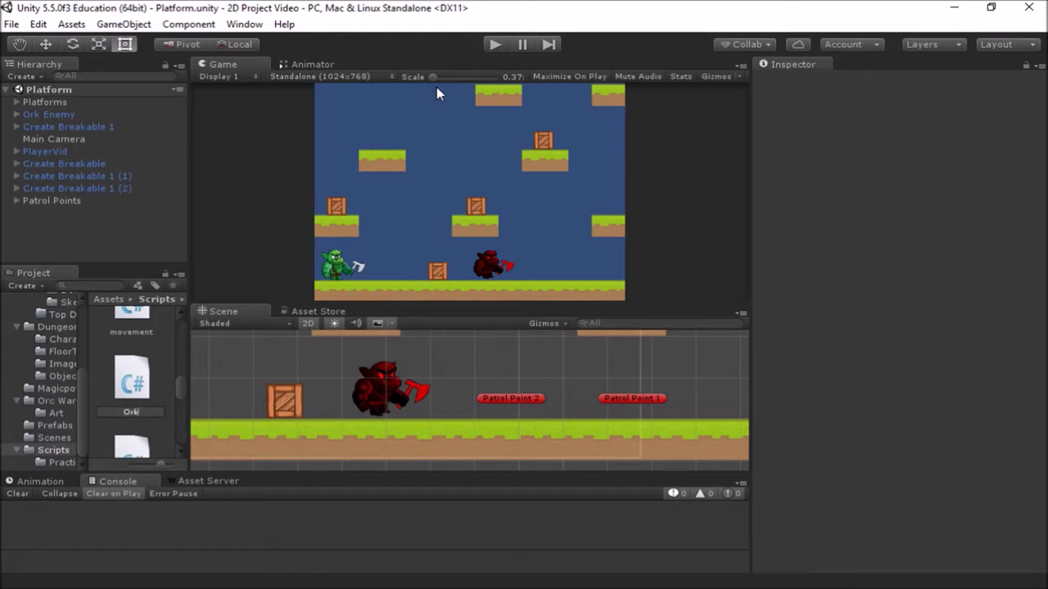
{"action": "type", "text": "AI"}
{"action": "key", "text": "Return"}
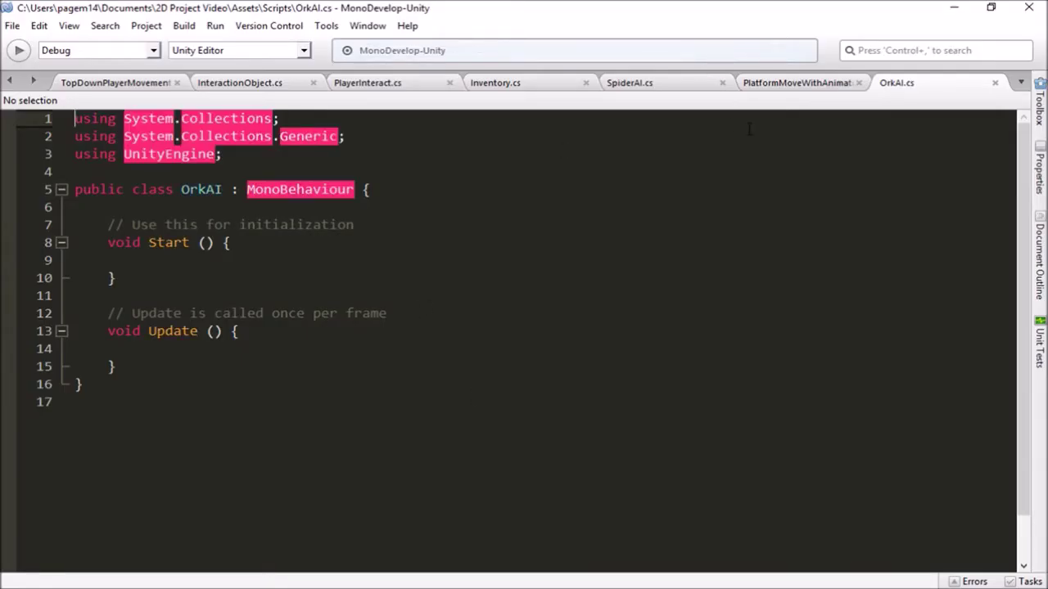
Replace the OrkAI template code with the copied SpiderAI code.
{"action": "left_click", "coordinate": [678, 86]}
{"action": "scroll", "coordinate": [239, 314], "scroll_direction": "up", "scroll_amount": 2}
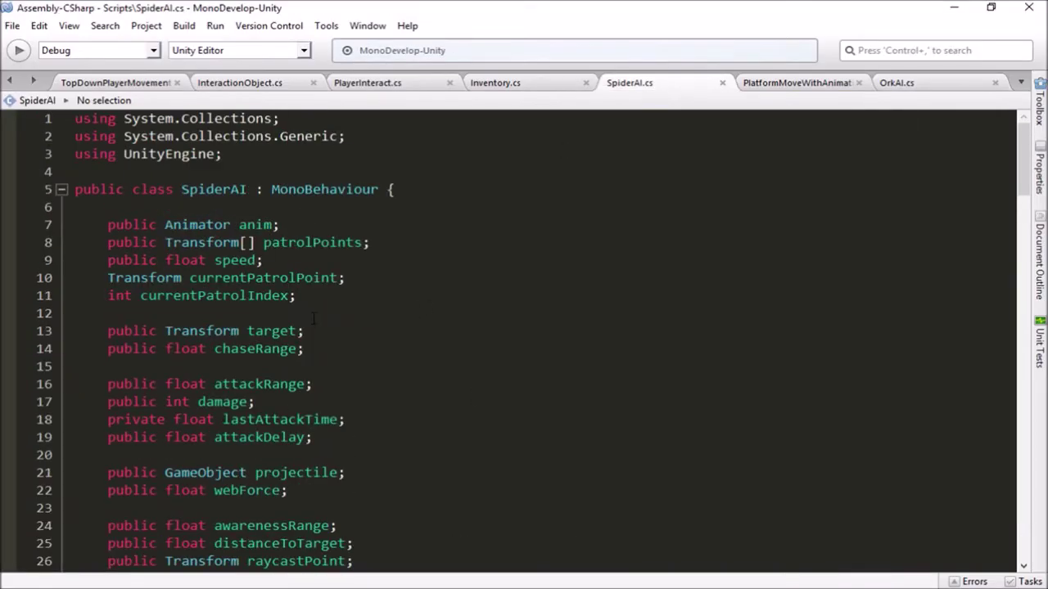
{"action": "left_click", "coordinate": [239, 314]}
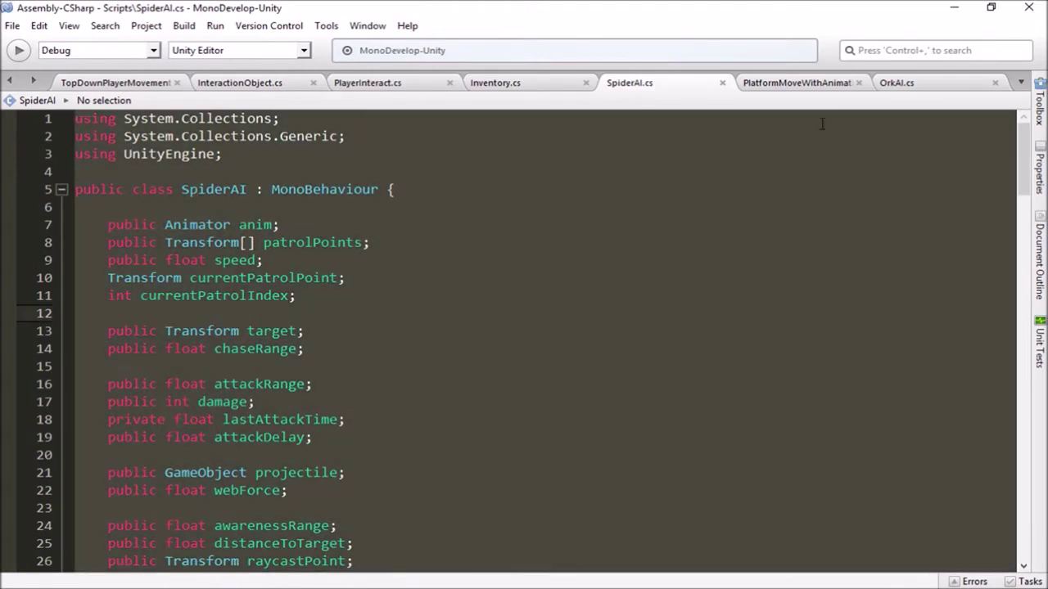
{"action": "left_click", "coordinate": [901, 85]}
{"action": "left_click", "coordinate": [299, 245]}
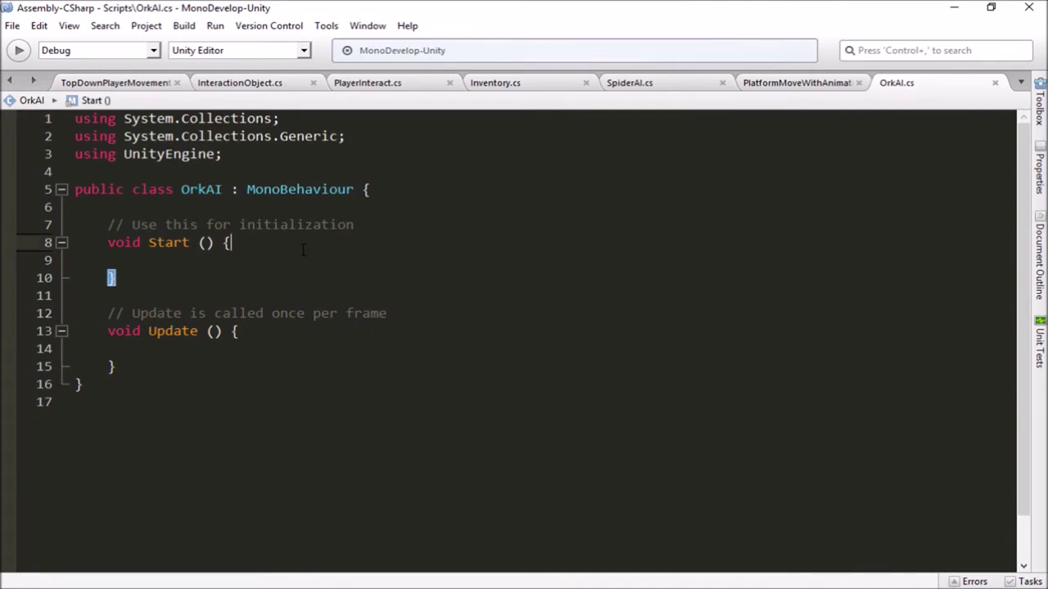
{"action": "key", "text": "ctrl+a"}
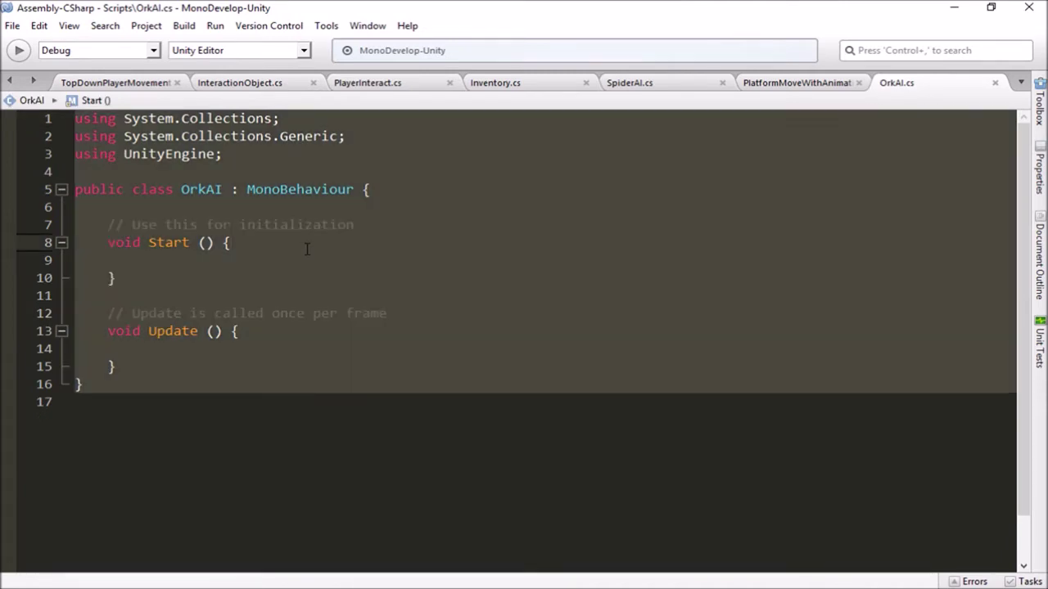
{"action": "key", "text": "ctrl+v"}
Rename the class on line 5 to OrkAI and save the script.
{"action": "scroll", "coordinate": [316, 303], "scroll_direction": "up", "scroll_amount": 10}
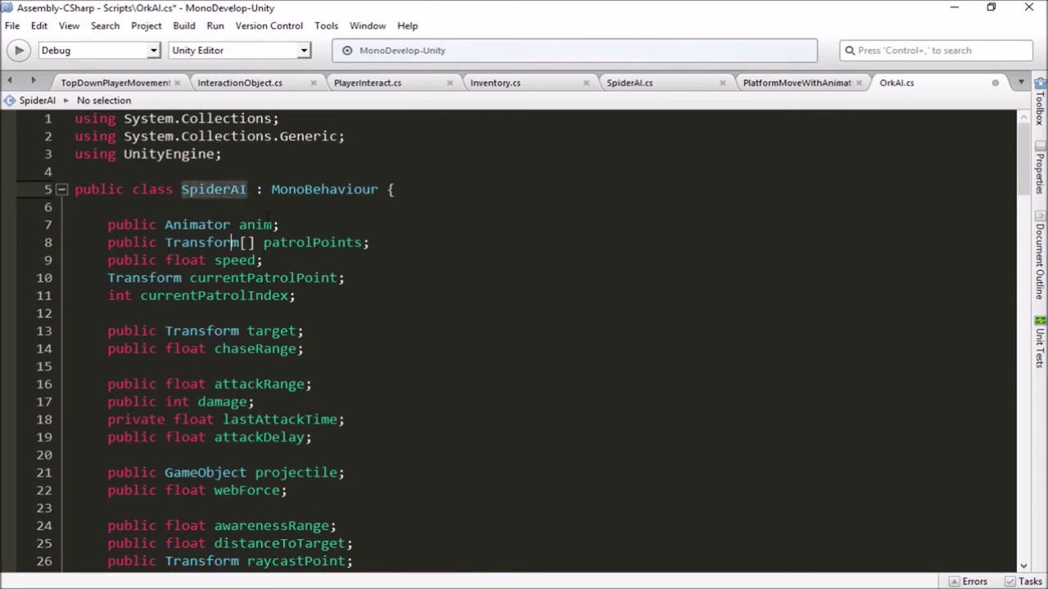
{"action": "double_click", "coordinate": [213, 189]}
{"action": "type", "text": "Or"}
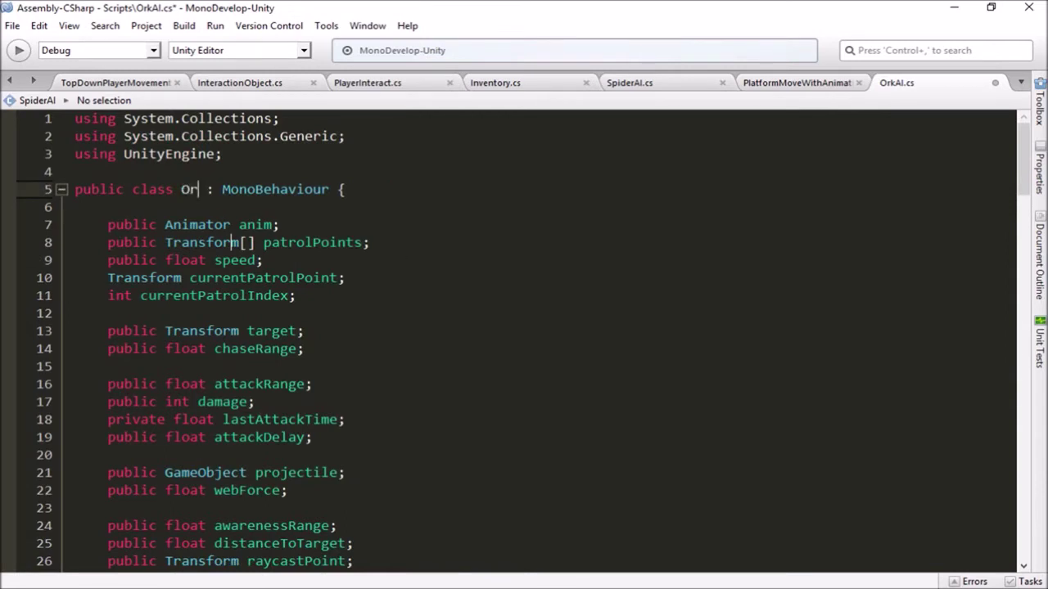
{"action": "type", "text": "kAI"}
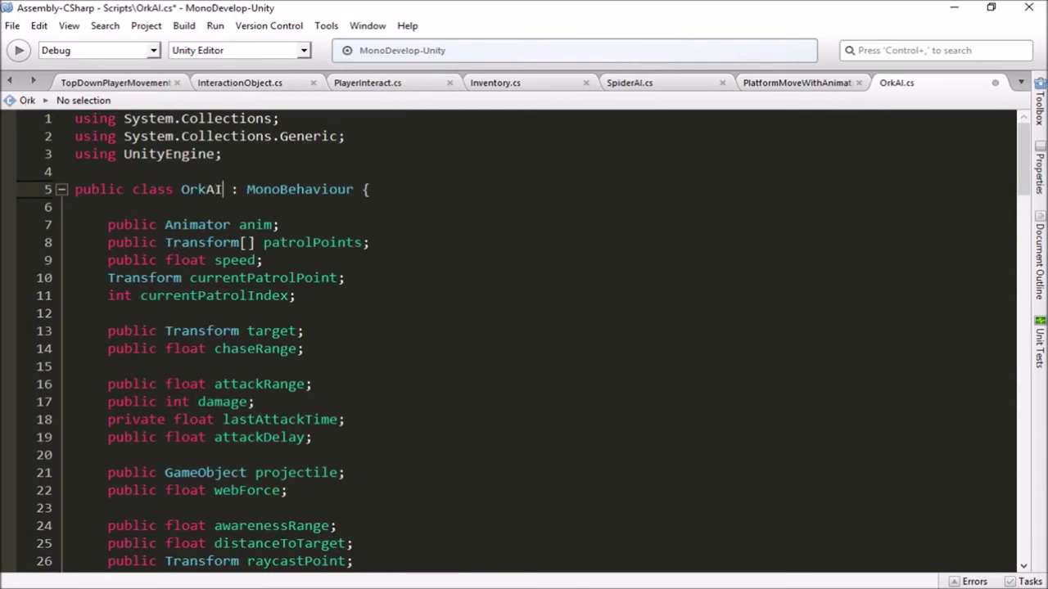
{"action": "left_click", "coordinate": [387, 277]}
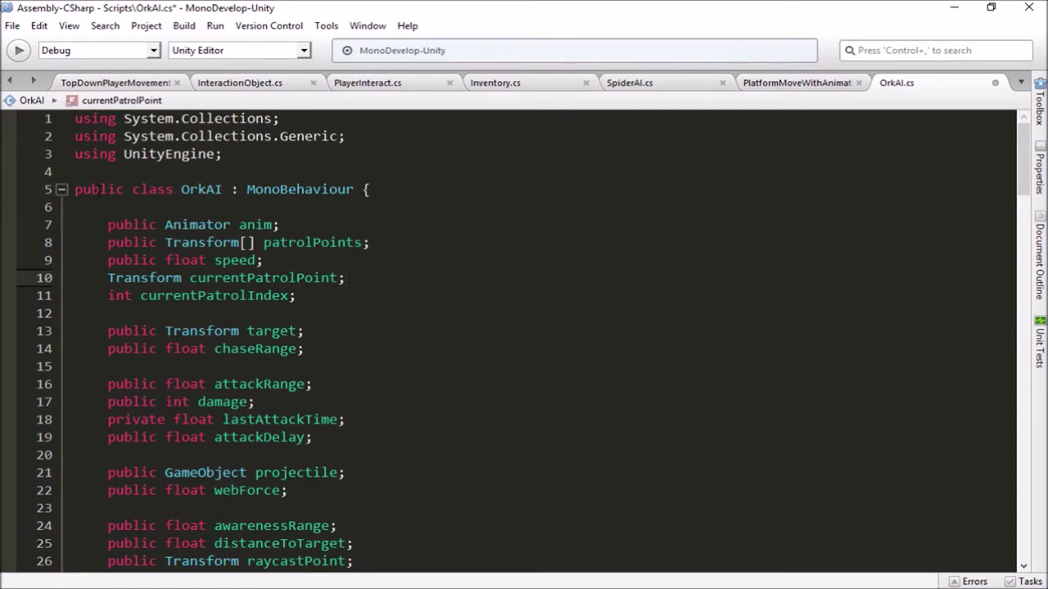
{"action": "left_click_drag", "start_coordinate": [104, 224], "coordinate": [252, 437]}
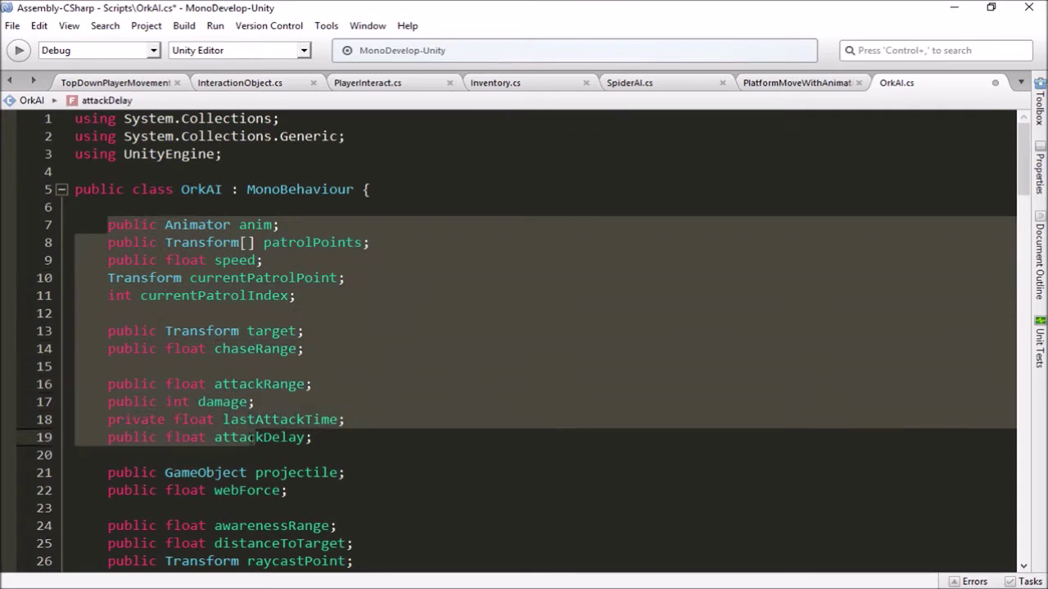
{"action": "scroll", "coordinate": [252, 439], "scroll_direction": "down", "scroll_amount": 3}
{"action": "scroll", "coordinate": [270, 393], "scroll_direction": "up", "scroll_amount": 3}
{"action": "left_click", "coordinate": [407, 196]}
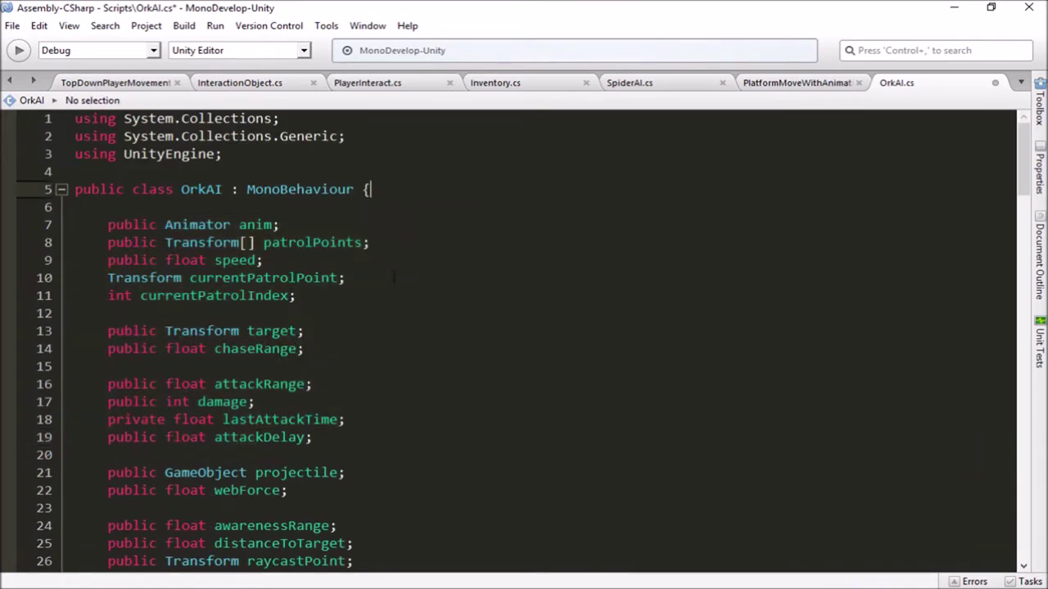
{"action": "key", "text": "ctrl+s"}
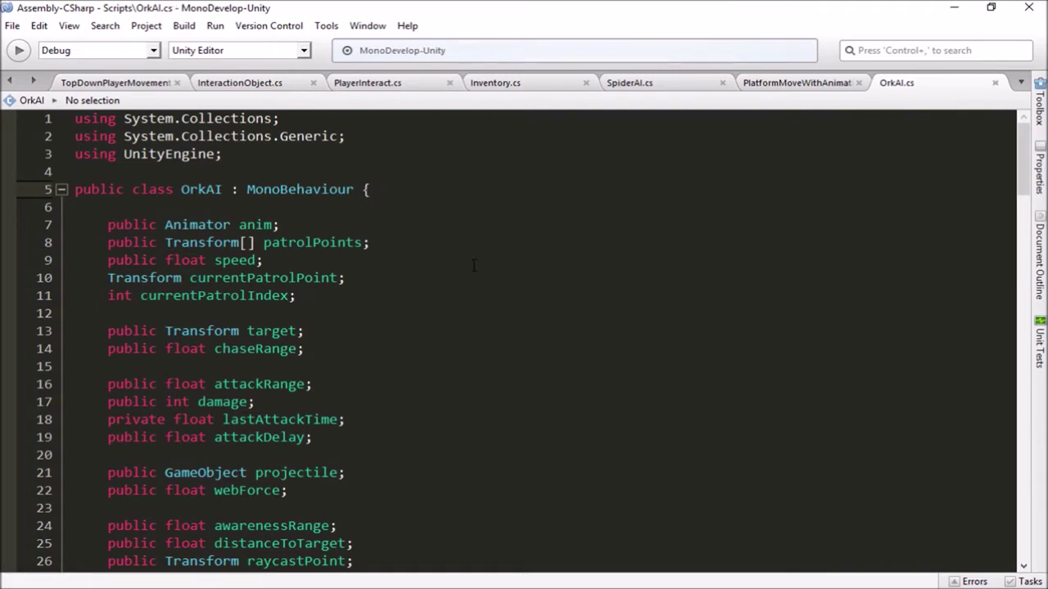
Look over the saved OrkAI code, then go back to Unity to reload it.
{"action": "scroll", "coordinate": [473, 265], "scroll_direction": "down", "scroll_amount": 7}
{"action": "scroll", "coordinate": [255, 360], "scroll_direction": "down", "scroll_amount": 10}
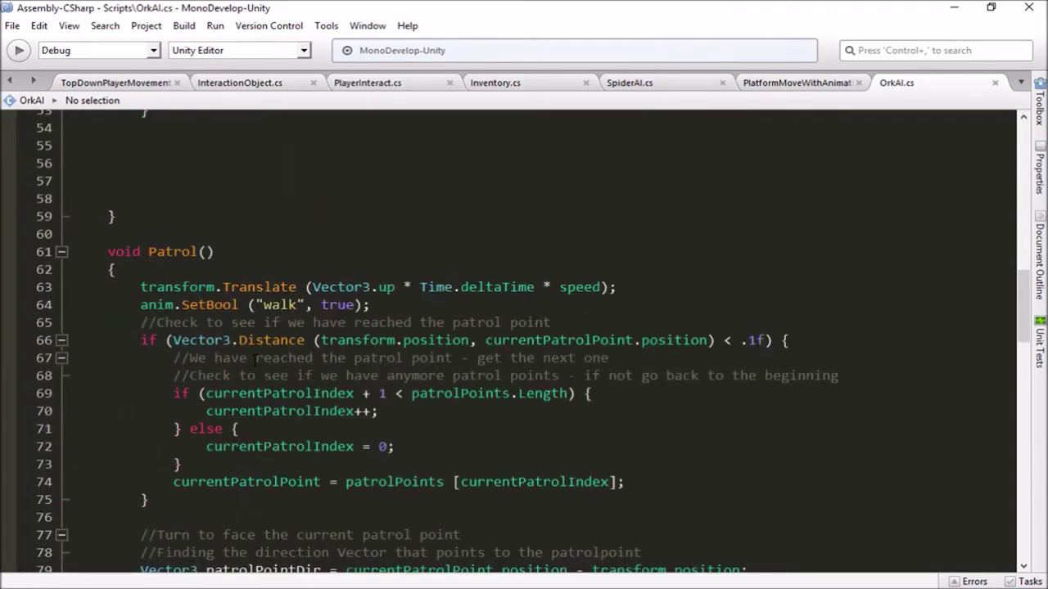
{"action": "scroll", "coordinate": [256, 361], "scroll_direction": "up", "scroll_amount": 15}
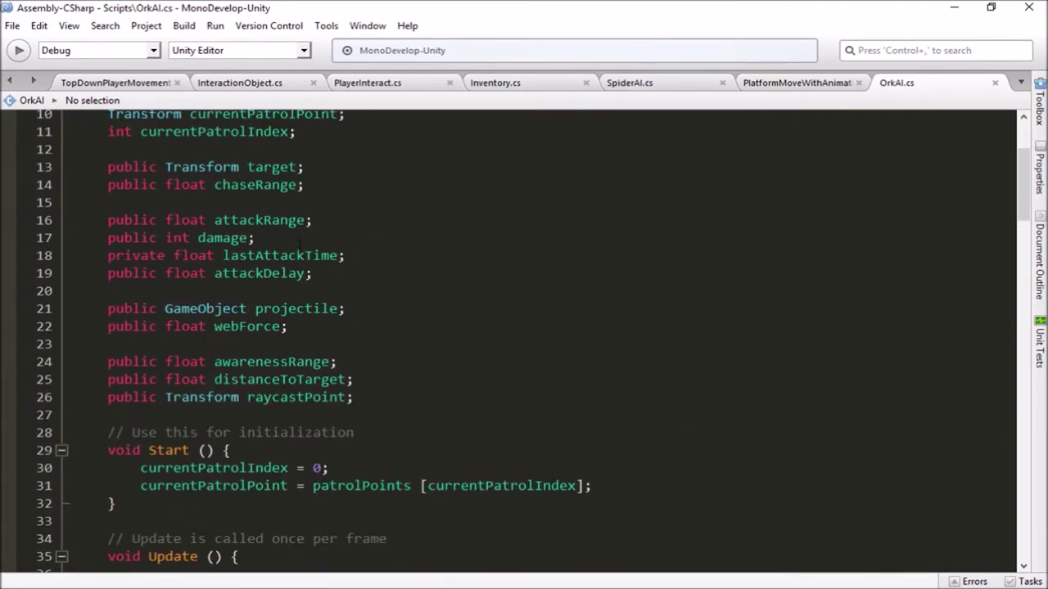
{"action": "scroll", "coordinate": [299, 245], "scroll_direction": "up", "scroll_amount": 3}
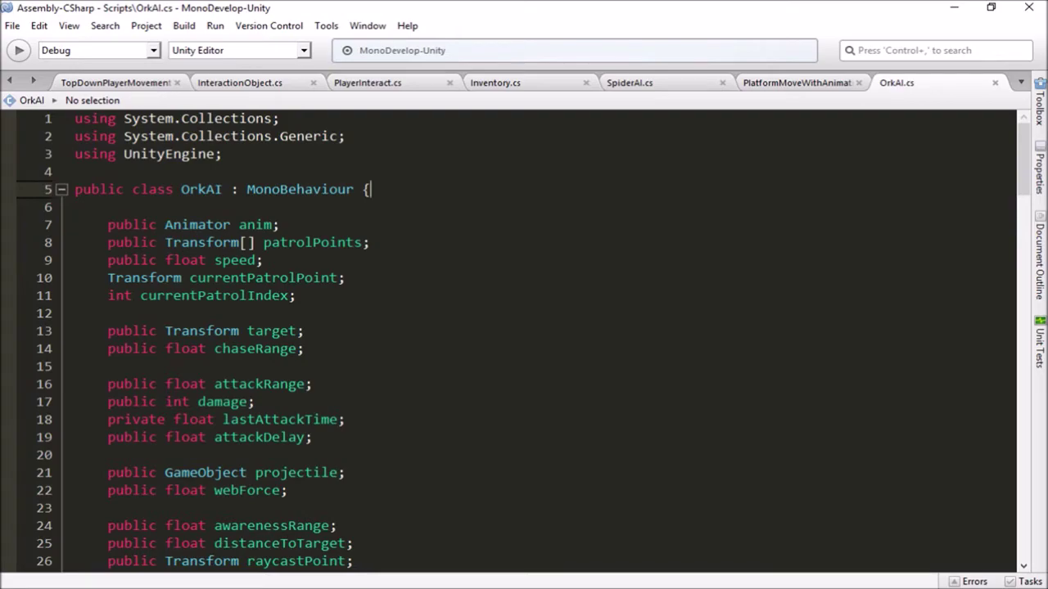
{"action": "key", "text": "alt+Tab"}
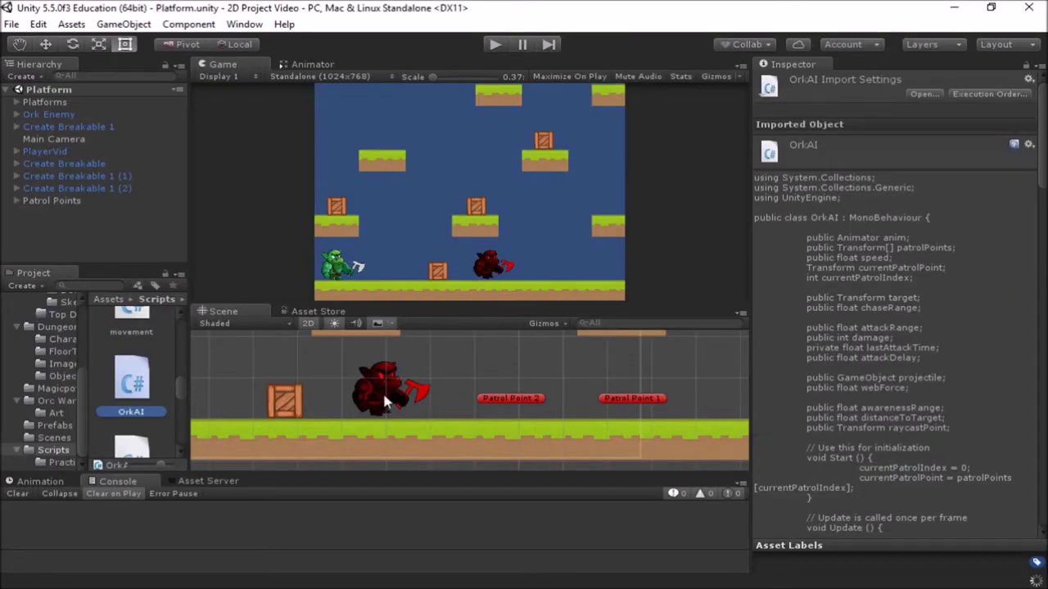
Remove the Spider AI component from the Ork Enemy.
{"action": "left_click", "coordinate": [382, 390]}
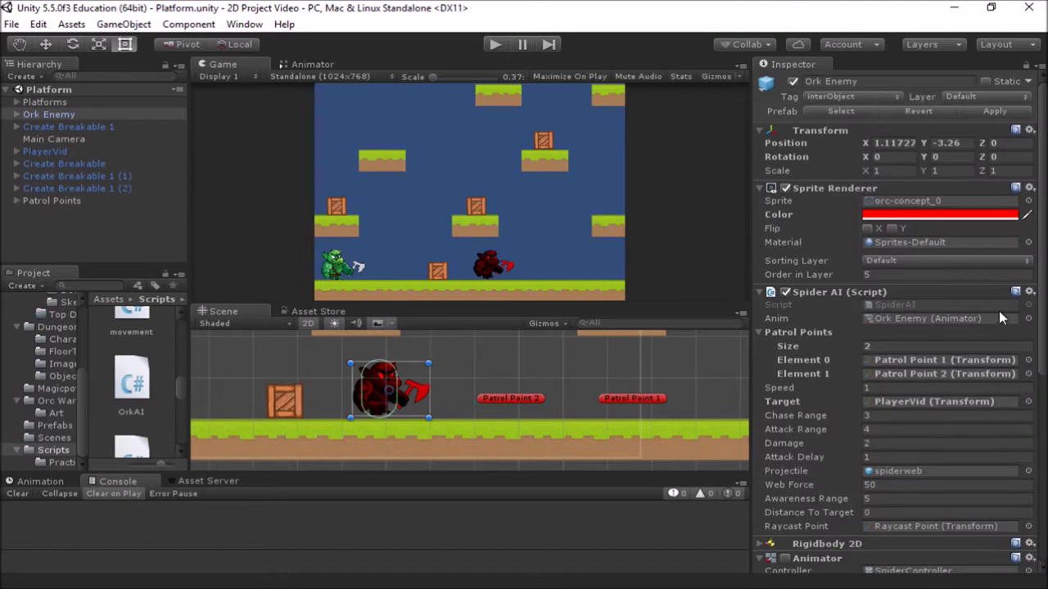
{"action": "left_click", "coordinate": [1029, 291]}
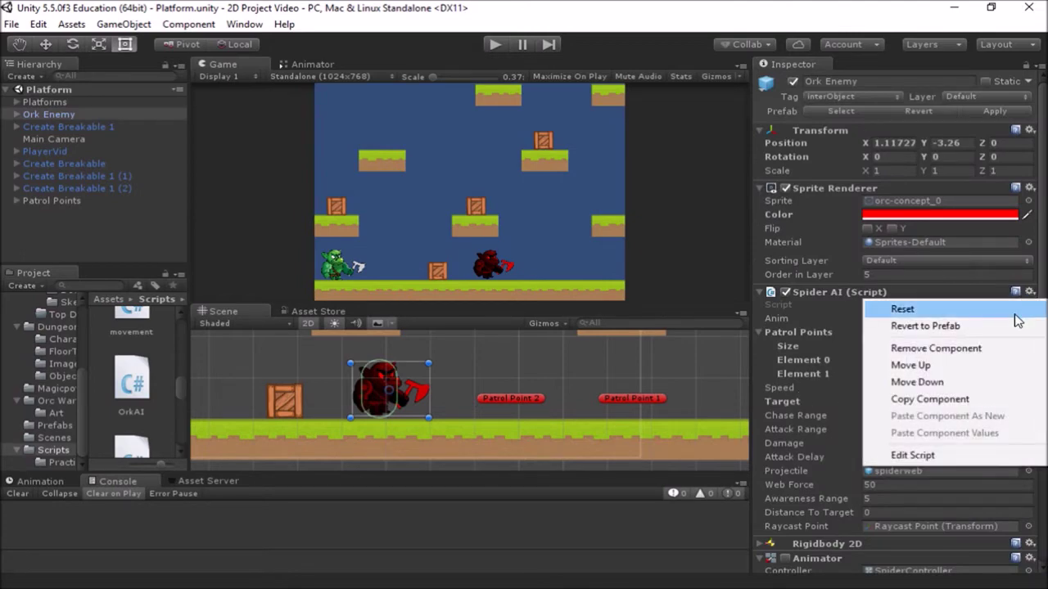
{"action": "left_click", "coordinate": [1000, 349]}
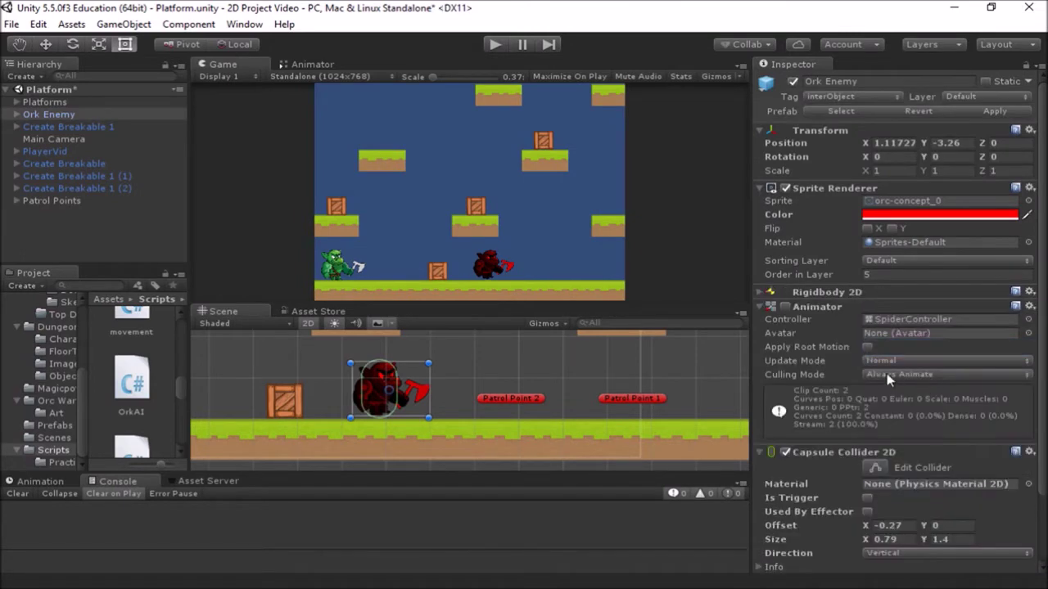
Attach the OrkAI script to Ork Enemy and link its Animator to the Anim field.
{"action": "left_click_drag", "start_coordinate": [149, 413], "coordinate": [378, 391]}
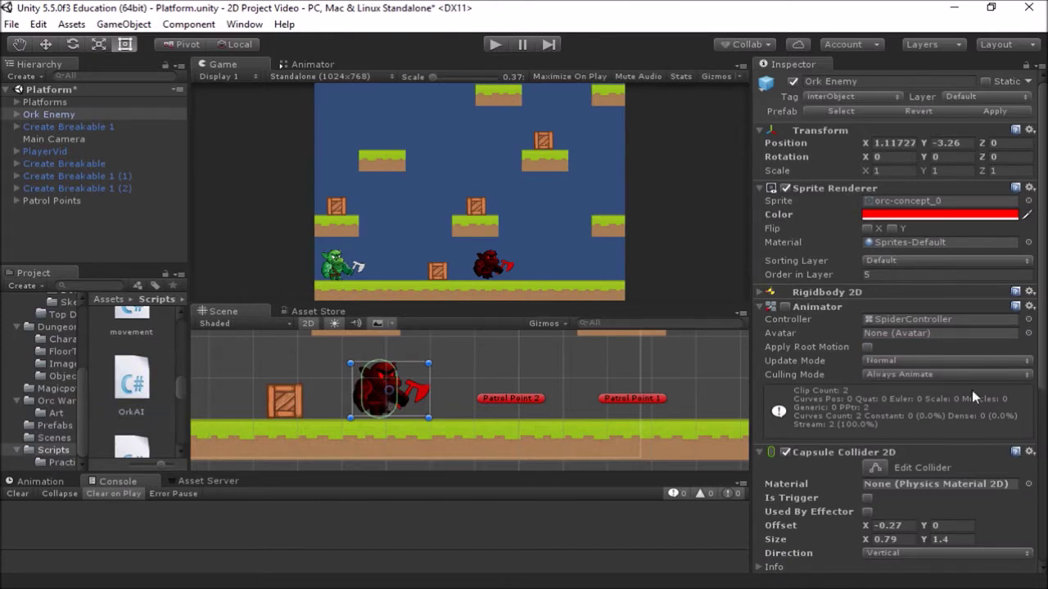
{"action": "scroll", "coordinate": [982, 393], "scroll_direction": "down", "scroll_amount": 5}
{"action": "scroll", "coordinate": [941, 327], "scroll_direction": "down", "scroll_amount": 1}
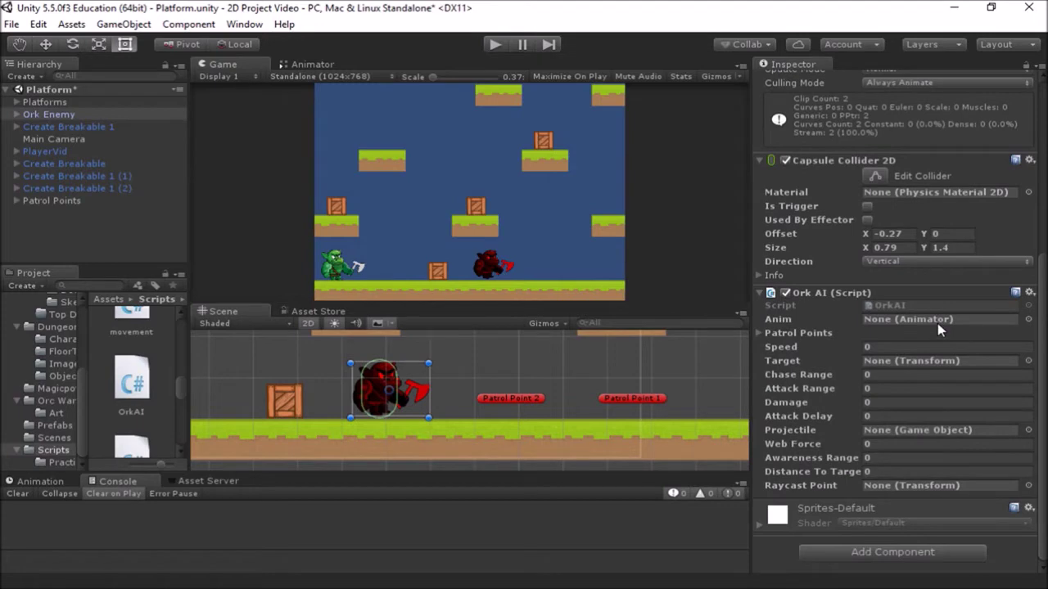
{"action": "scroll", "coordinate": [933, 327], "scroll_direction": "up", "scroll_amount": 5}
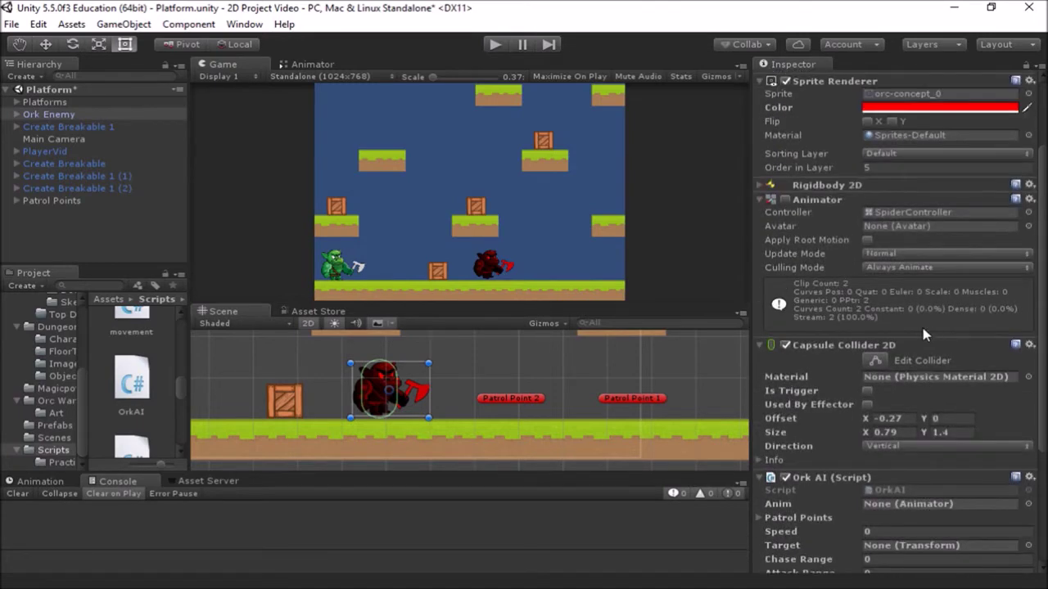
{"action": "scroll", "coordinate": [923, 334], "scroll_direction": "down", "scroll_amount": 2}
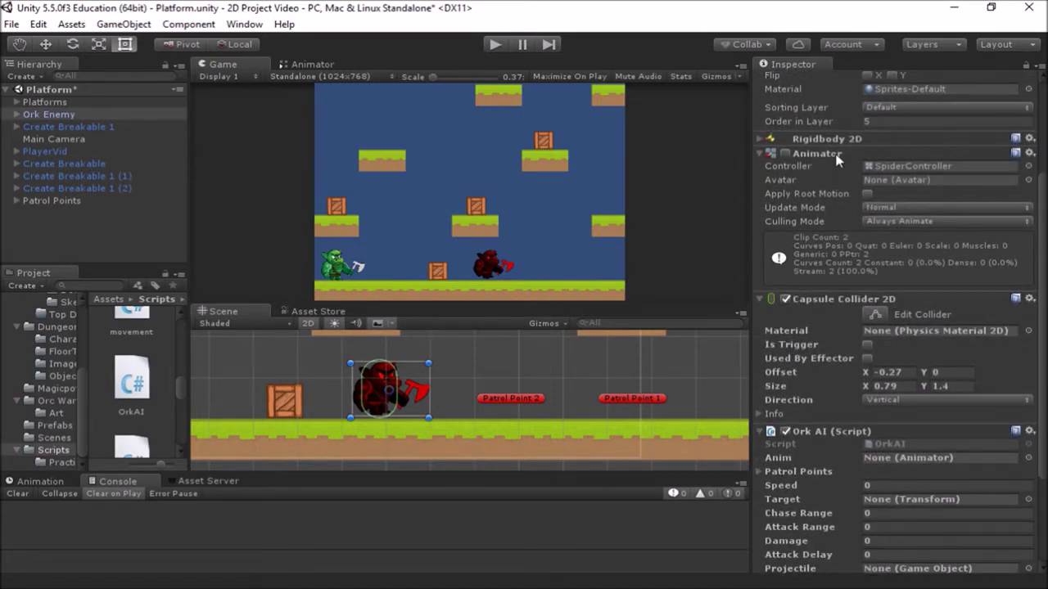
{"action": "left_click_drag", "start_coordinate": [835, 158], "coordinate": [901, 464]}
Set Ork AI Speed to 2, Target to PlayerVid, and keep Chase Range at 0.
{"action": "scroll", "coordinate": [899, 465], "scroll_direction": "down", "scroll_amount": 2}
{"action": "left_click", "coordinate": [887, 438]}
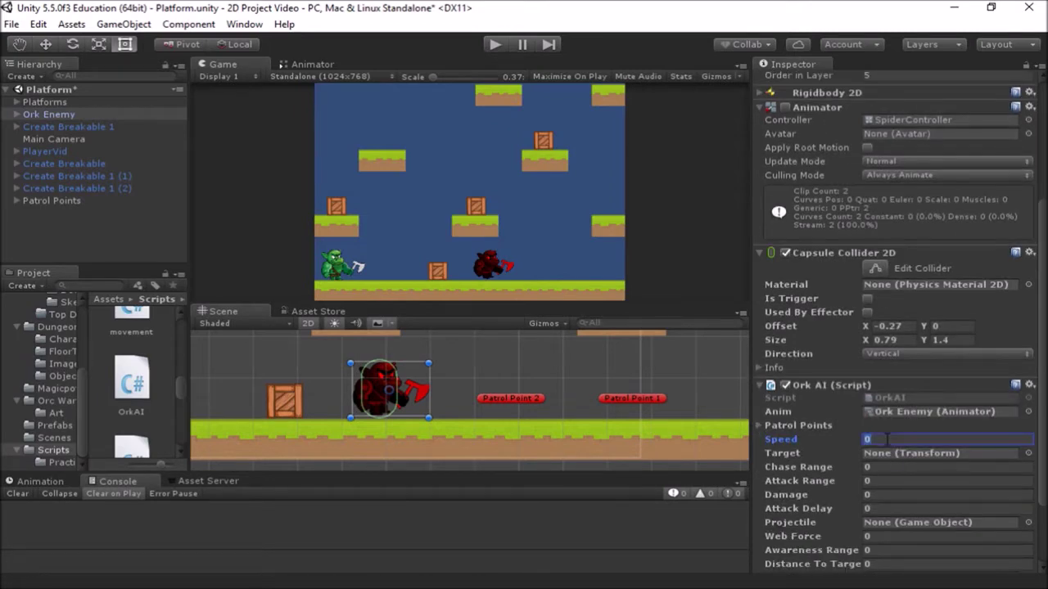
{"action": "type", "text": "2"}
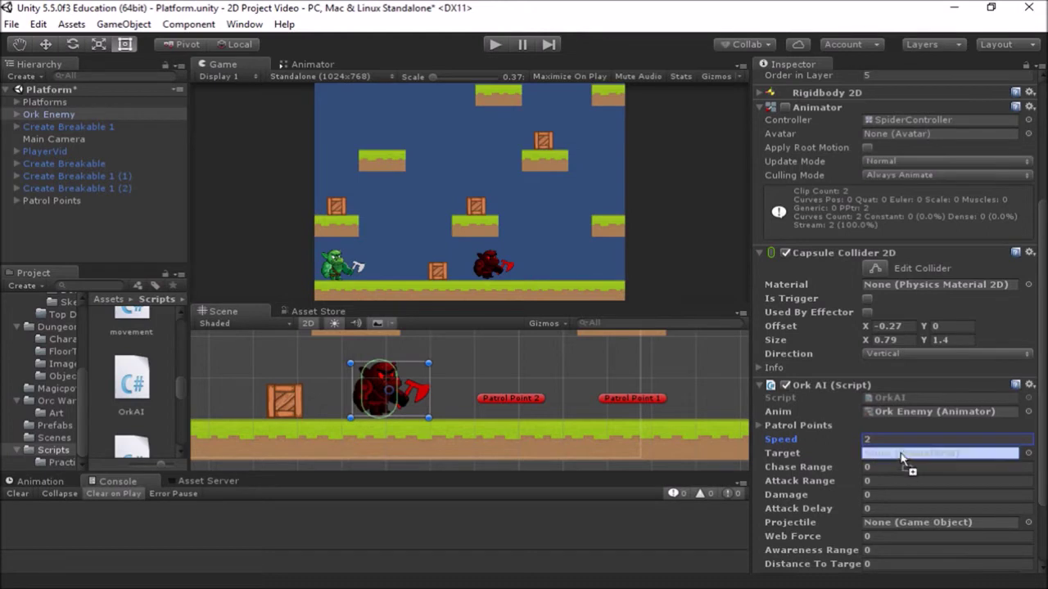
{"action": "left_click_drag", "start_coordinate": [49, 149], "coordinate": [900, 460]}
{"action": "left_click", "coordinate": [889, 466]}
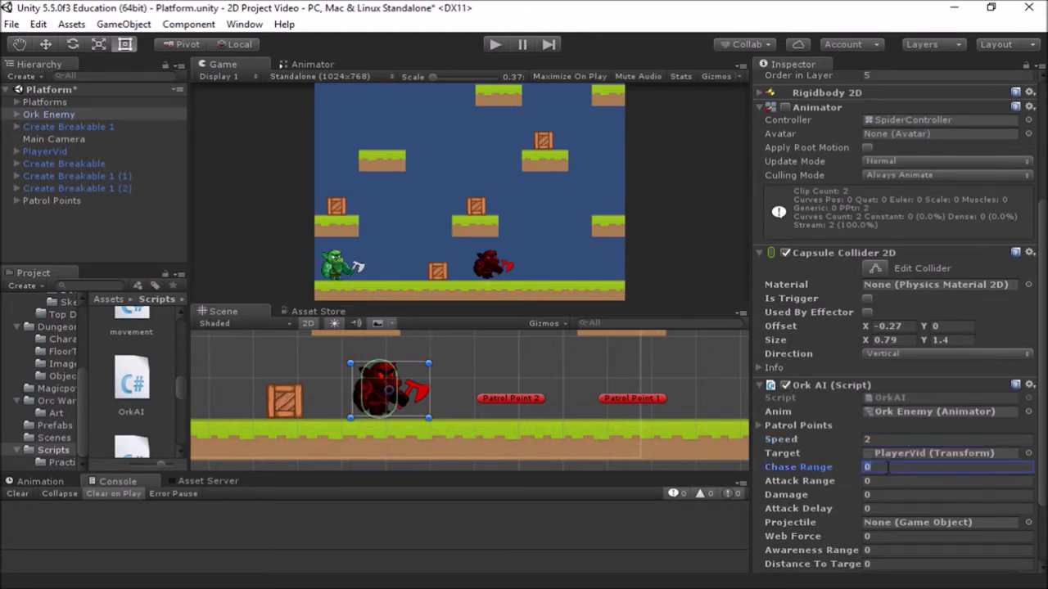
{"action": "type", "text": "3"}
{"action": "key", "text": "BackSpace"}
{"action": "type", "text": "0"}
Scroll the Inspector and briefly expand, then collapse, Ork Enemy's children in the Hierarchy.
{"action": "scroll", "coordinate": [894, 481], "scroll_direction": "down", "scroll_amount": 1}
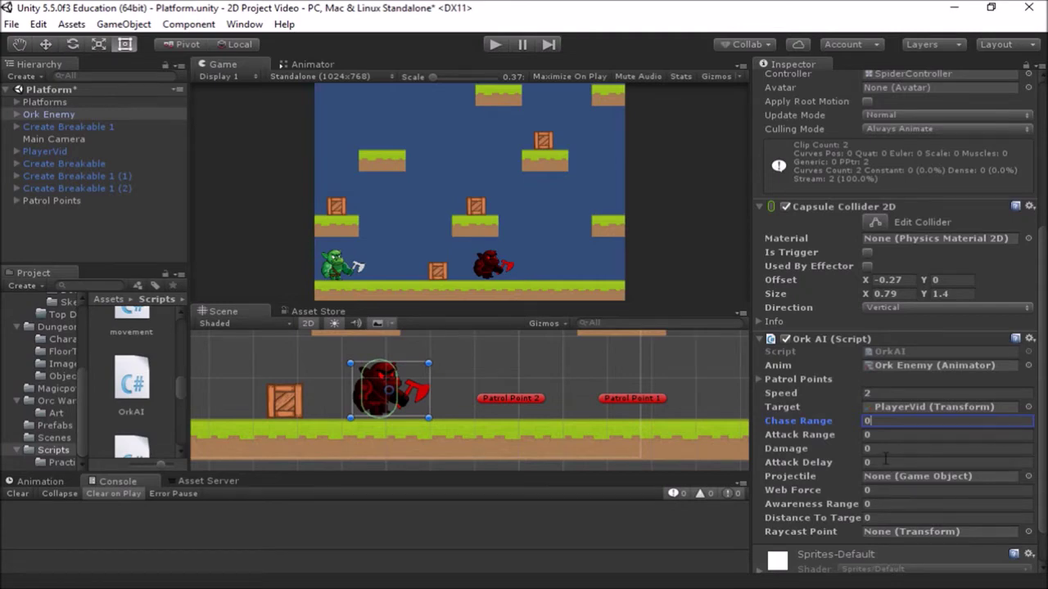
{"action": "scroll", "coordinate": [886, 457], "scroll_direction": "down", "scroll_amount": 1}
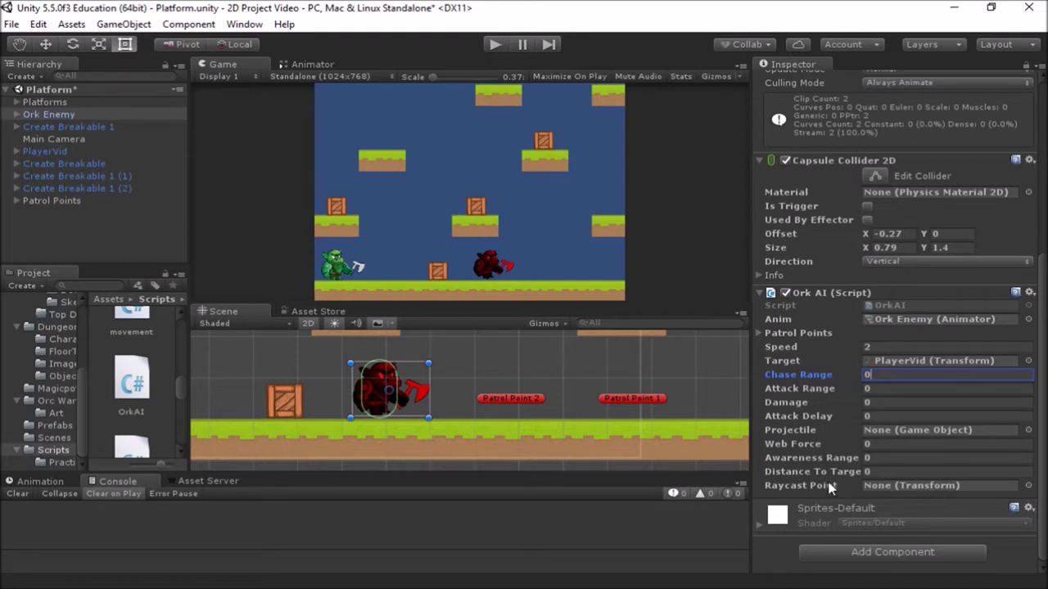
{"action": "left_click", "coordinate": [16, 115]}
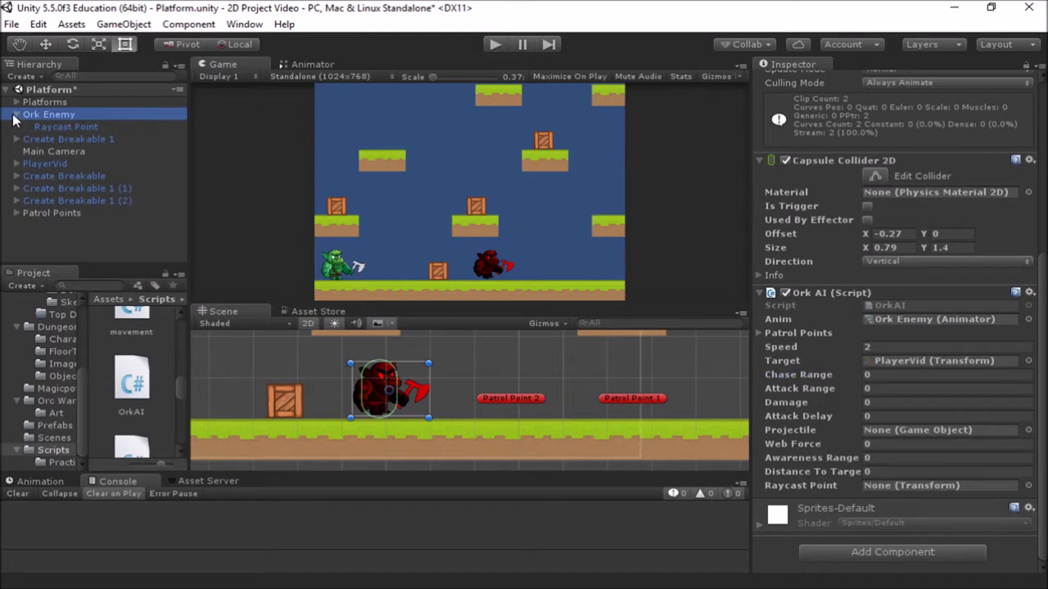
{"action": "left_click", "coordinate": [15, 116]}
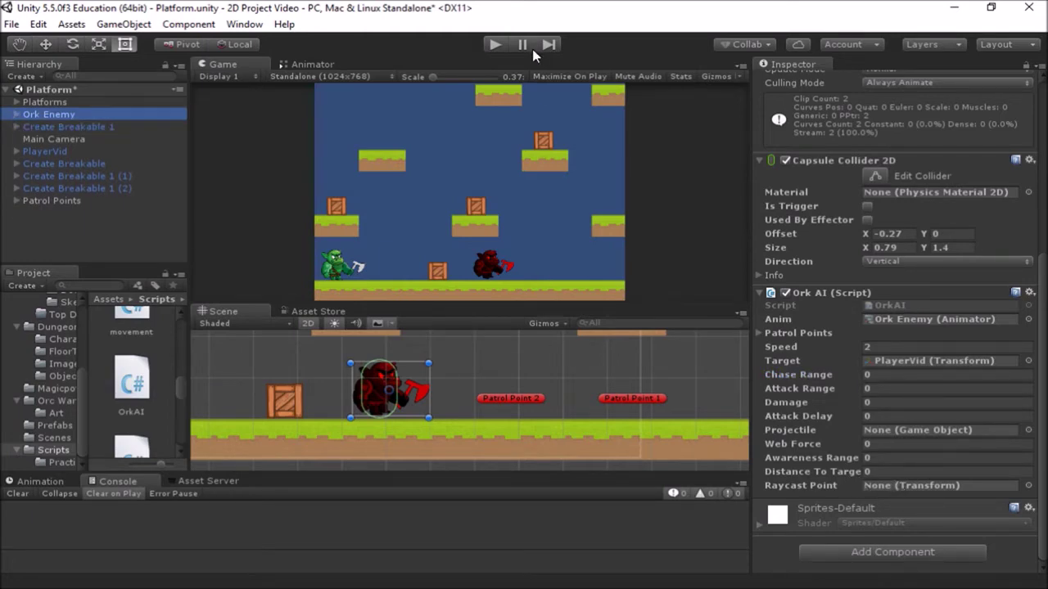
Test-run the scene with OrkAI and stop it, leaving NullReferenceExceptions from OrkAI.Patrol.
{"action": "left_click", "coordinate": [494, 45]}
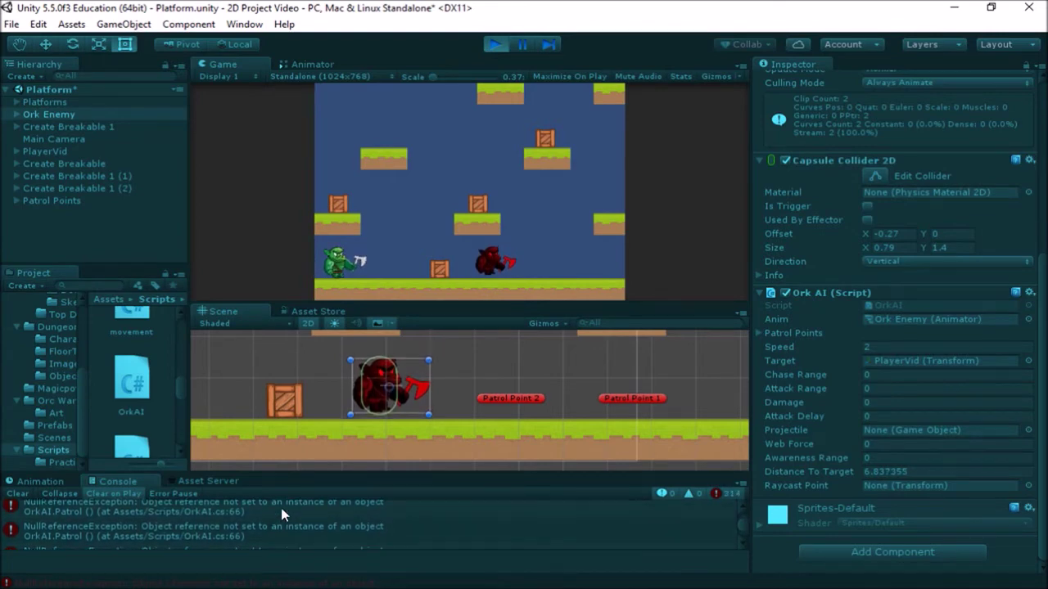
{"action": "left_click", "coordinate": [492, 44]}
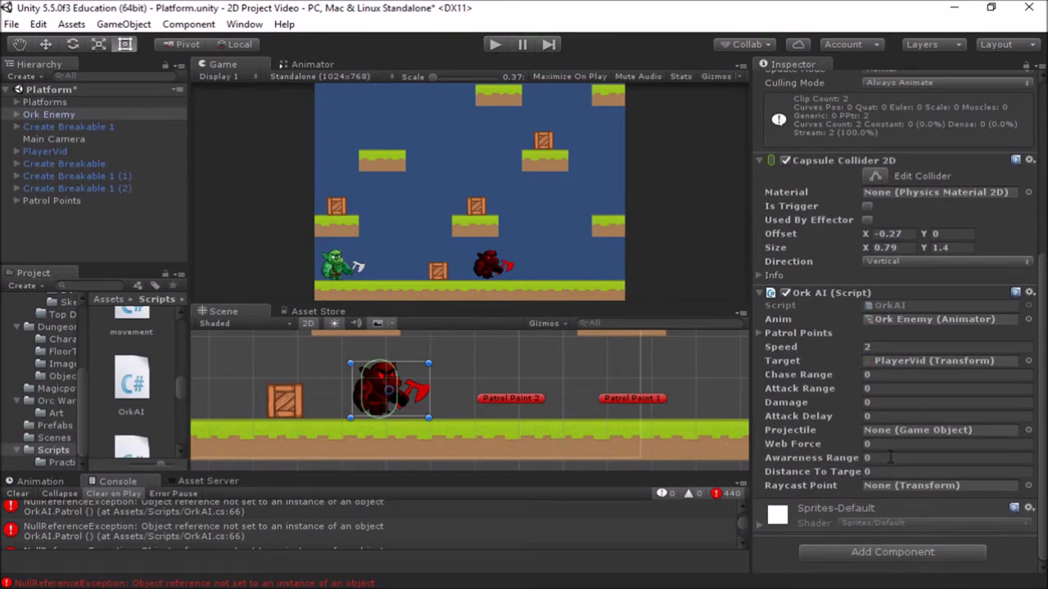
Give Ork AI two patrol points, Patrol Point 1 and 2, then test-run and stop.
{"action": "left_click", "coordinate": [758, 334]}
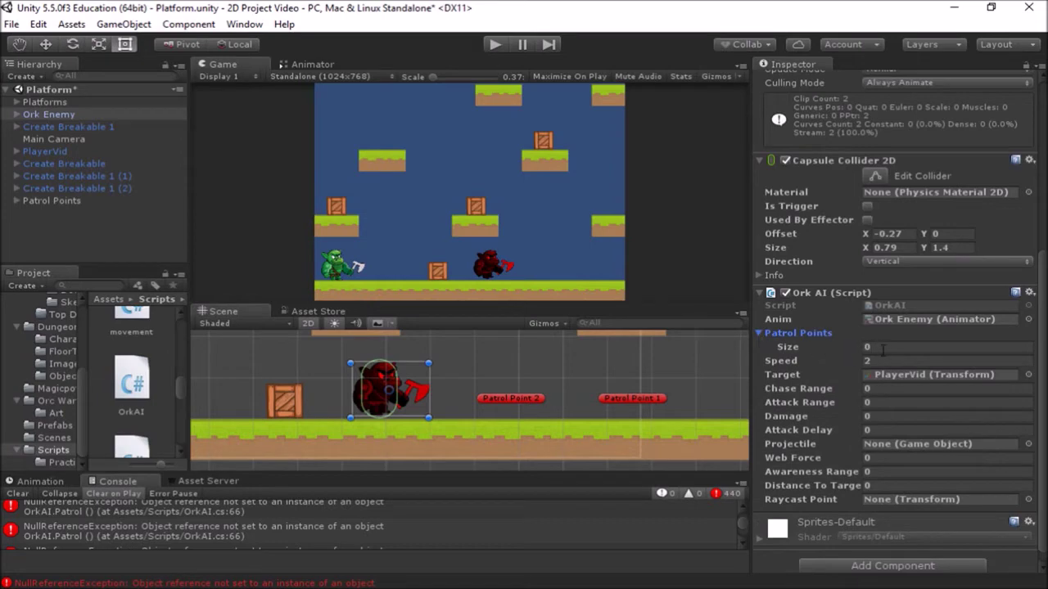
{"action": "left_click", "coordinate": [882, 347]}
{"action": "type", "text": "2"}
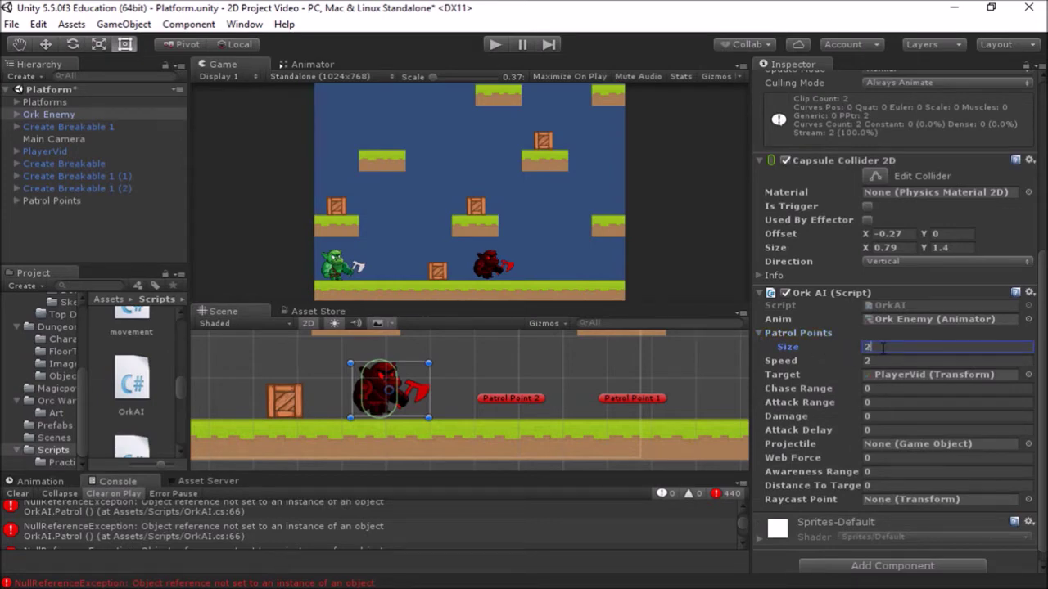
{"action": "key", "text": "Return"}
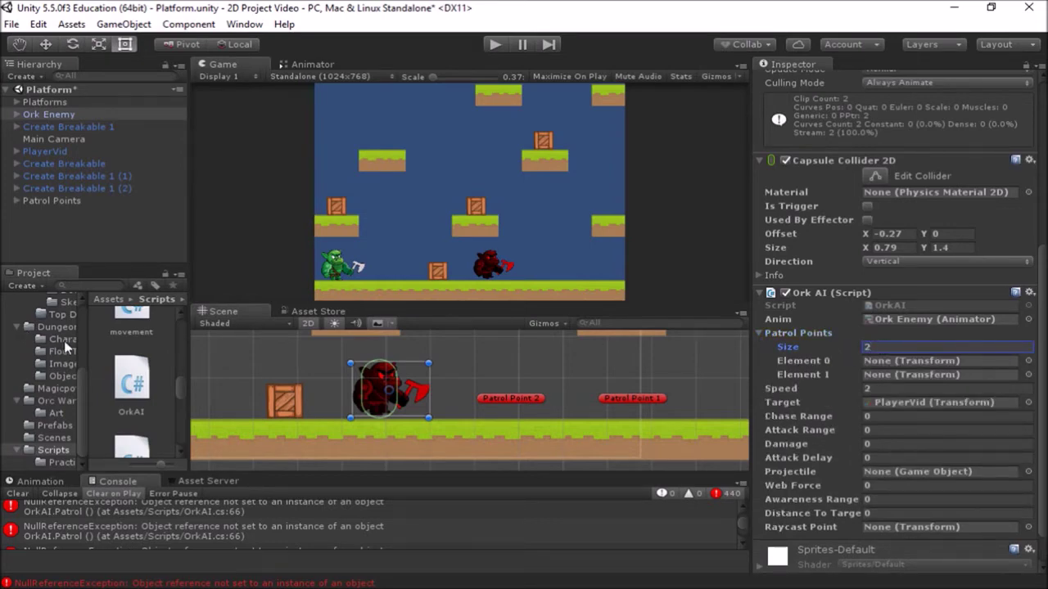
{"action": "left_click", "coordinate": [17, 201]}
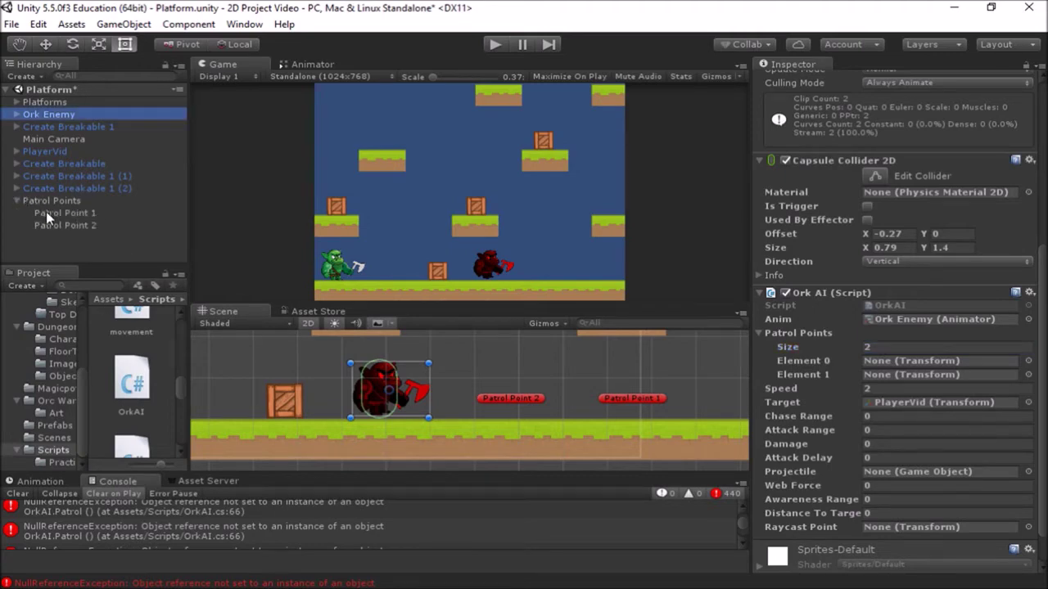
{"action": "left_click_drag", "start_coordinate": [46, 211], "coordinate": [888, 364]}
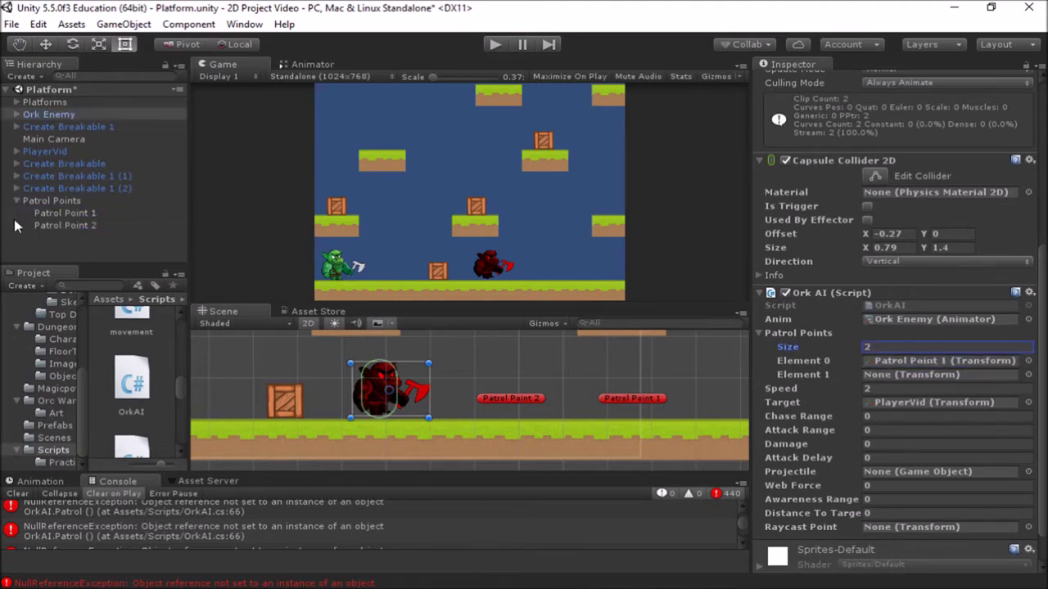
{"action": "mouse_move", "coordinate": [51, 226]}
{"action": "left_mouse_down"}
{"action": "mouse_move", "coordinate": [753, 374]}
{"action": "mouse_move", "coordinate": [933, 374]}
{"action": "left_mouse_up"}
{"action": "left_click", "coordinate": [494, 46]}
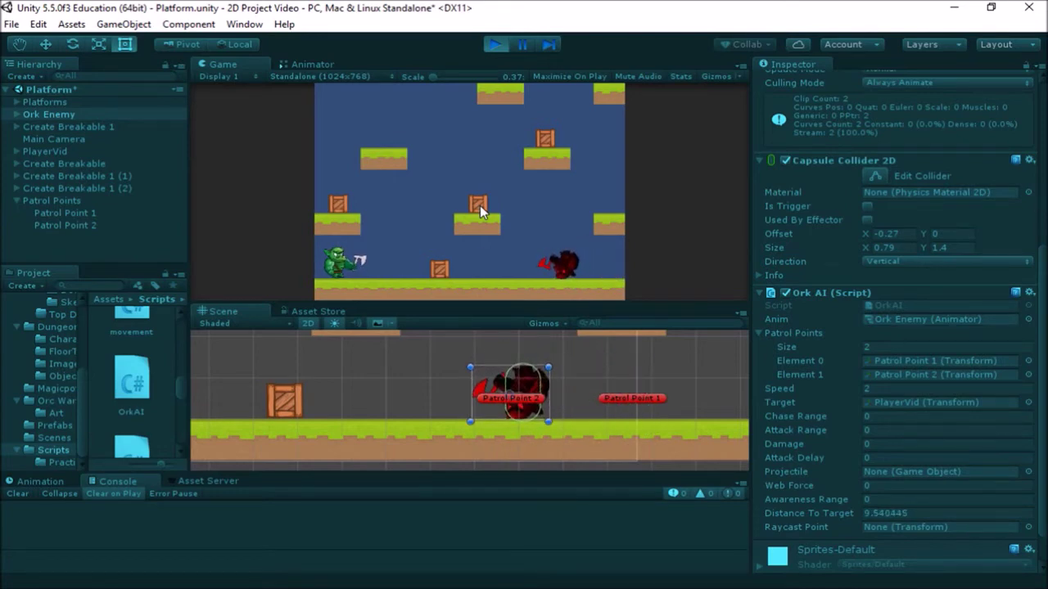
{"action": "left_click", "coordinate": [496, 45]}
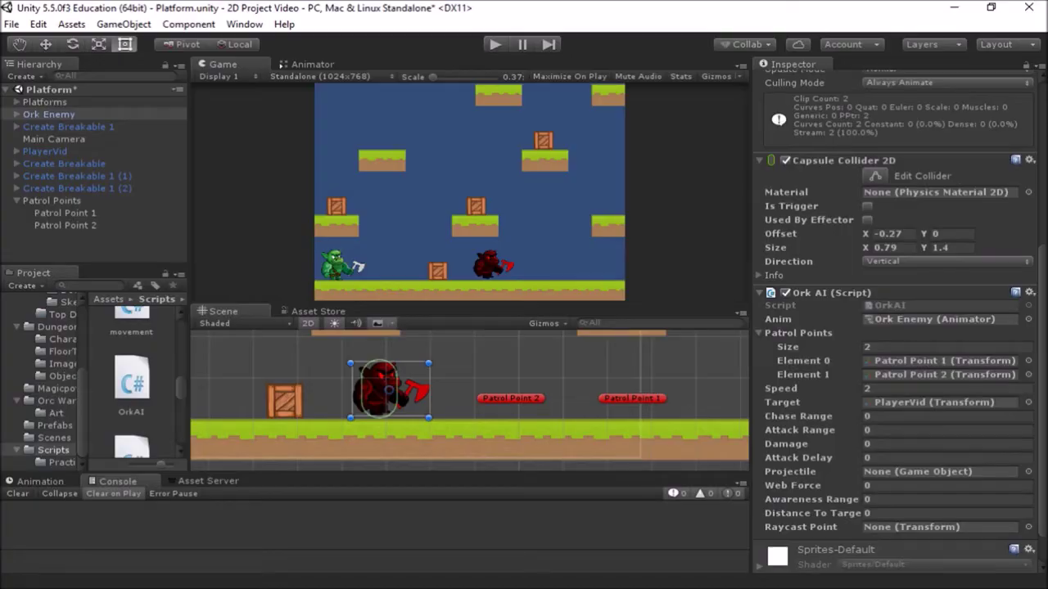
Delete the angle and rotation code on lines 80–85 of OrkAI's Patrol method.
{"action": "scroll", "coordinate": [372, 307], "scroll_direction": "down", "scroll_amount": 5}
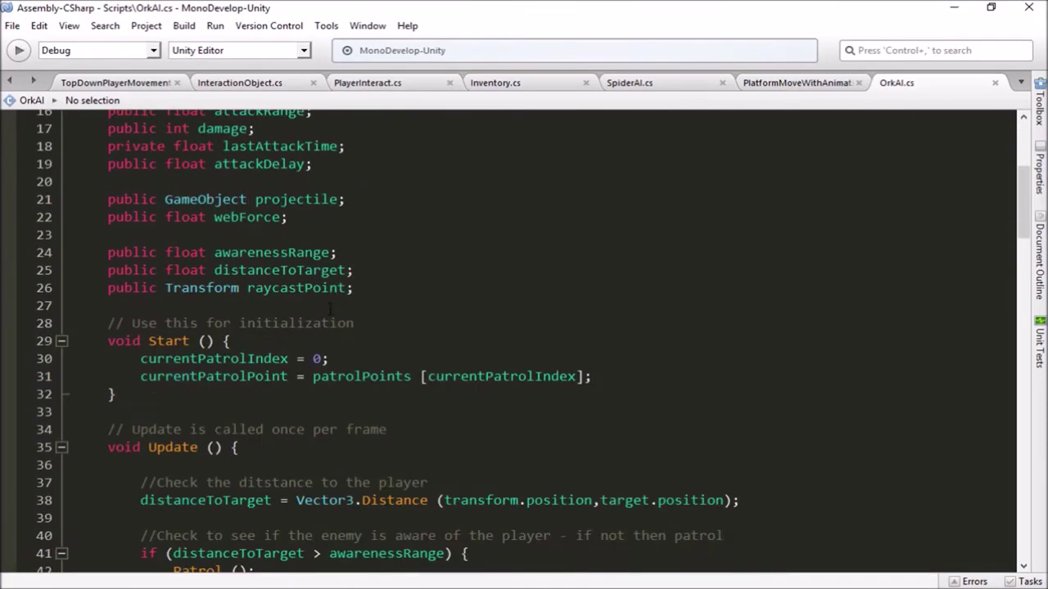
{"action": "scroll", "coordinate": [312, 303], "scroll_direction": "down", "scroll_amount": 2}
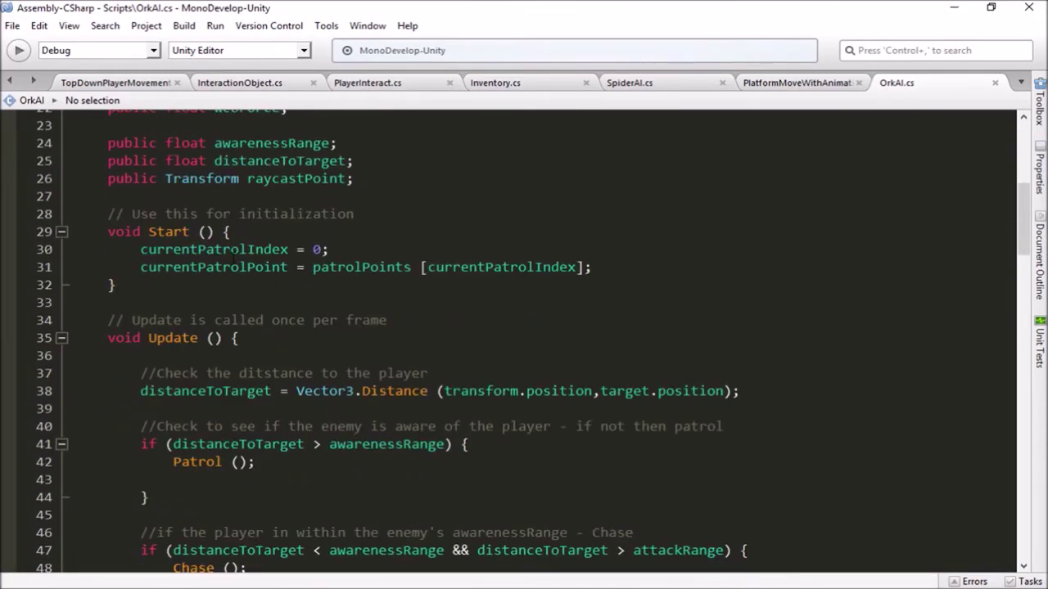
{"action": "left_click", "coordinate": [127, 258]}
{"action": "scroll", "coordinate": [235, 278], "scroll_direction": "down", "scroll_amount": 1}
{"action": "scroll", "coordinate": [235, 278], "scroll_direction": "down", "scroll_amount": 2}
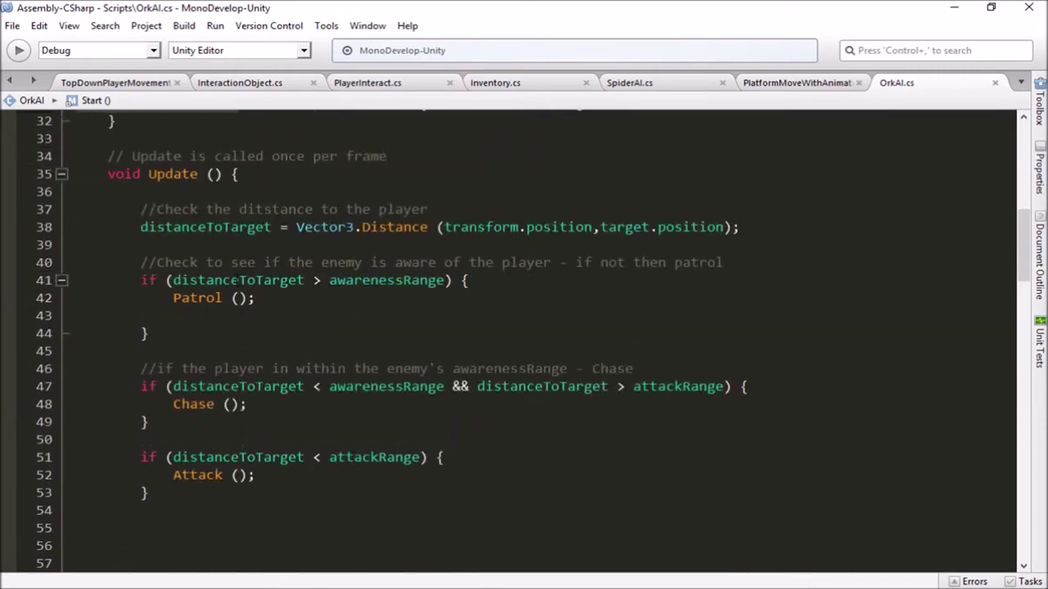
{"action": "scroll", "coordinate": [235, 278], "scroll_direction": "down", "scroll_amount": 2}
{"action": "scroll", "coordinate": [231, 275], "scroll_direction": "down", "scroll_amount": 3}
{"action": "scroll", "coordinate": [227, 271], "scroll_direction": "down", "scroll_amount": 1}
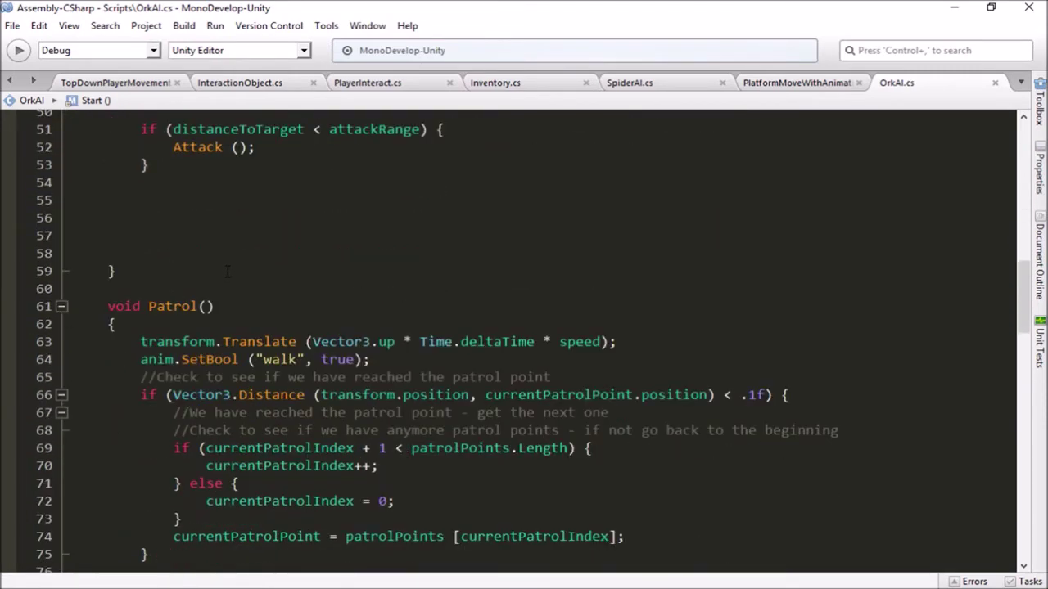
{"action": "scroll", "coordinate": [227, 272], "scroll_direction": "down", "scroll_amount": 1}
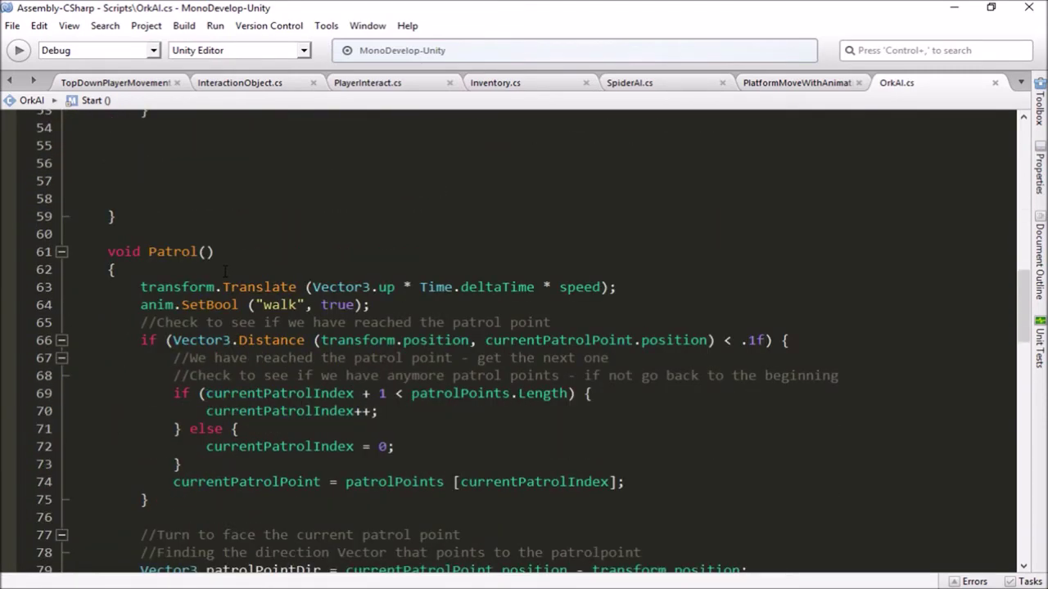
{"action": "scroll", "coordinate": [226, 271], "scroll_direction": "down", "scroll_amount": 1}
{"action": "scroll", "coordinate": [225, 271], "scroll_direction": "down", "scroll_amount": 1}
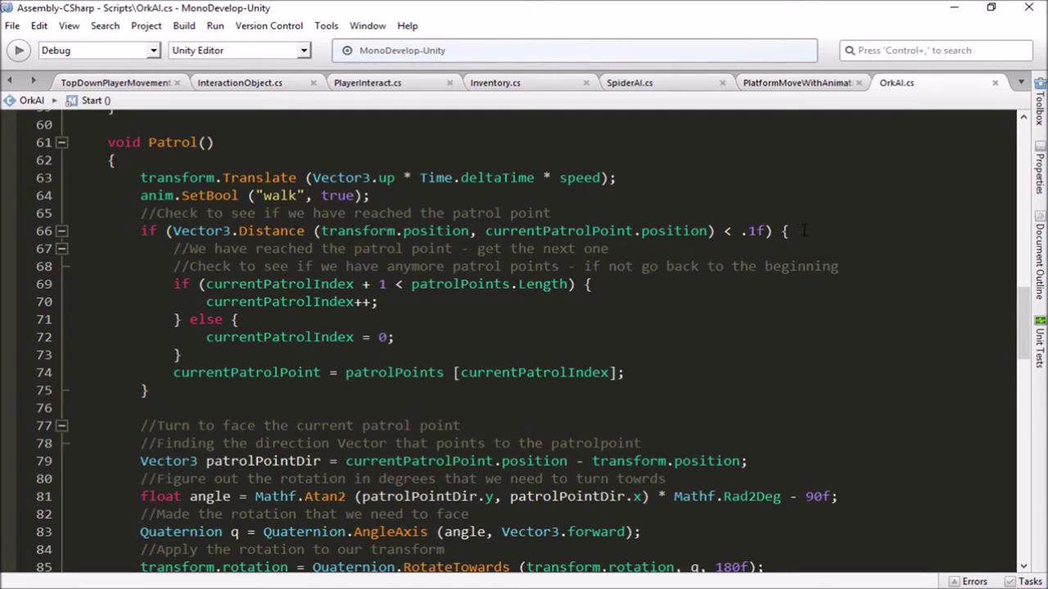
{"action": "scroll", "coordinate": [802, 230], "scroll_direction": "down", "scroll_amount": 1}
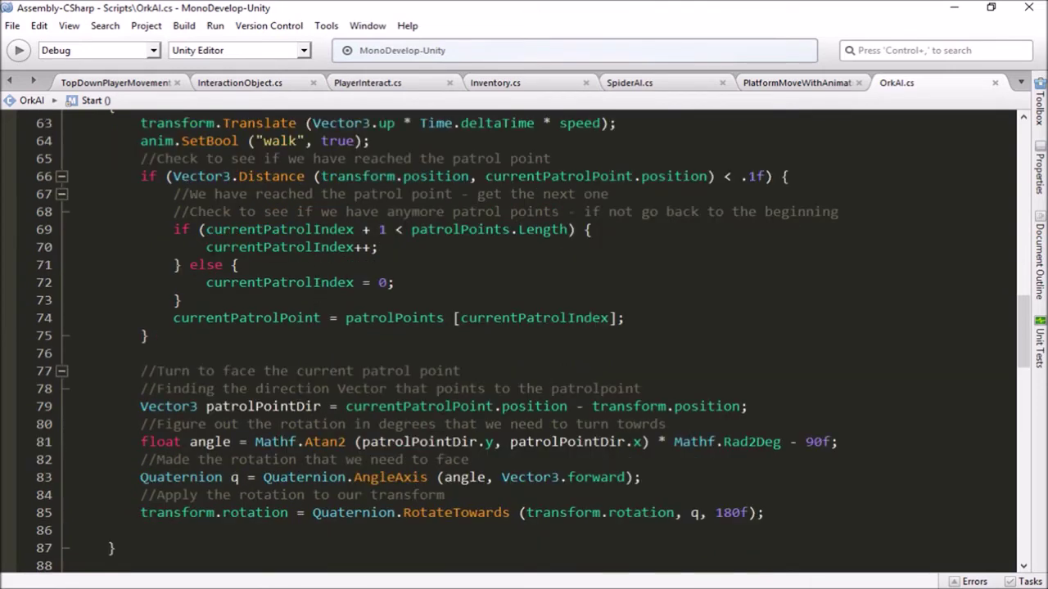
{"action": "scroll", "coordinate": [315, 296], "scroll_direction": "down", "scroll_amount": 1}
{"action": "scroll", "coordinate": [308, 300], "scroll_direction": "down", "scroll_amount": 1}
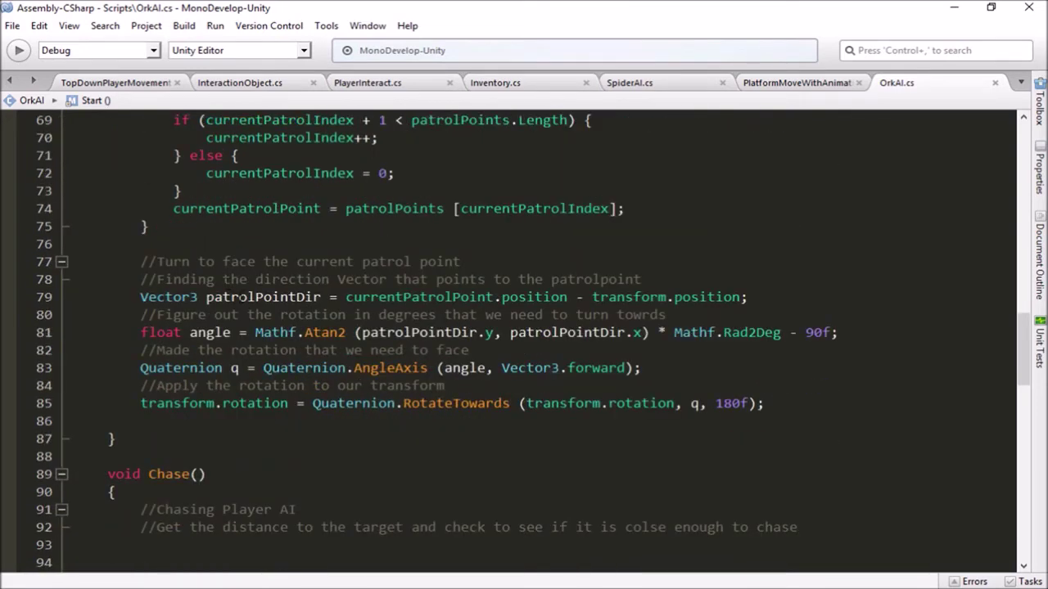
{"action": "scroll", "coordinate": [177, 315], "scroll_direction": "down", "scroll_amount": 1}
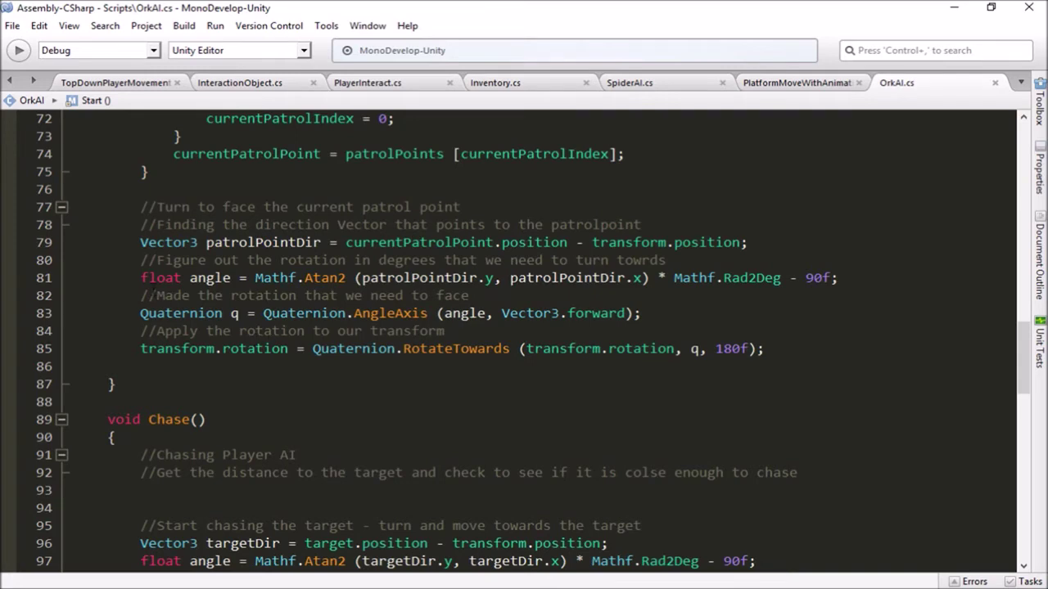
{"action": "left_click_drag", "start_coordinate": [141, 260], "coordinate": [809, 354]}
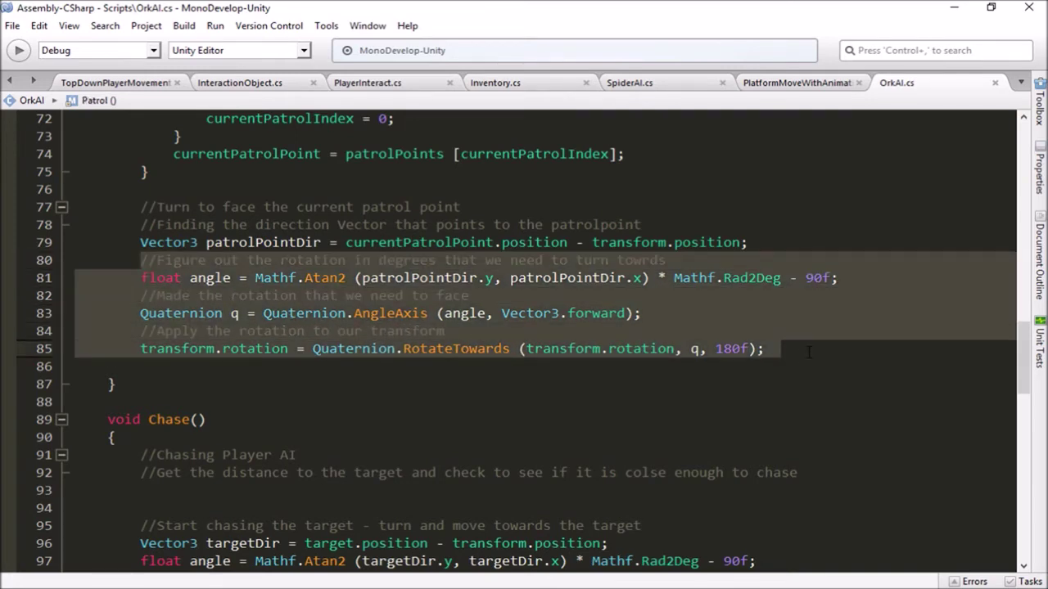
{"action": "key", "text": "Delete"}
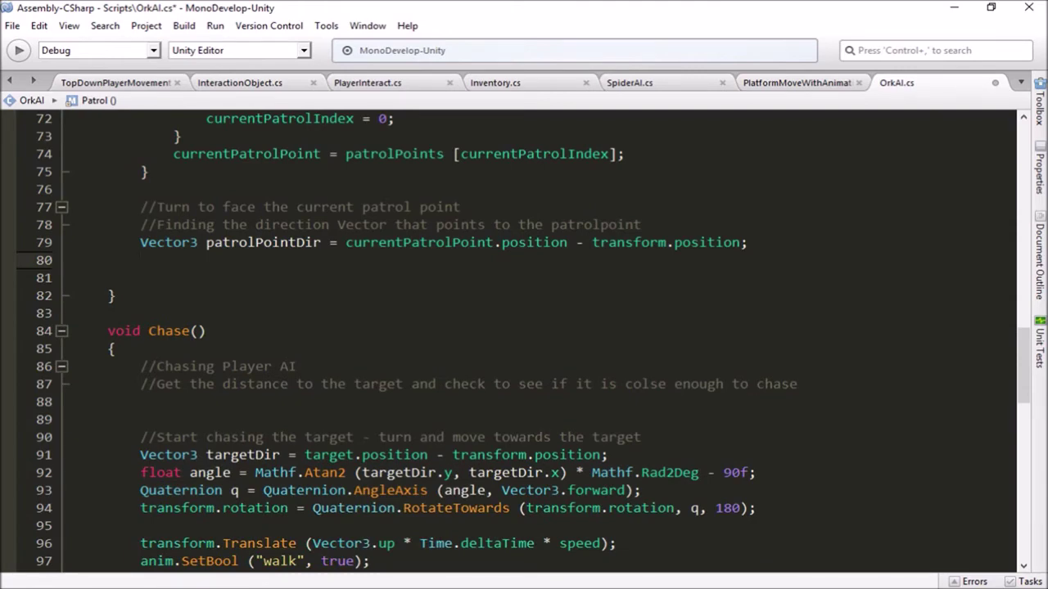
Add the comment '//Figure out if the patrol point is left or right of the enemy' on line 80.
{"action": "left_click_drag", "start_coordinate": [608, 242], "coordinate": [670, 243]}
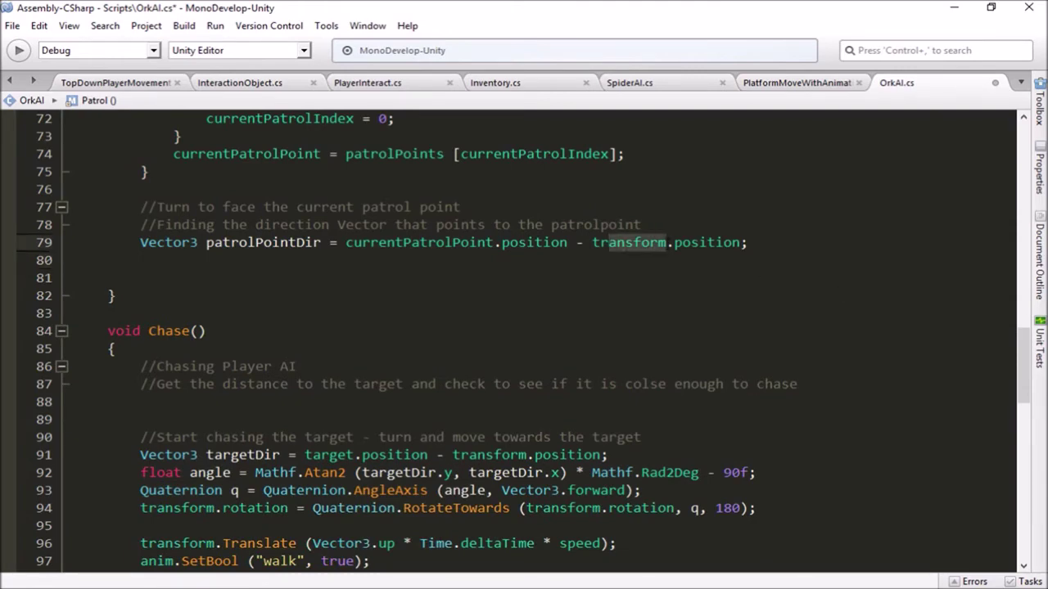
{"action": "left_click_drag", "start_coordinate": [411, 242], "coordinate": [494, 242]}
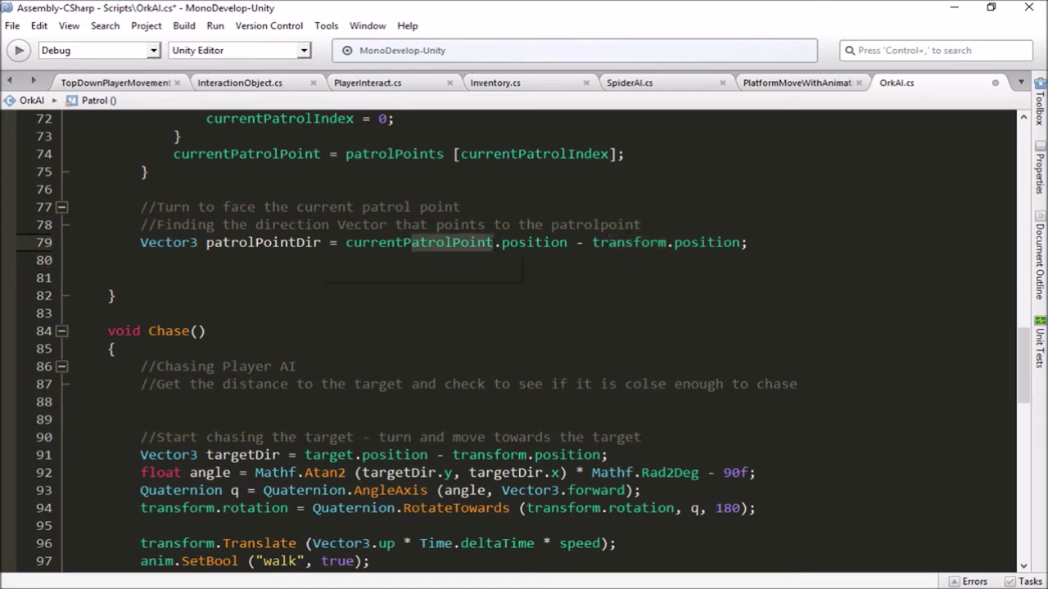
{"action": "left_click_drag", "start_coordinate": [255, 242], "coordinate": [297, 242]}
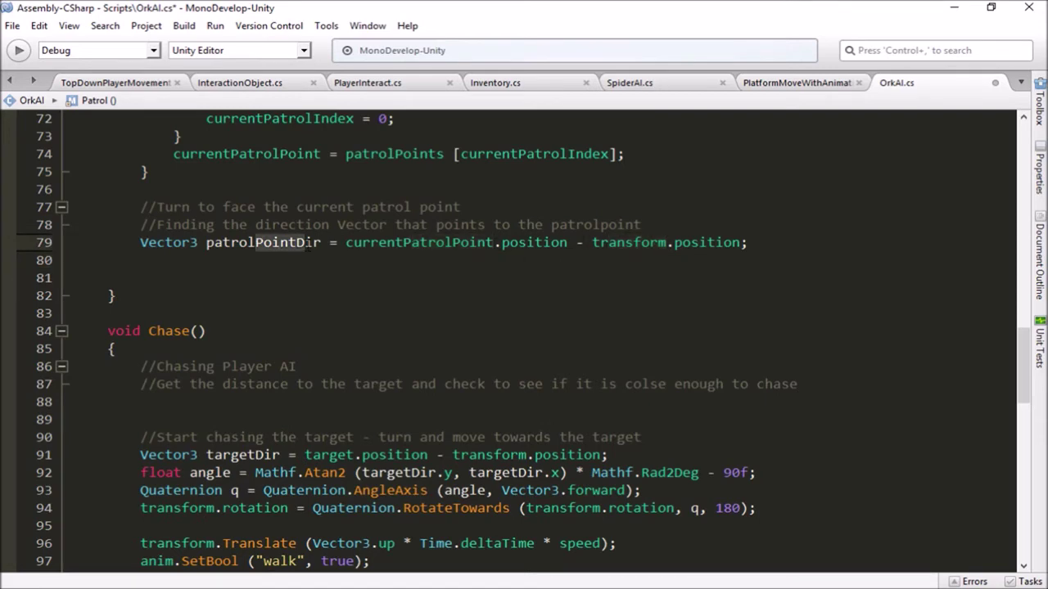
{"action": "left_click", "coordinate": [307, 269]}
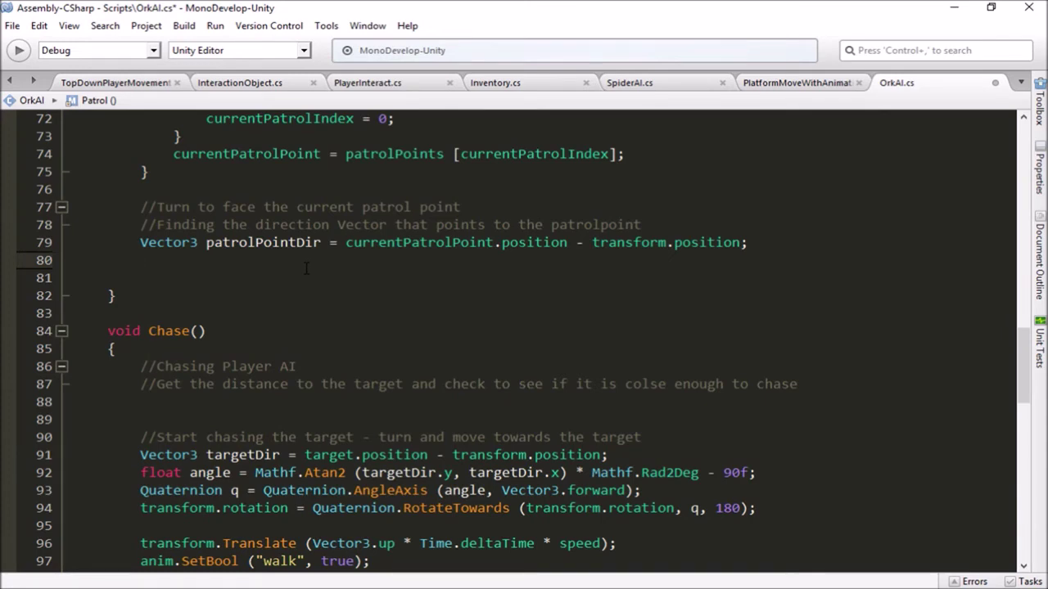
{"action": "type", "text": "//"}
{"action": "type", "text": "Figur"}
{"action": "type", "text": "e ou"}
{"action": "type", "text": "t if the pa"}
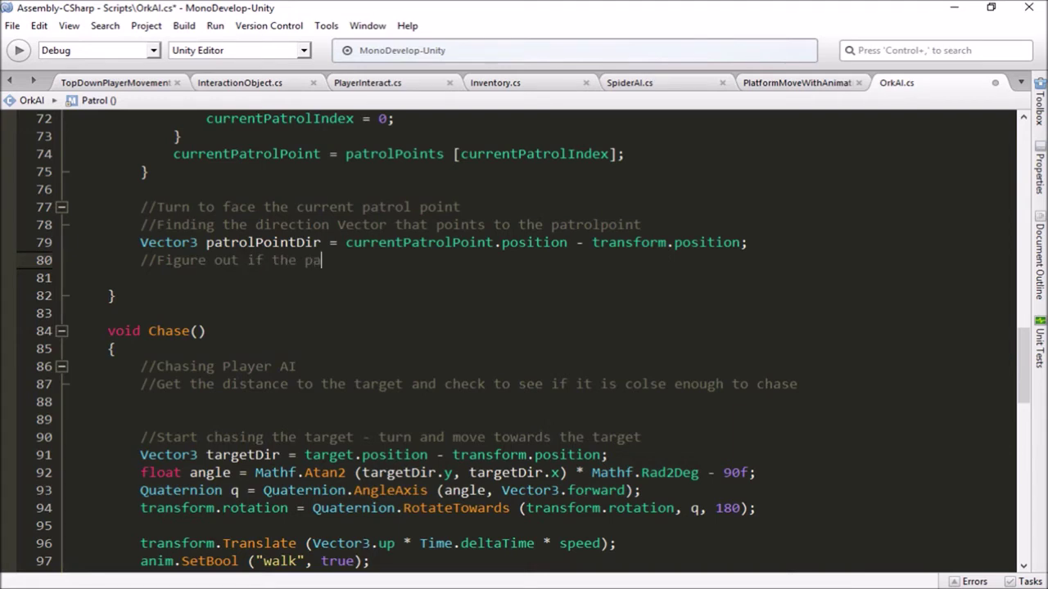
{"action": "type", "text": "trol point "}
{"action": "type", "text": "is left o"}
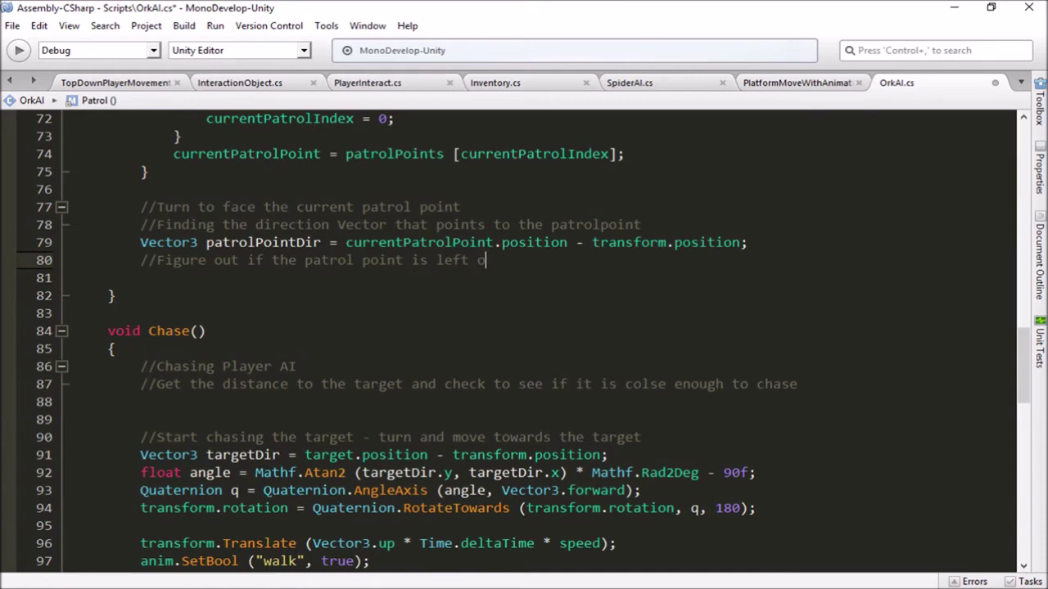
{"action": "type", "text": "r right of th"}
{"action": "type", "text": "e enemy"}
{"action": "key", "text": "Return"}
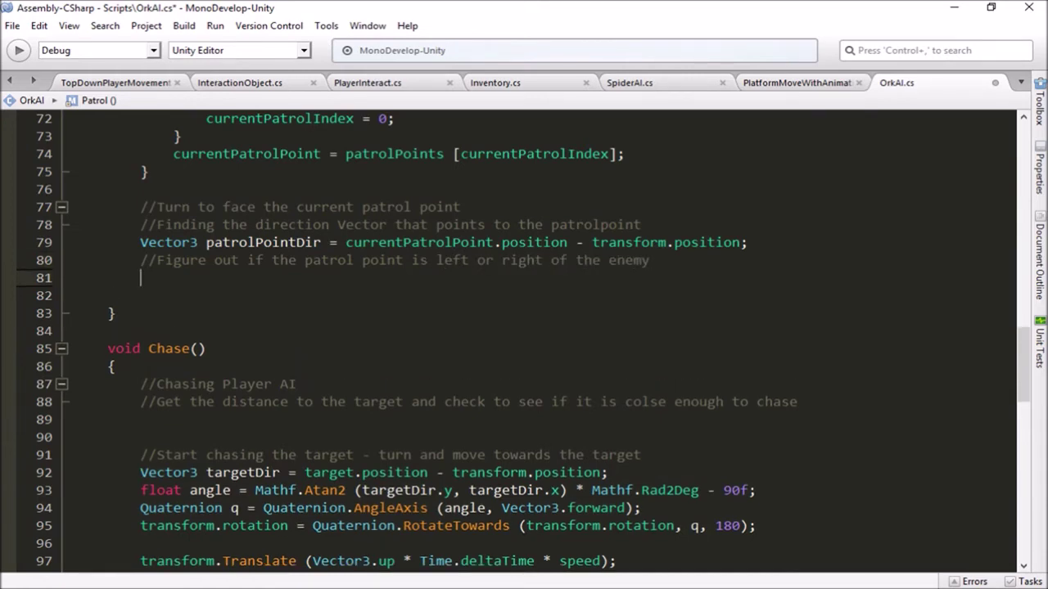
Start the unfinished test if(patrolPointDir.x on the next line.
{"action": "type", "text": "if("}
{"action": "type", "text": "pa"}
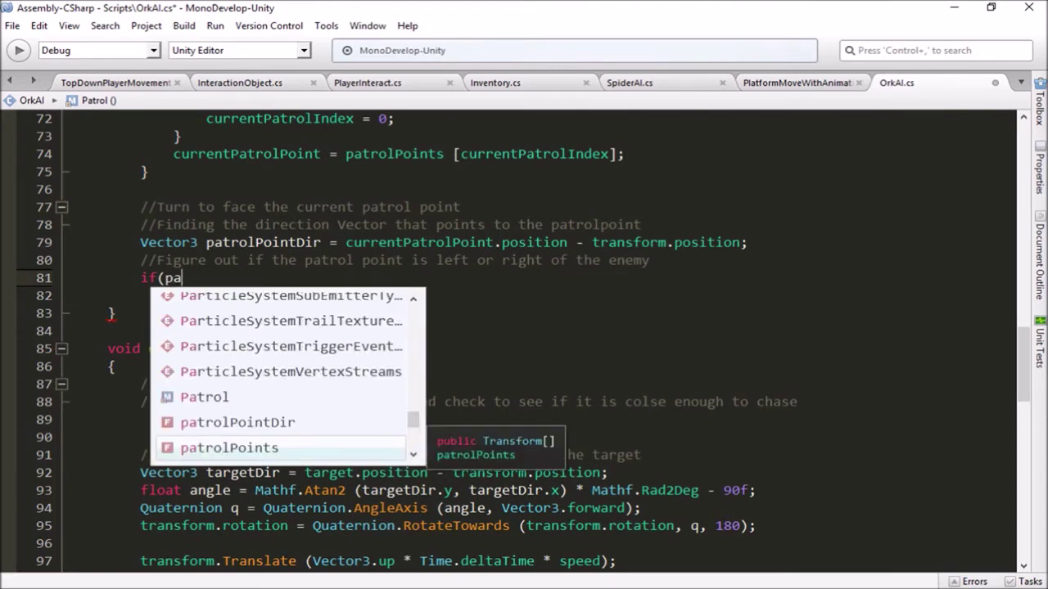
{"action": "key", "text": "Up"}
{"action": "key", "text": "Return"}
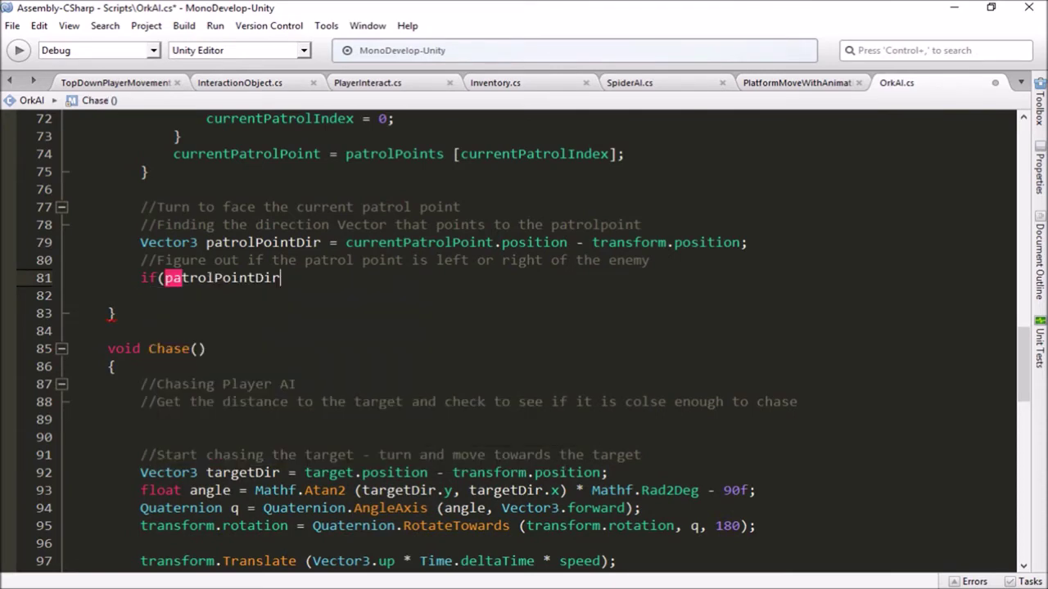
{"action": "type", "text": ".x"}
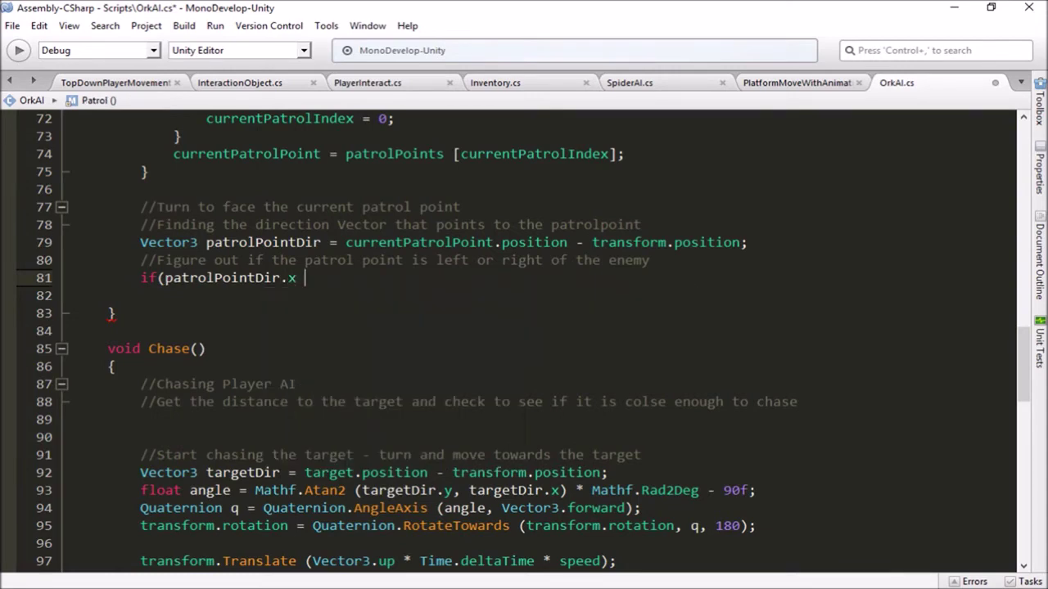
Highlight the patrol point and enemy position terms of the line 79 direction calculation.
{"action": "key", "text": "Up"}
{"action": "key", "text": "Up"}
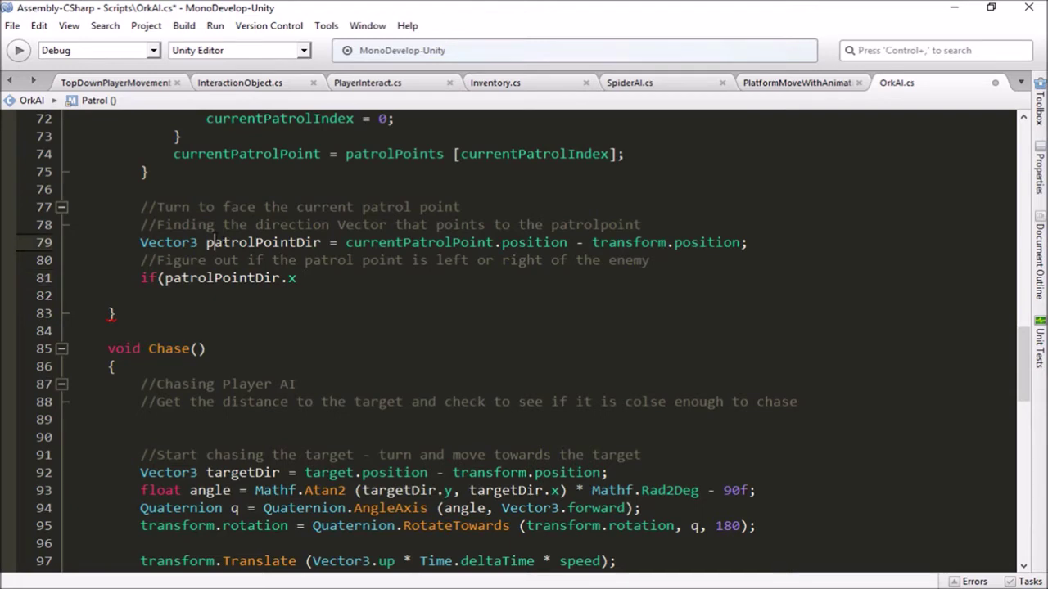
{"action": "left_click", "coordinate": [610, 242]}
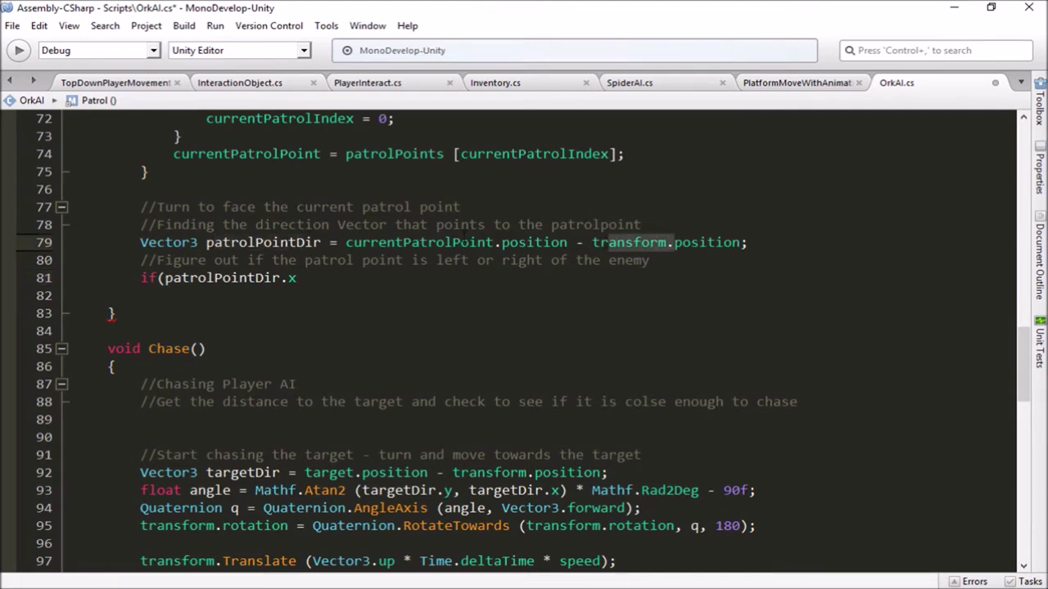
{"action": "left_click_drag", "start_coordinate": [493, 242], "coordinate": [501, 224]}
{"action": "left_click_drag", "start_coordinate": [593, 242], "coordinate": [709, 242]}
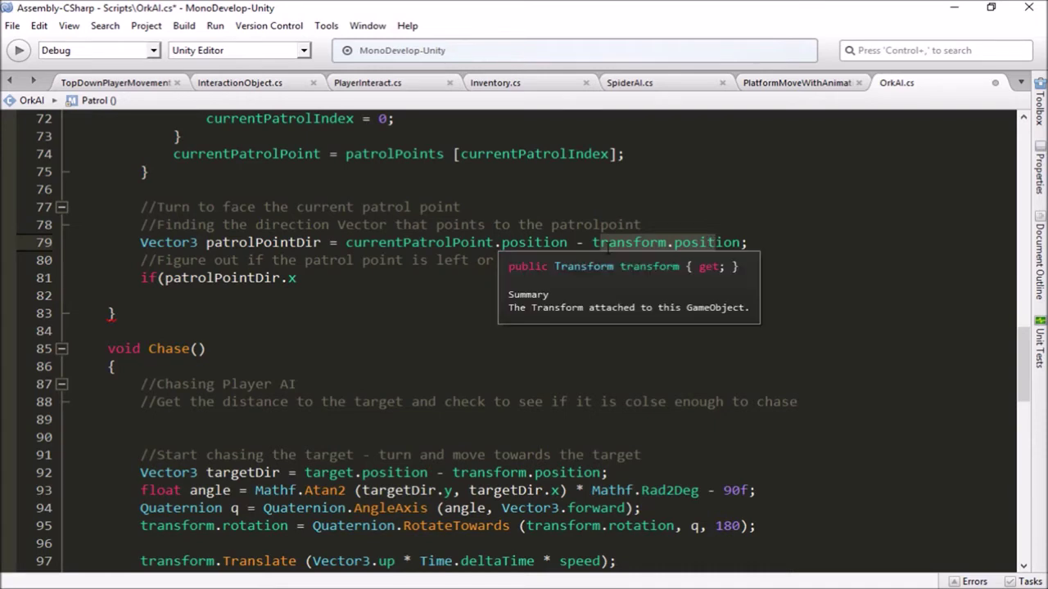
{"action": "left_click_drag", "start_coordinate": [386, 242], "coordinate": [517, 242]}
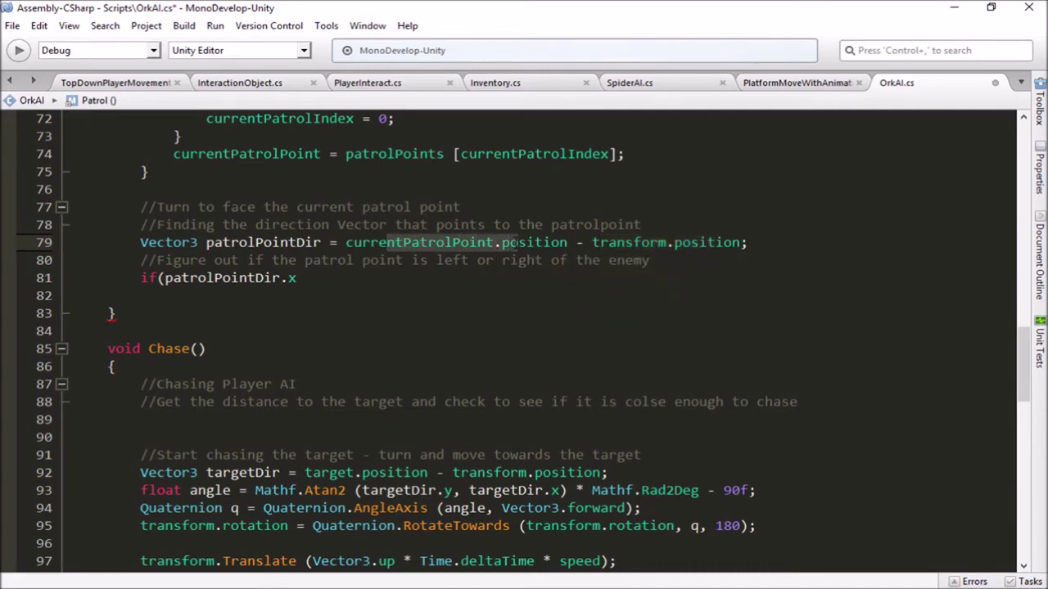
{"action": "mouse_move", "coordinate": [534, 242]}
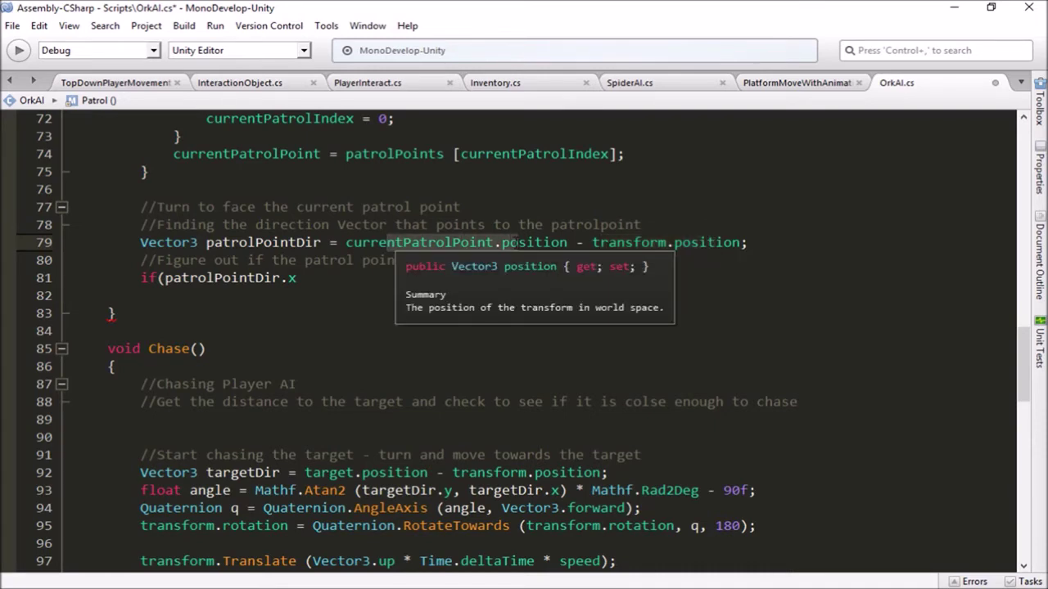
{"action": "left_click", "coordinate": [517, 242]}
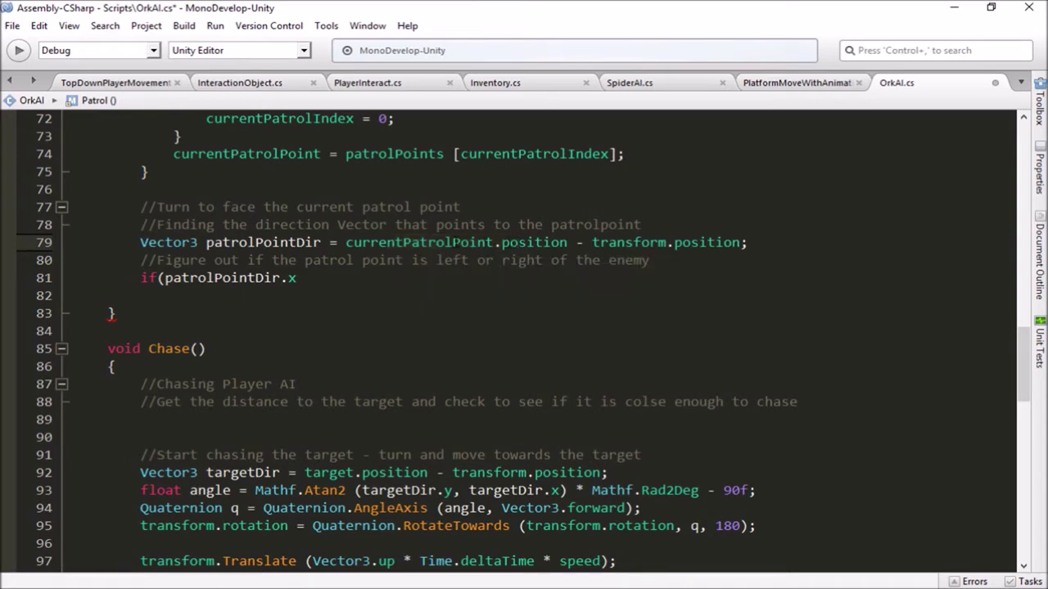
{"action": "left_click_drag", "start_coordinate": [452, 242], "coordinate": [537, 242]}
{"action": "left_click_drag", "start_coordinate": [624, 243], "coordinate": [692, 242]}
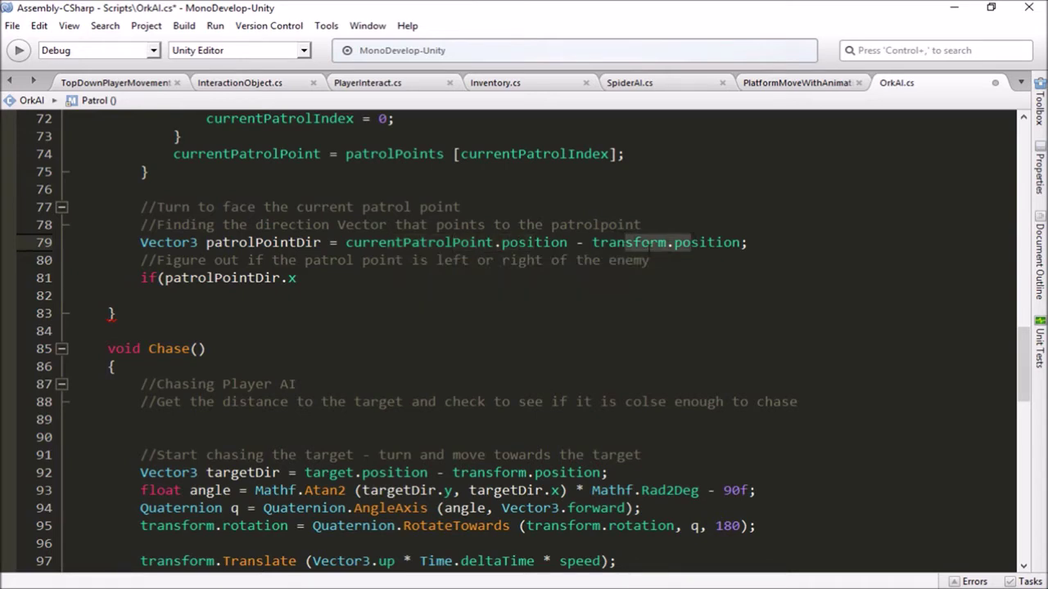
{"action": "left_click", "coordinate": [671, 224]}
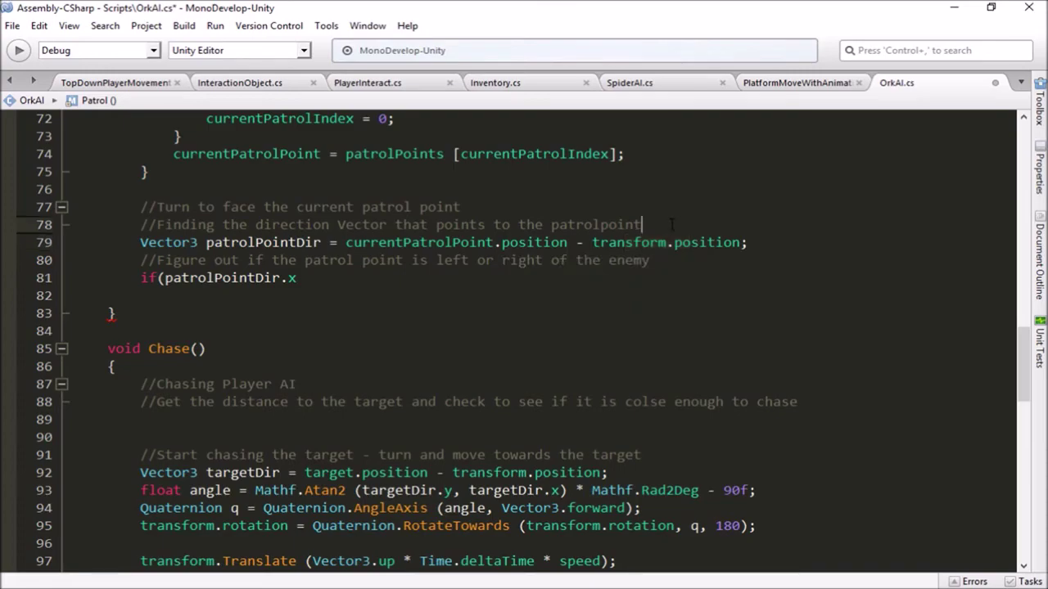
In Unity, alternate selecting Patrol Point 2 and Ork Enemy to compare their x positions.
{"action": "key", "text": "alt+Tab"}
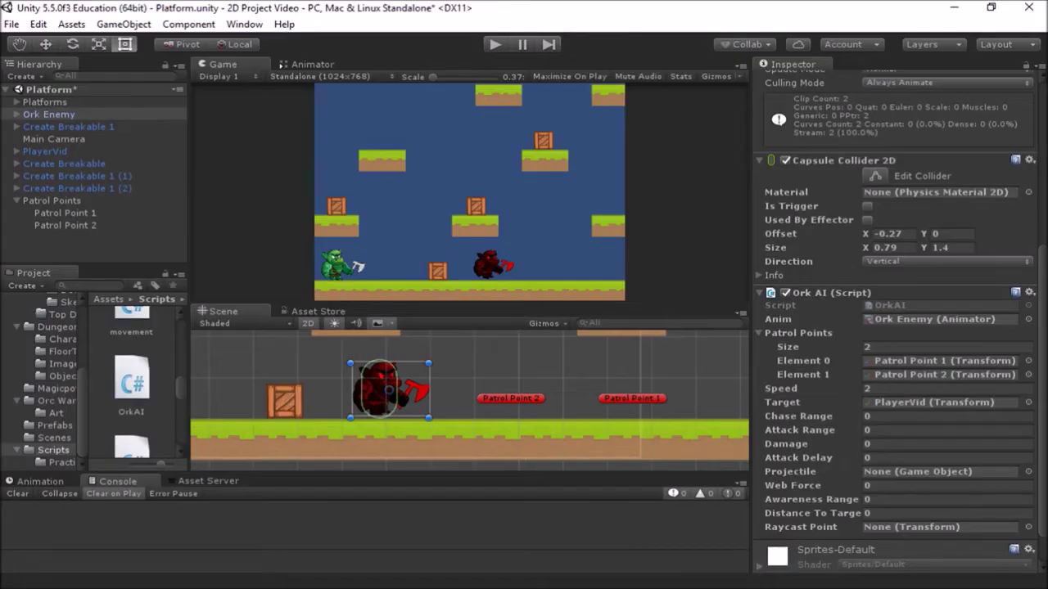
{"action": "left_click", "coordinate": [516, 398]}
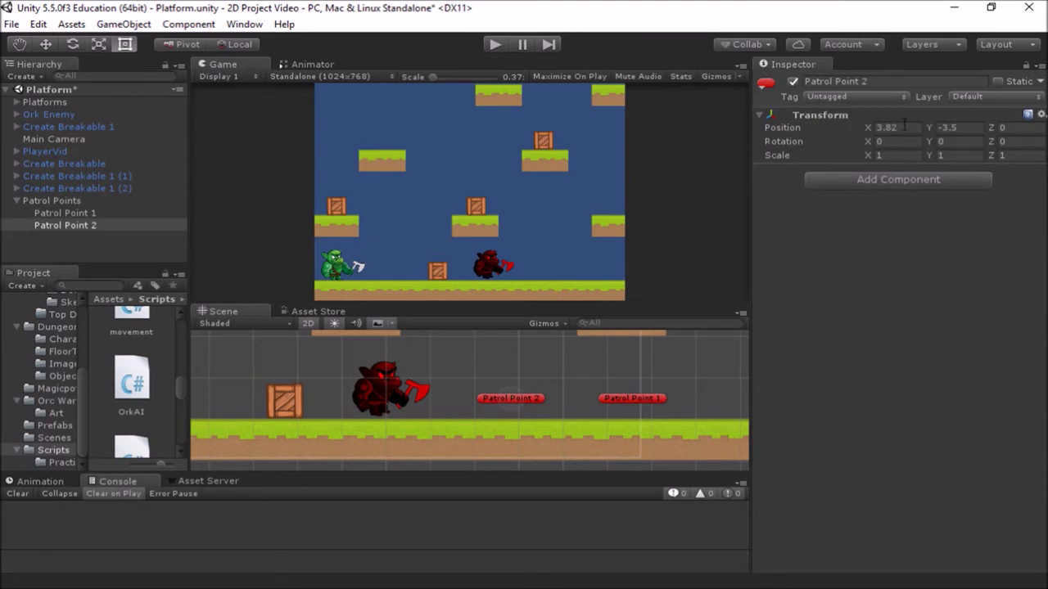
{"action": "left_click", "coordinate": [378, 388]}
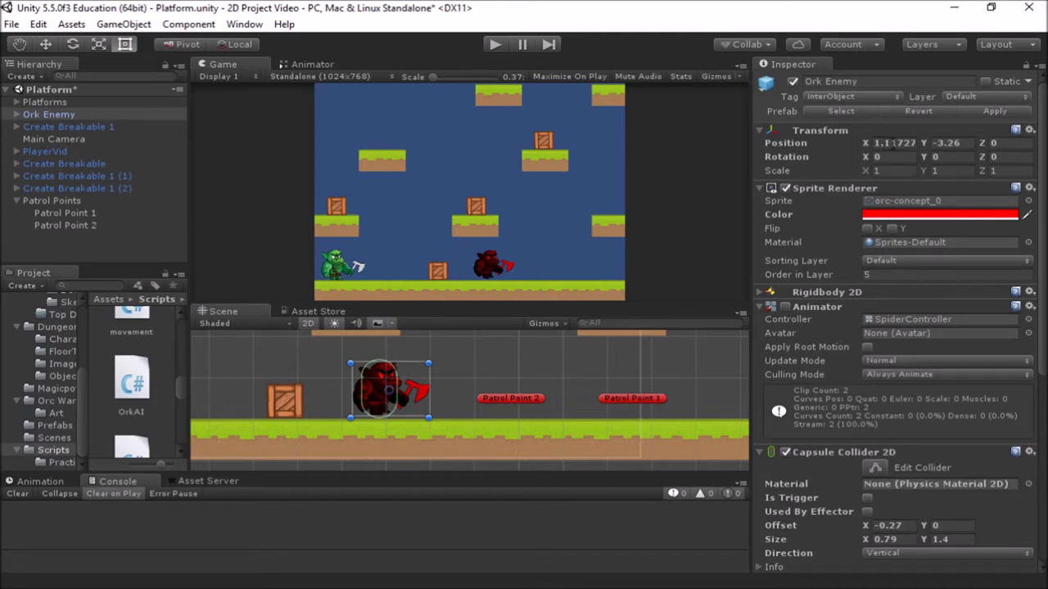
{"action": "left_click", "coordinate": [513, 398]}
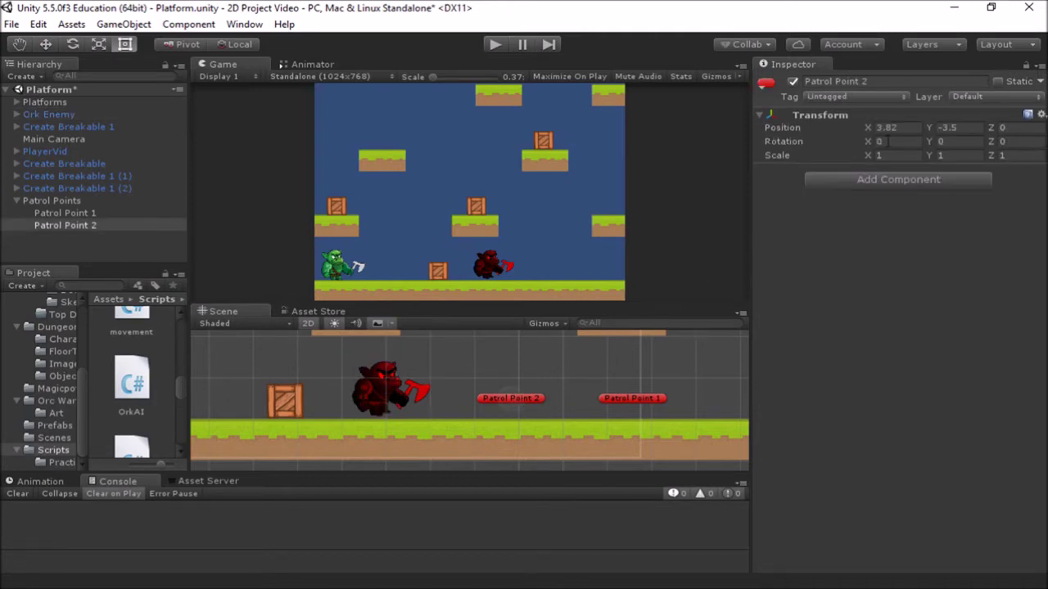
{"action": "left_click", "coordinate": [377, 400]}
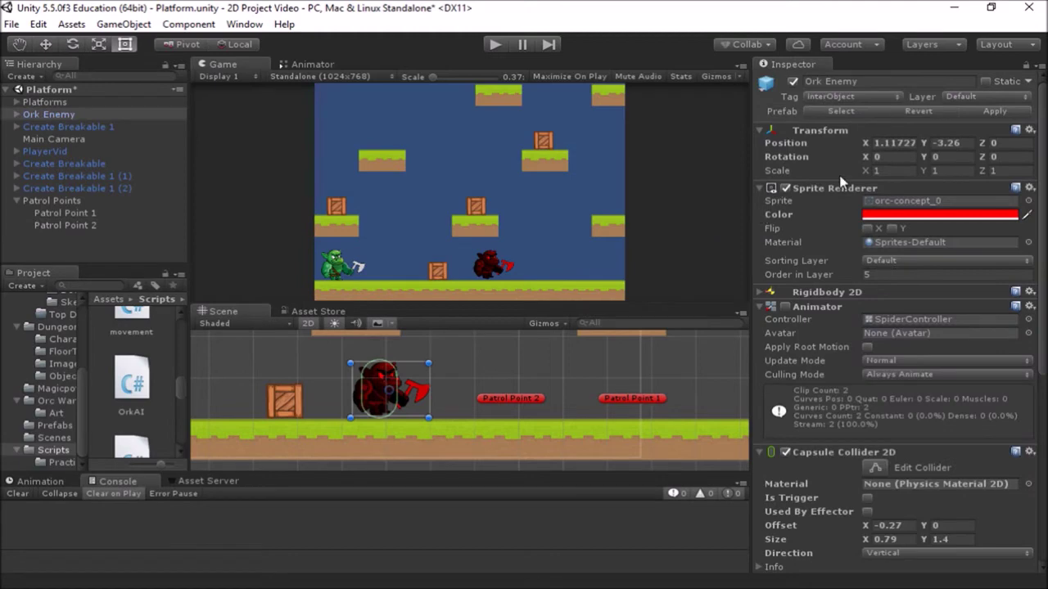
{"action": "left_click", "coordinate": [509, 398]}
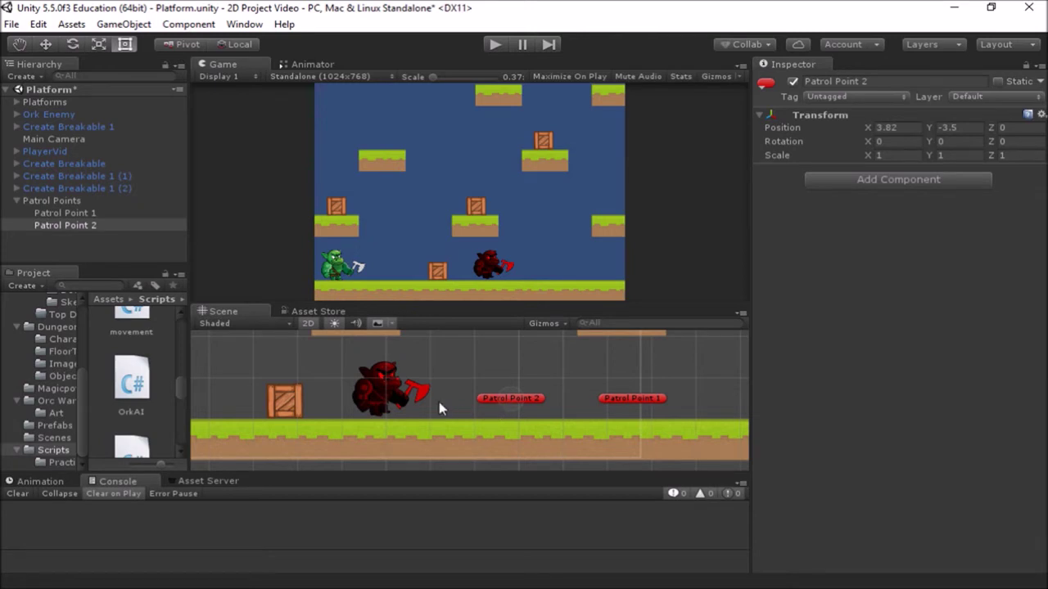
{"action": "left_click", "coordinate": [382, 387]}
Drag the Ork Enemy along X to 5.37 and compare it against Patrol Point 2.
{"action": "left_click", "coordinate": [46, 44]}
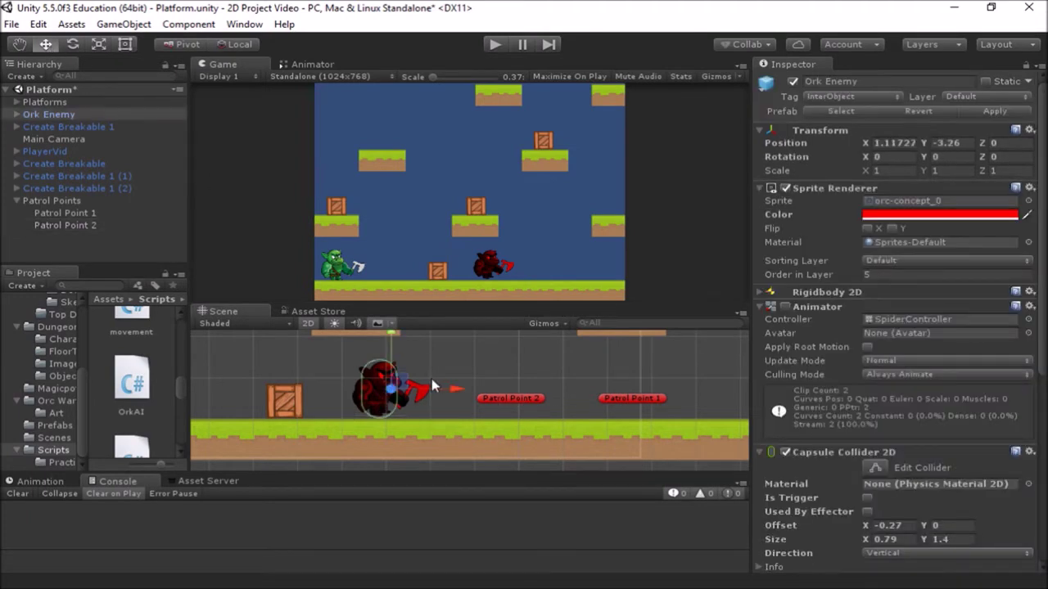
{"action": "left_click_drag", "start_coordinate": [458, 390], "coordinate": [647, 391]}
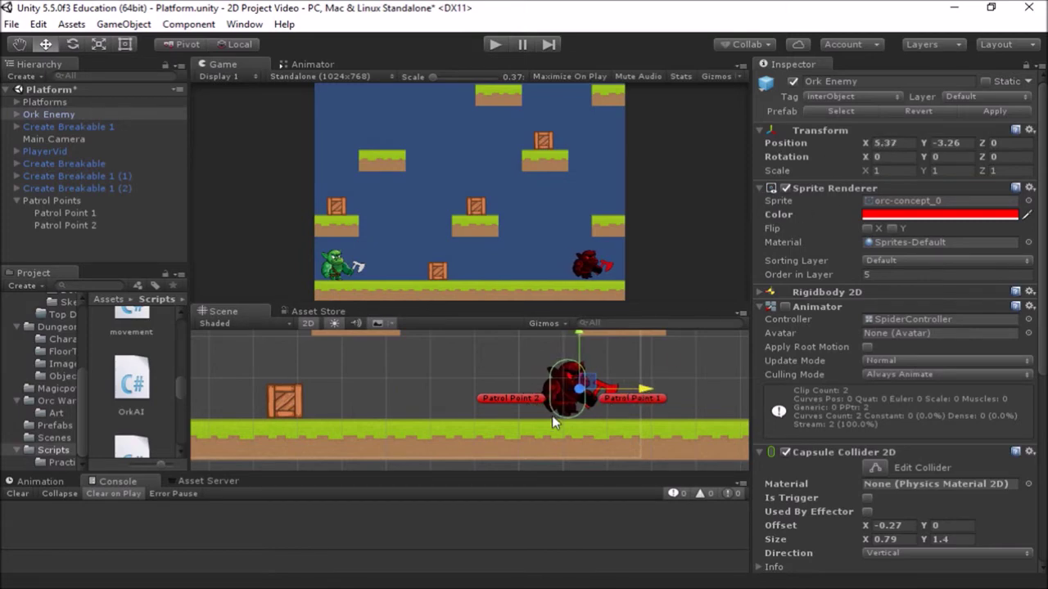
{"action": "left_click", "coordinate": [513, 401]}
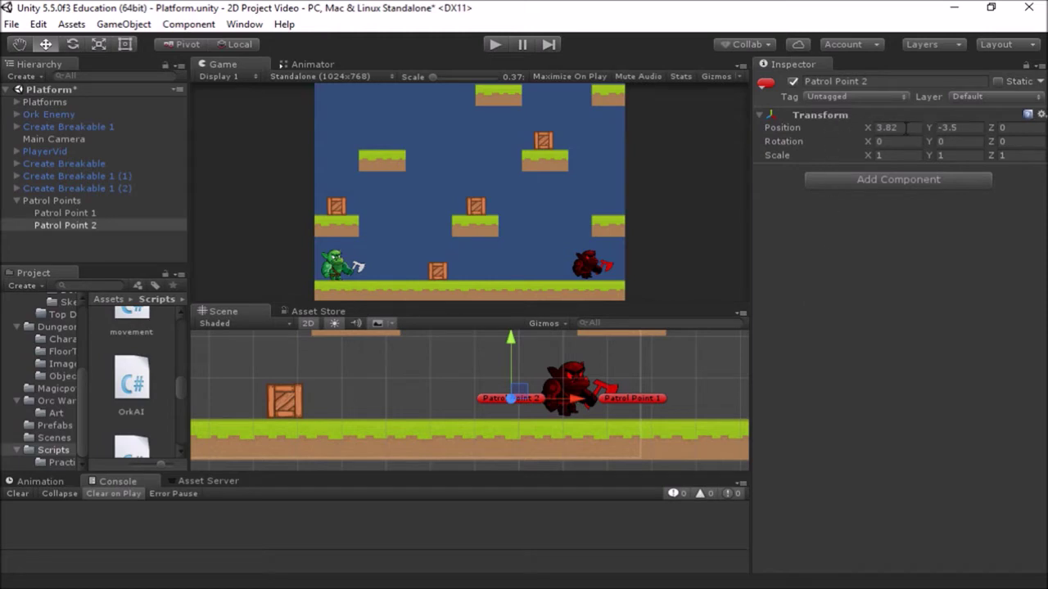
{"action": "left_click", "coordinate": [563, 379]}
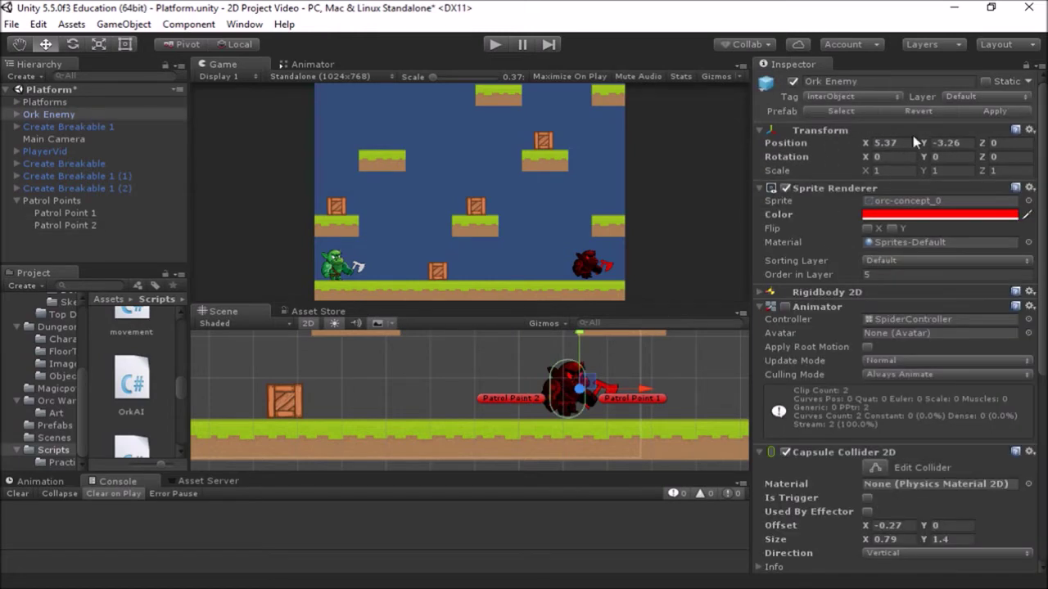
{"action": "left_click", "coordinate": [510, 398]}
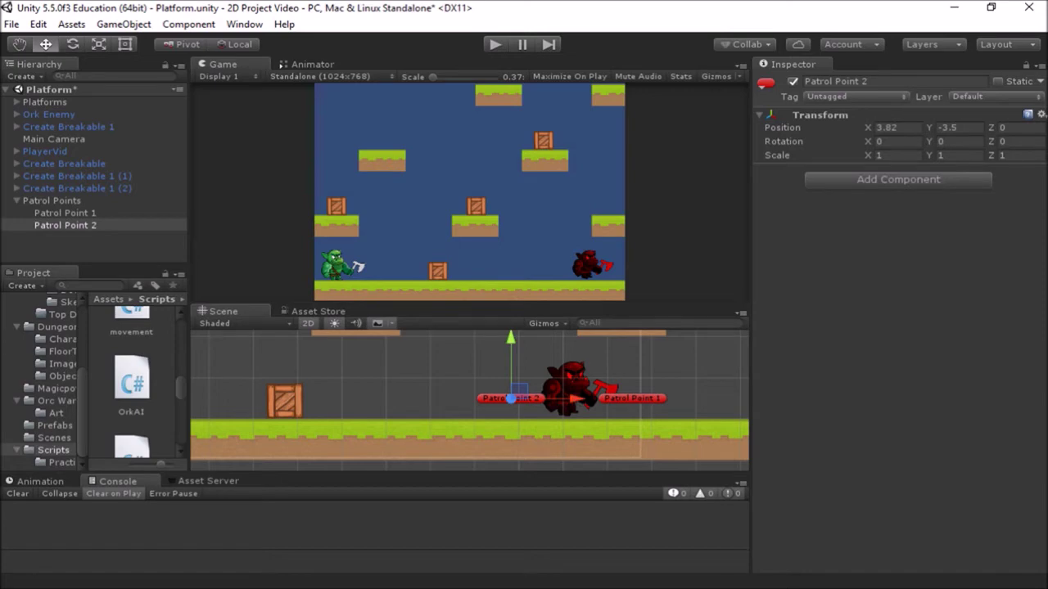
{"action": "key", "text": "alt+Tab"}
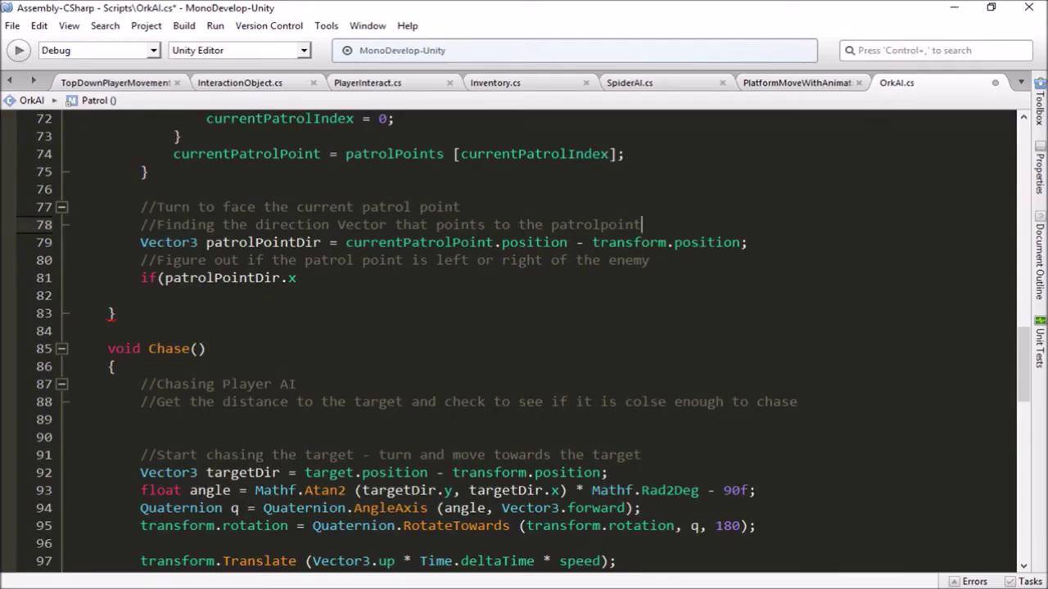
Finish the condition as if(patrolPointDir.x < 0f) with an opening brace and empty body.
{"action": "left_click", "coordinate": [303, 279]}
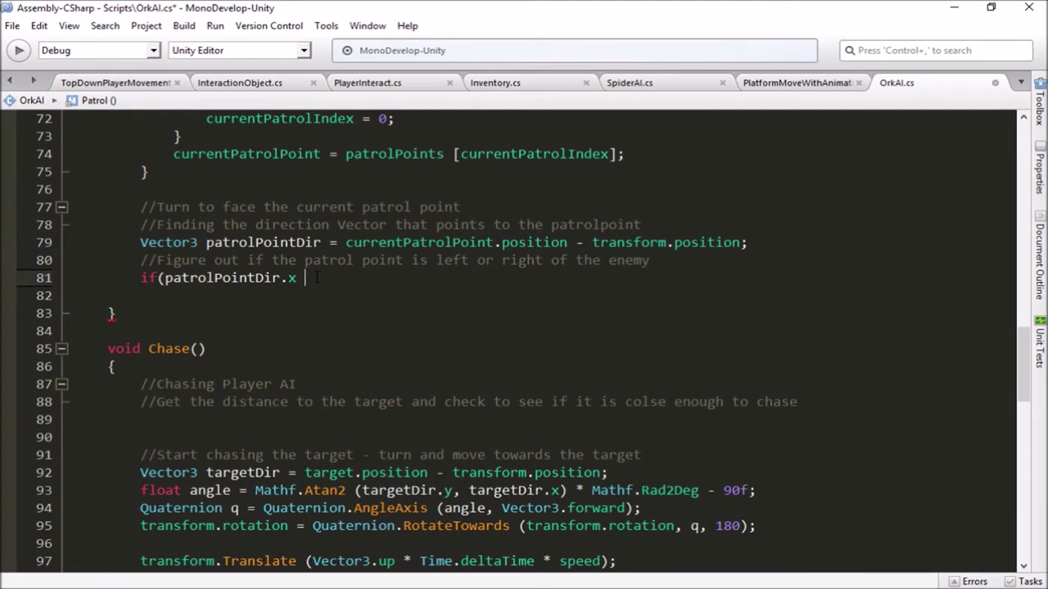
{"action": "type", "text": "< 0f"}
{"action": "type", "text": ")["}
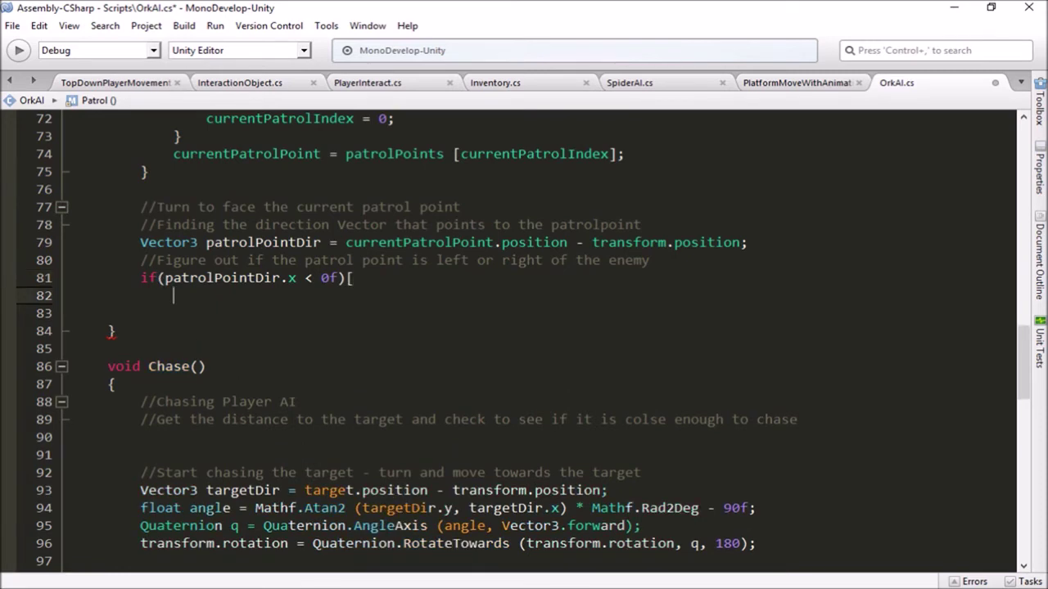
{"action": "key", "text": "BackSpace"}
{"action": "type", "text": "{"}
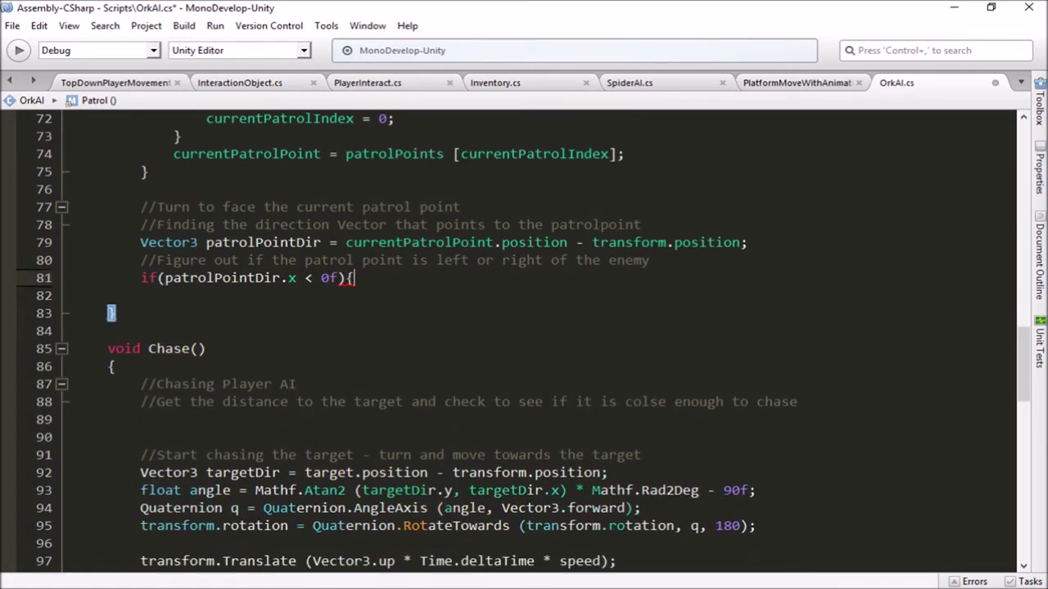
{"action": "key", "text": "Return"}
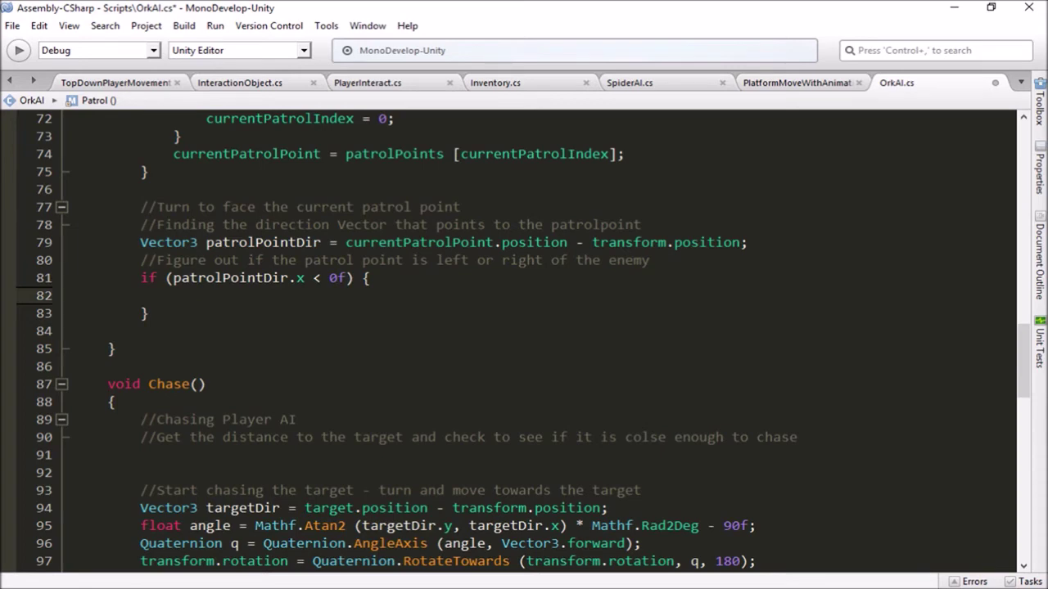
Select the forward-movement Translate line at the top of Patrol().
{"action": "scroll", "coordinate": [524, 339], "scroll_direction": "up", "scroll_amount": 2}
{"action": "scroll", "coordinate": [524, 340], "scroll_direction": "up", "scroll_amount": 2}
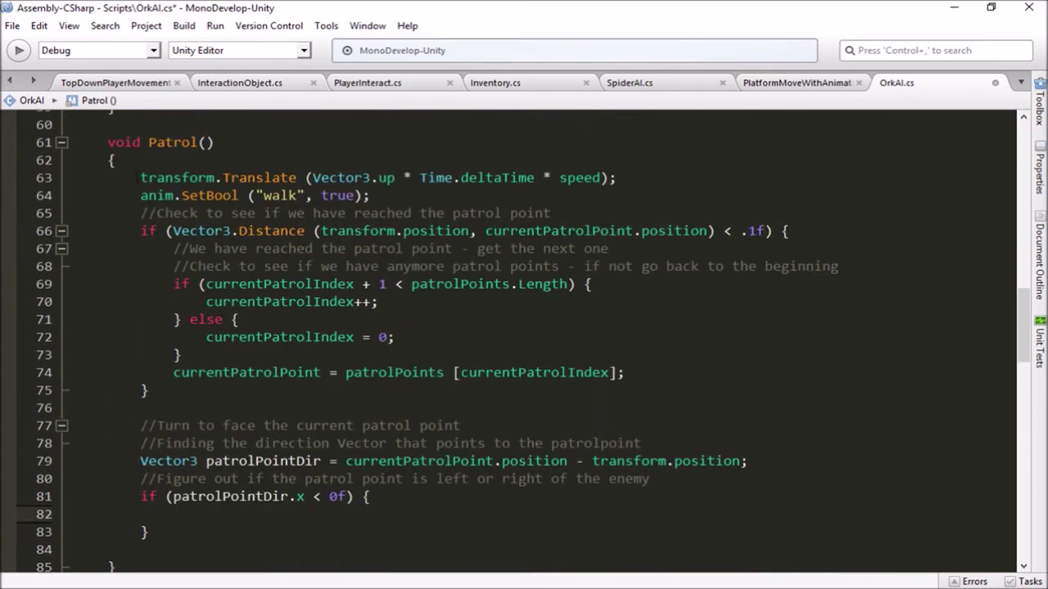
{"action": "left_click_drag", "start_coordinate": [140, 178], "coordinate": [617, 178]}
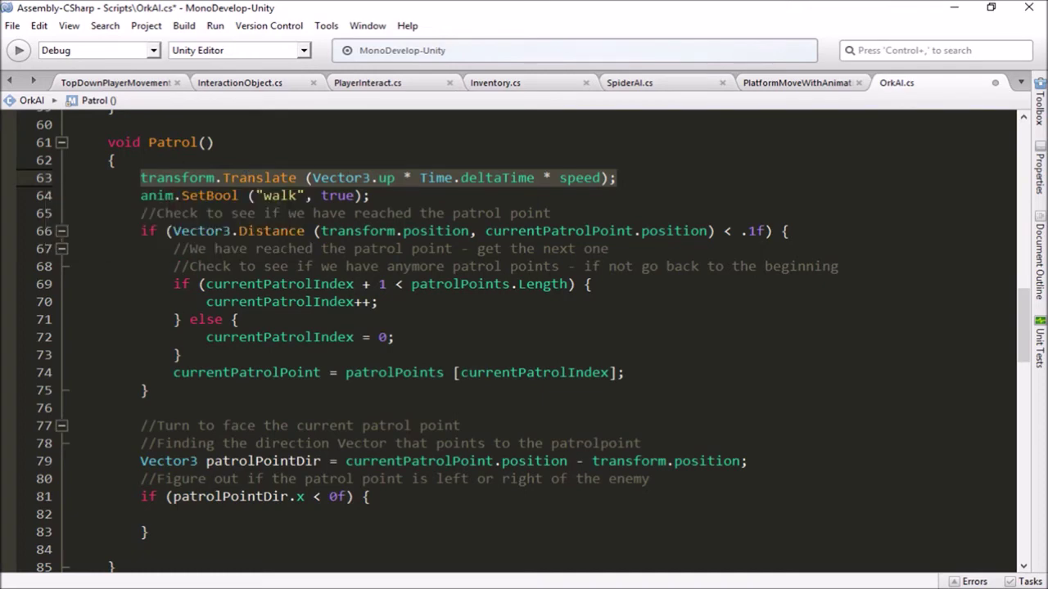
Move the Translate line into the if block, changing Vector3.up to Vector3.left.
{"action": "key", "text": "ctrl+x"}
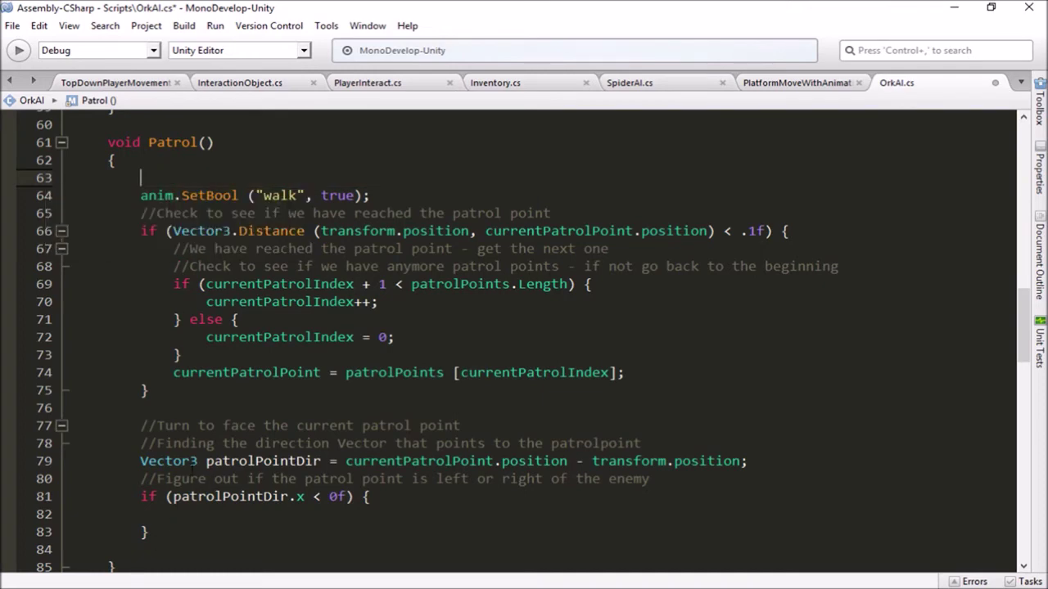
{"action": "scroll", "coordinate": [524, 336], "scroll_direction": "down", "scroll_amount": 2}
{"action": "left_click", "coordinate": [199, 399]}
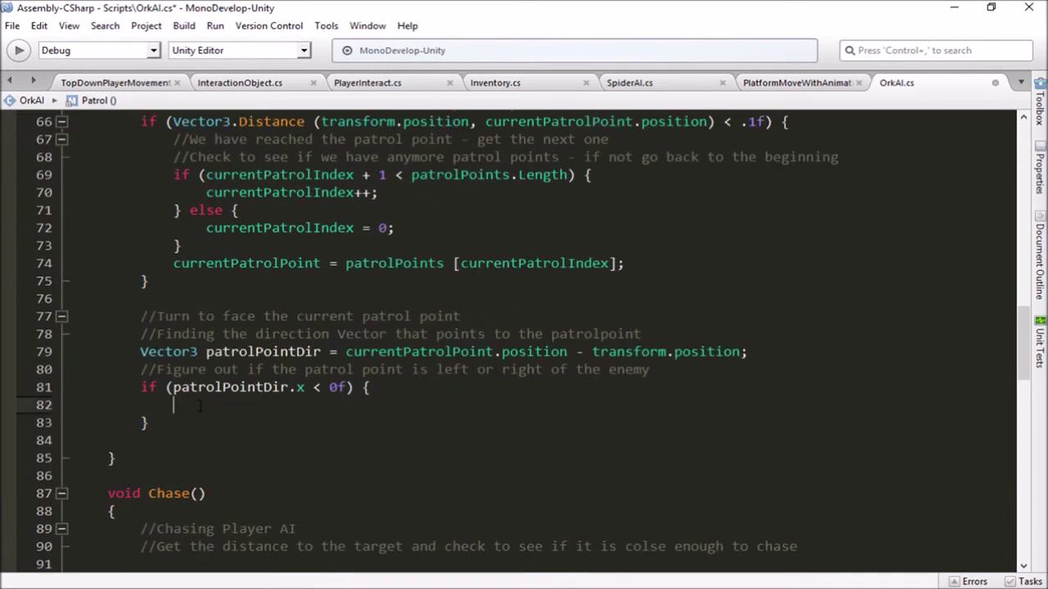
{"action": "key", "text": "ctrl+v"}
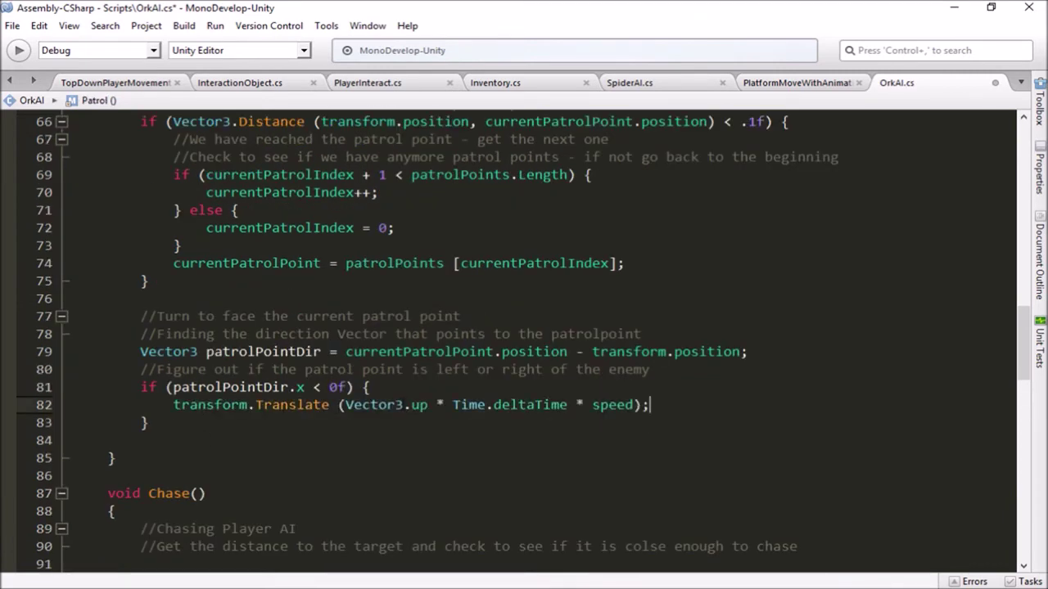
{"action": "left_click", "coordinate": [413, 405]}
{"action": "type", "text": "left"}
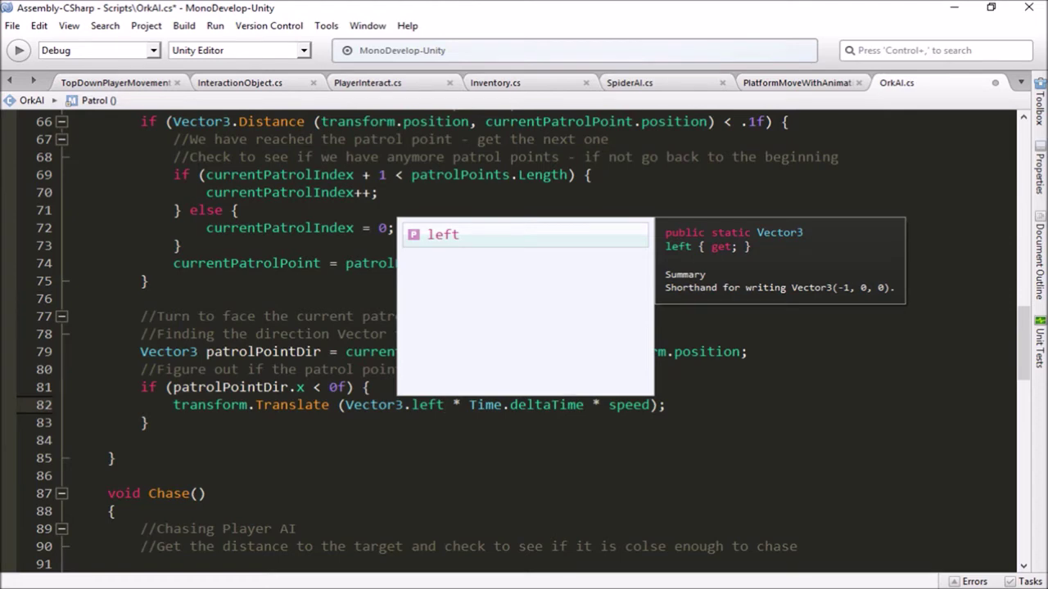
{"action": "left_click", "coordinate": [476, 404]}
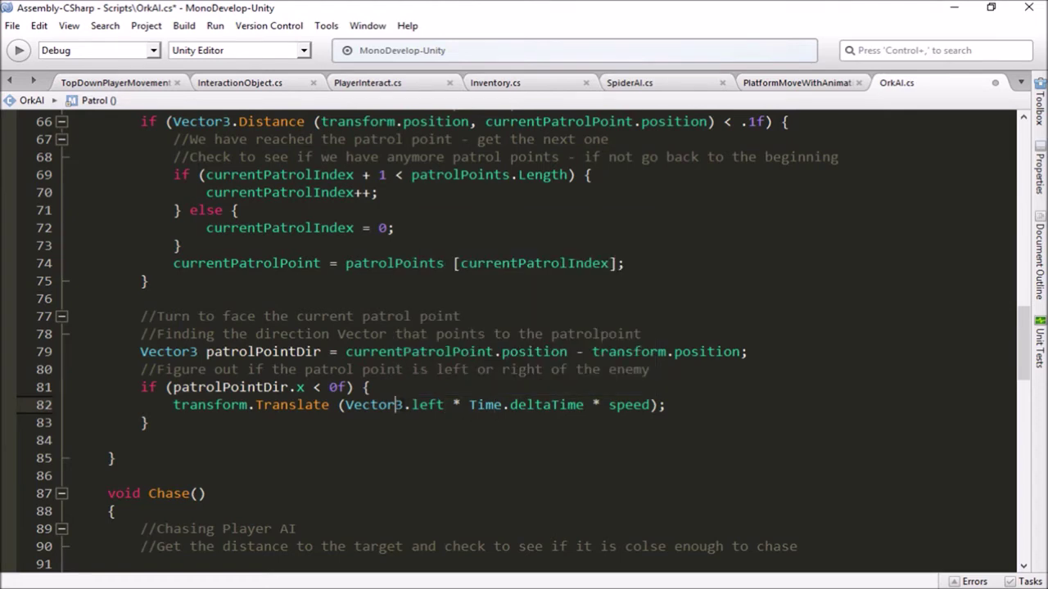
{"action": "left_click_drag", "start_coordinate": [473, 404], "coordinate": [549, 405]}
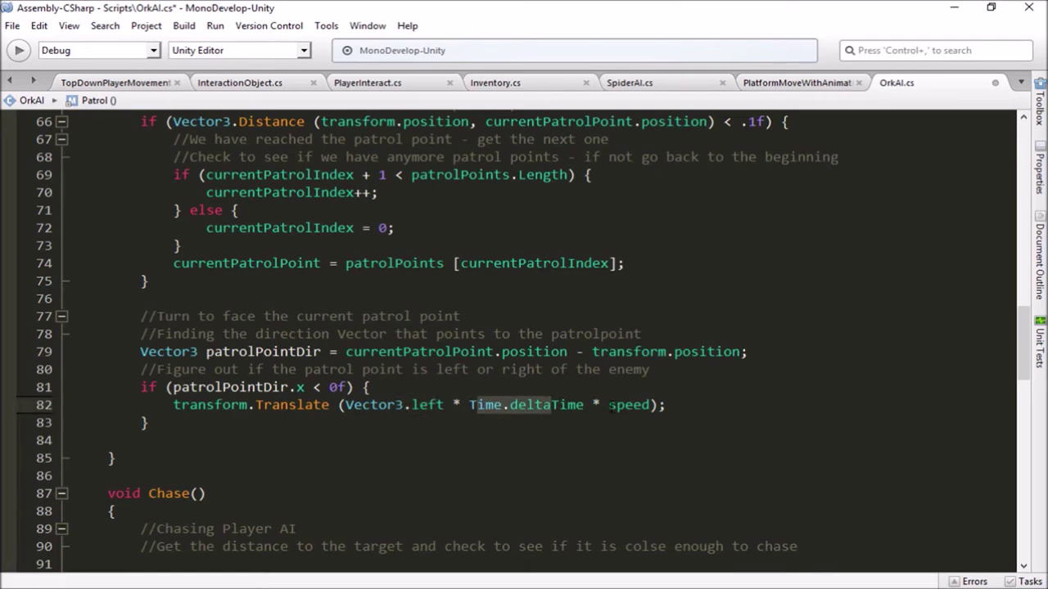
{"action": "double_click", "coordinate": [620, 405]}
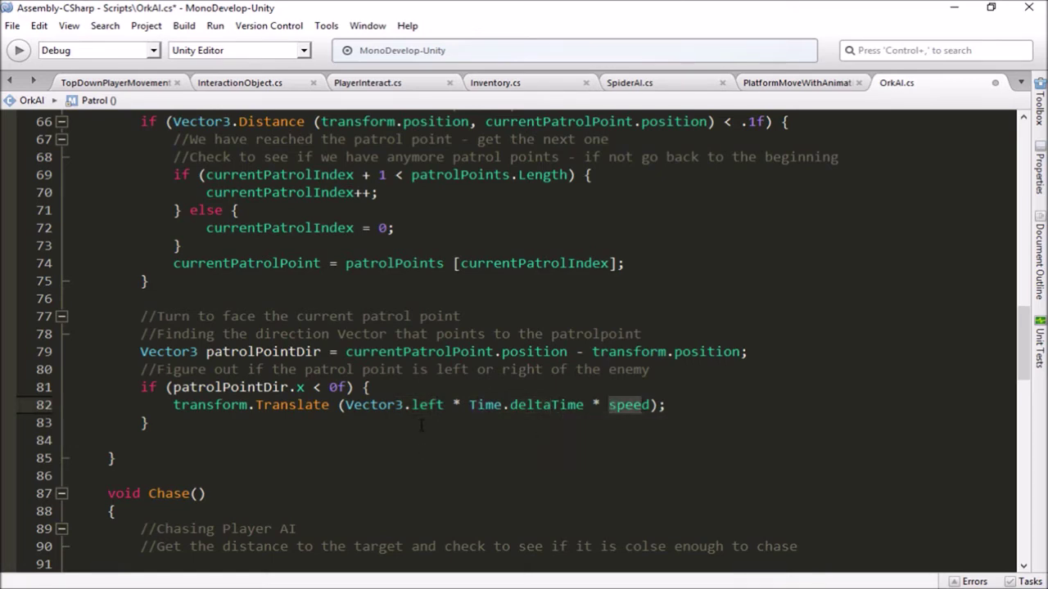
Duplicate the left-movement if block directly below itself.
{"action": "left_click", "coordinate": [388, 420]}
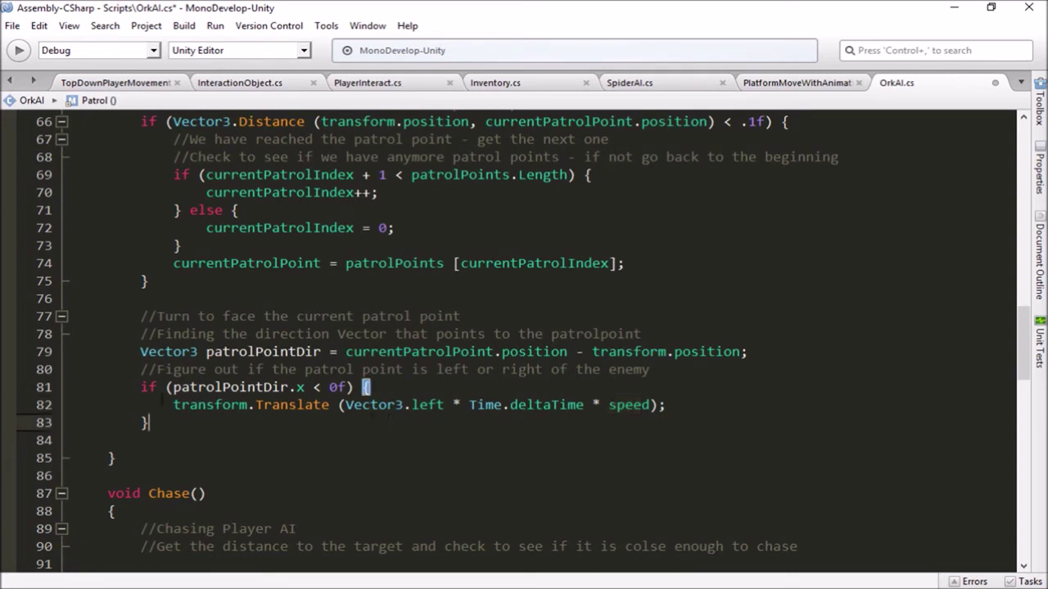
{"action": "left_click_drag", "start_coordinate": [141, 387], "coordinate": [196, 420]}
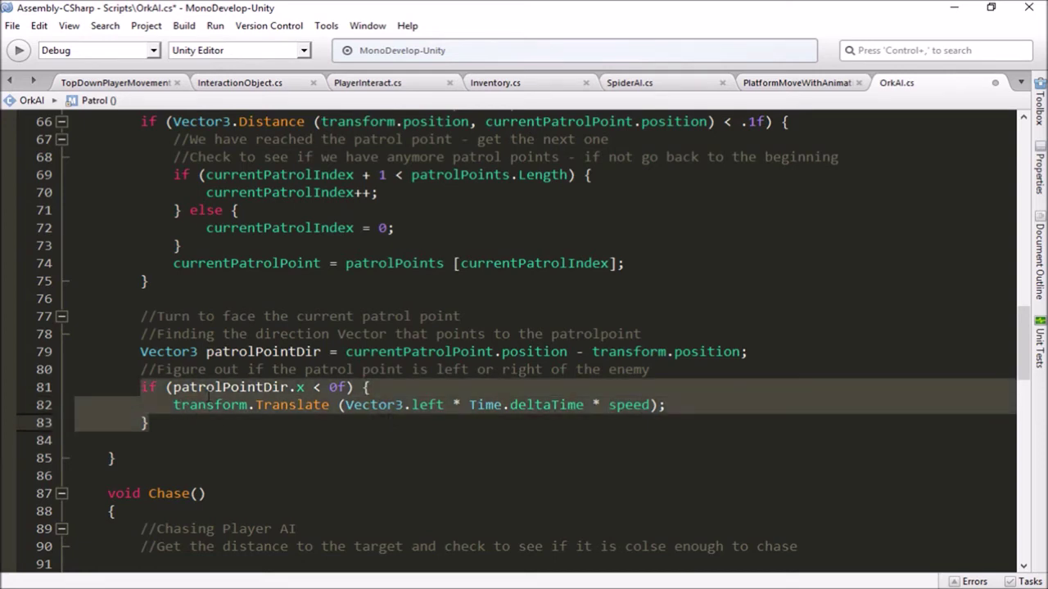
{"action": "left_click", "coordinate": [171, 441]}
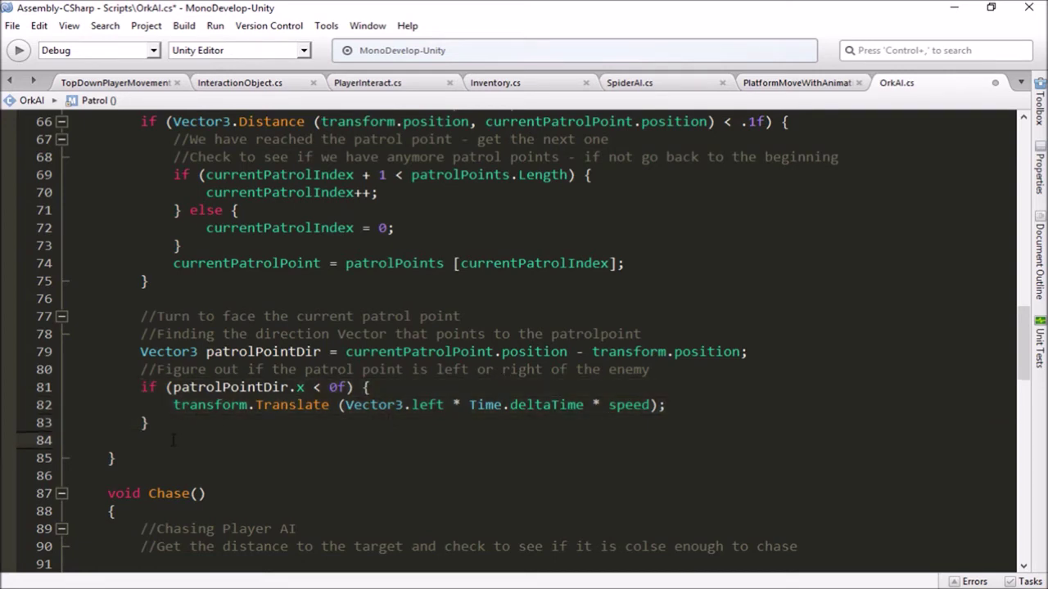
{"action": "key", "text": "ctrl+v"}
In the copied block, change '<' to '>' and Vector3.left to Vector3.right.
{"action": "left_click", "coordinate": [320, 440]}
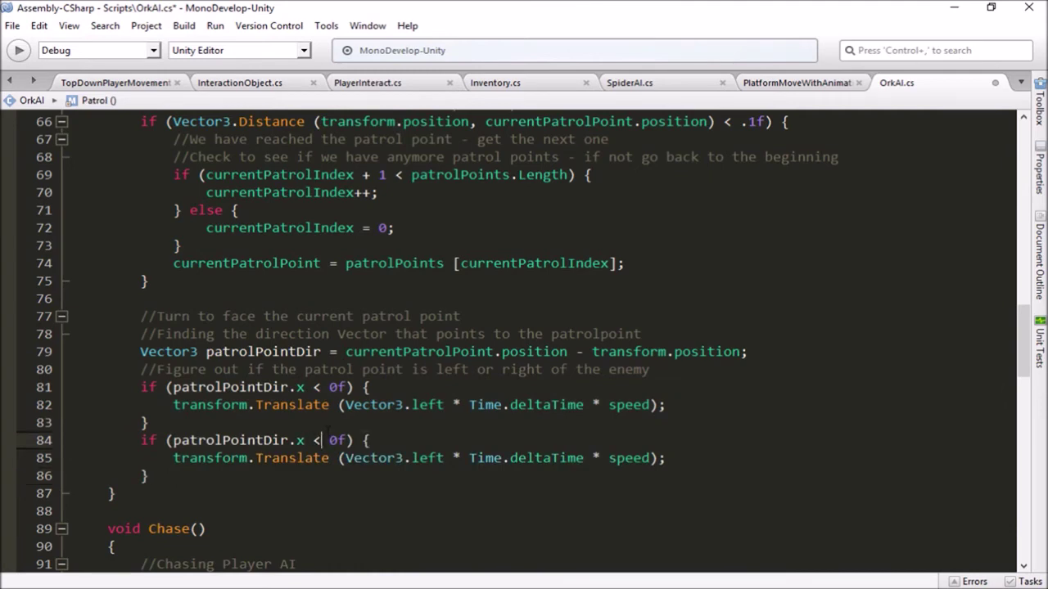
{"action": "key", "text": "BackSpace"}
{"action": "type", "text": ">"}
{"action": "left_click", "coordinate": [444, 457]}
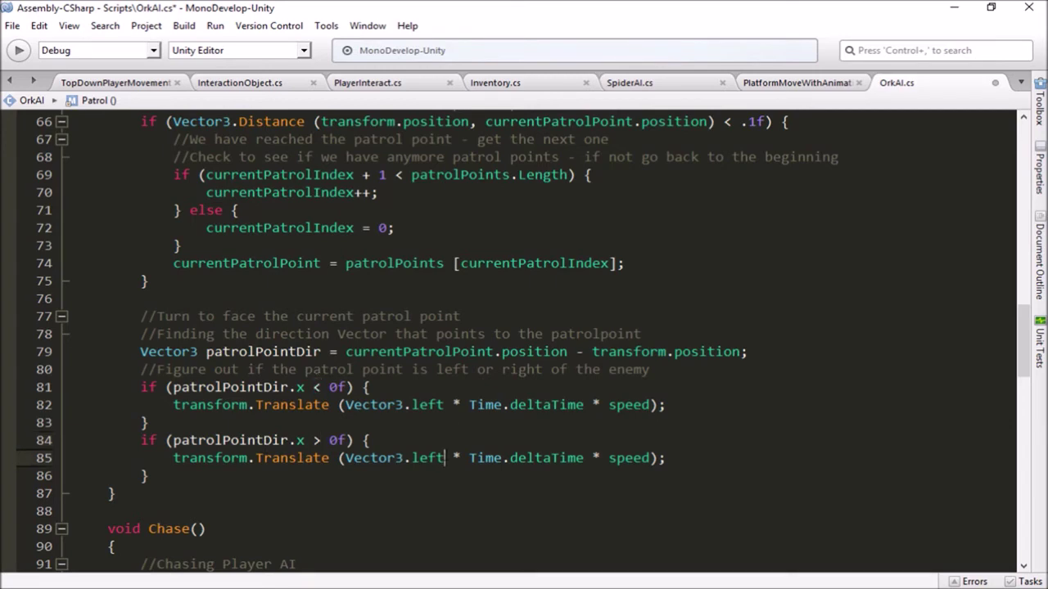
{"action": "key", "text": "BackSpace"}
{"action": "key", "text": "BackSpace"}
{"action": "key", "text": "BackSpace"}
{"action": "key", "text": "BackSpace"}
{"action": "type", "text": "r"}
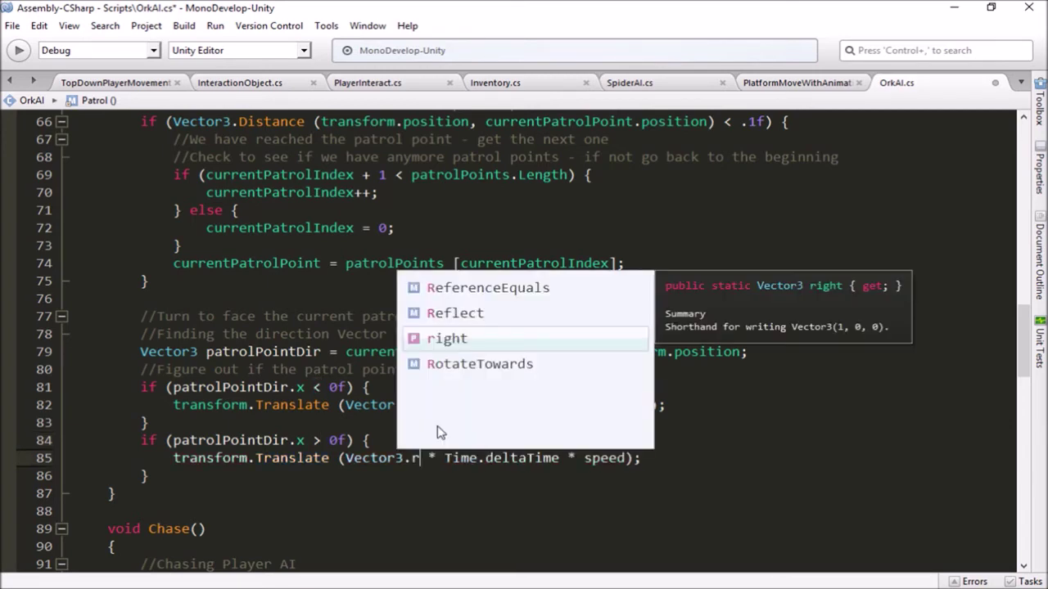
{"action": "type", "text": "ight"}
{"action": "left_click", "coordinate": [702, 456]}
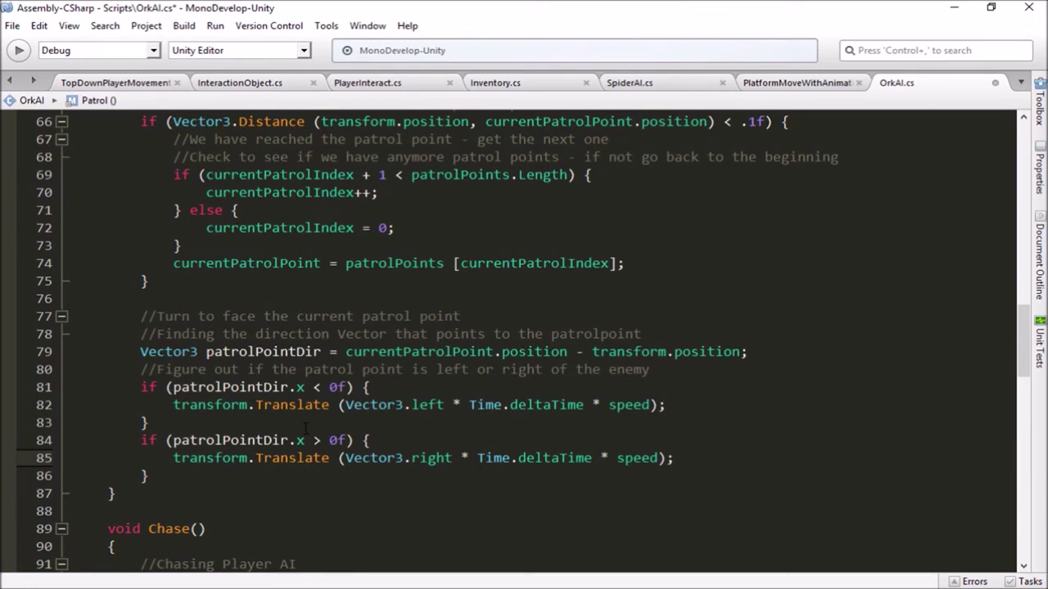
Change the line 66 reach distance from .1f to 1f and save OrkAI.
{"action": "scroll", "coordinate": [306, 428], "scroll_direction": "up", "scroll_amount": 2}
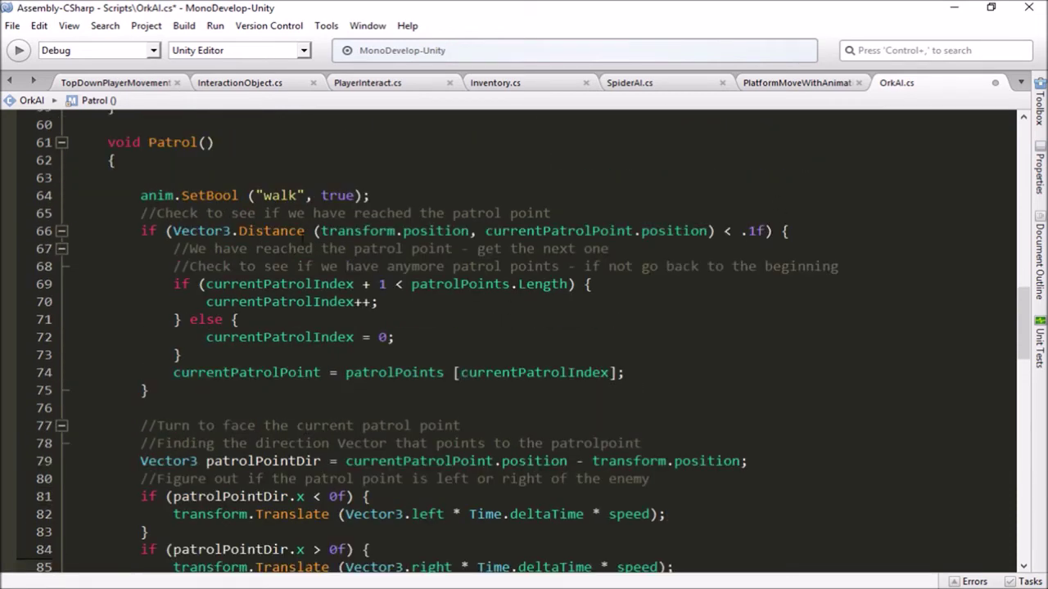
{"action": "left_click_drag", "start_coordinate": [262, 231], "coordinate": [713, 231]}
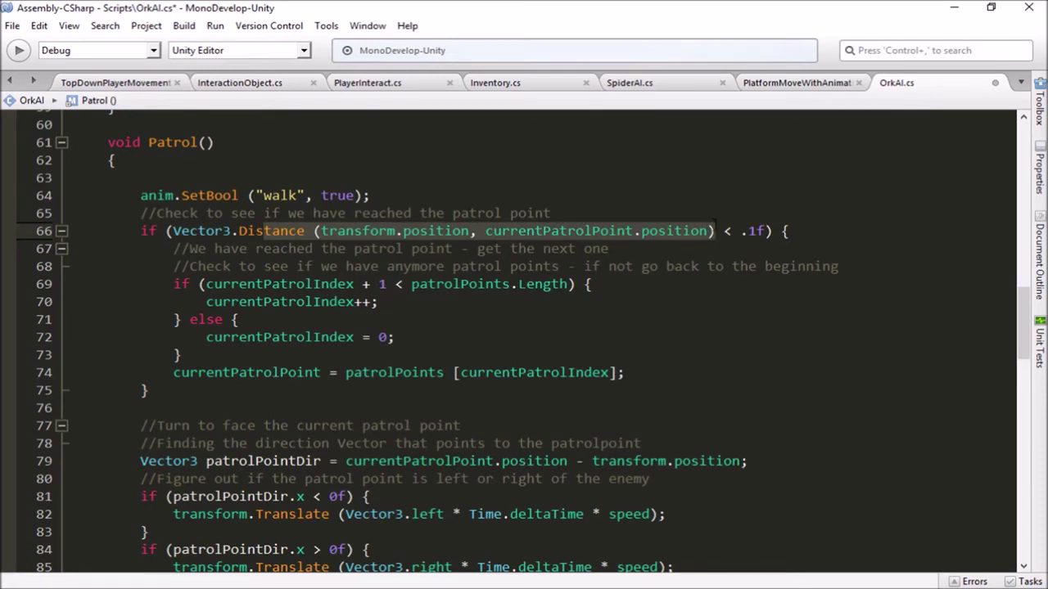
{"action": "left_click", "coordinate": [419, 232]}
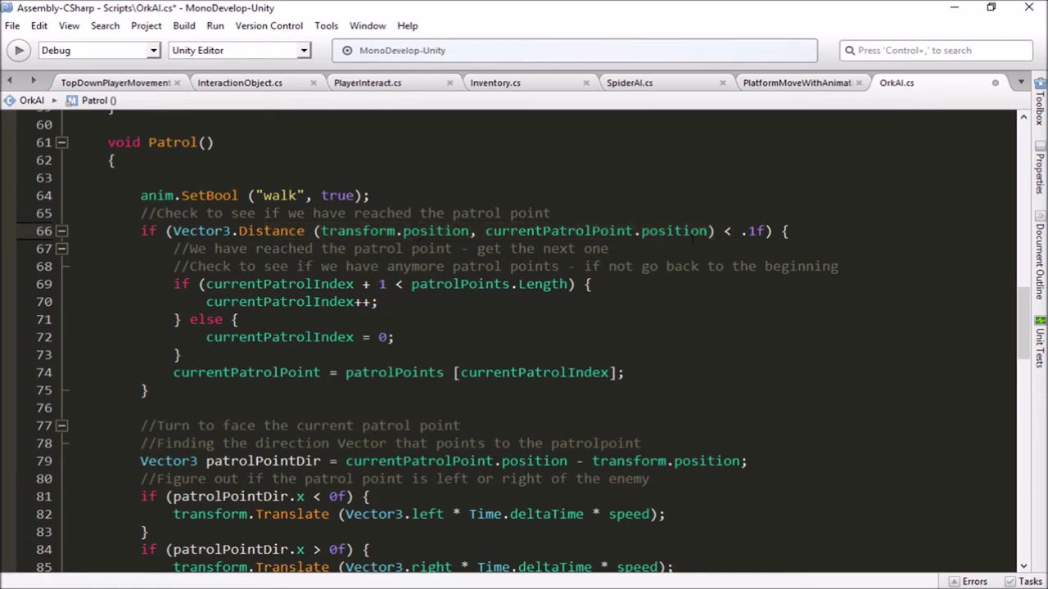
{"action": "left_click_drag", "start_coordinate": [741, 231], "coordinate": [769, 231]}
{"action": "left_click", "coordinate": [756, 231]}
{"action": "key", "text": "Left"}
{"action": "key", "text": "BackSpace"}
{"action": "key", "text": "ctrl+s"}
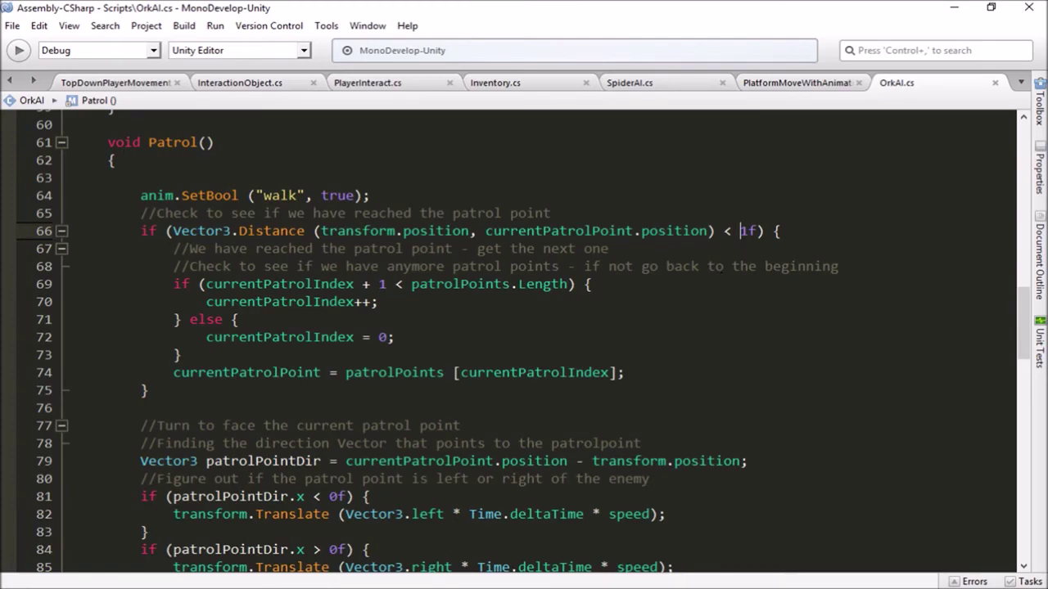
{"action": "key", "text": "alt+Tab"}
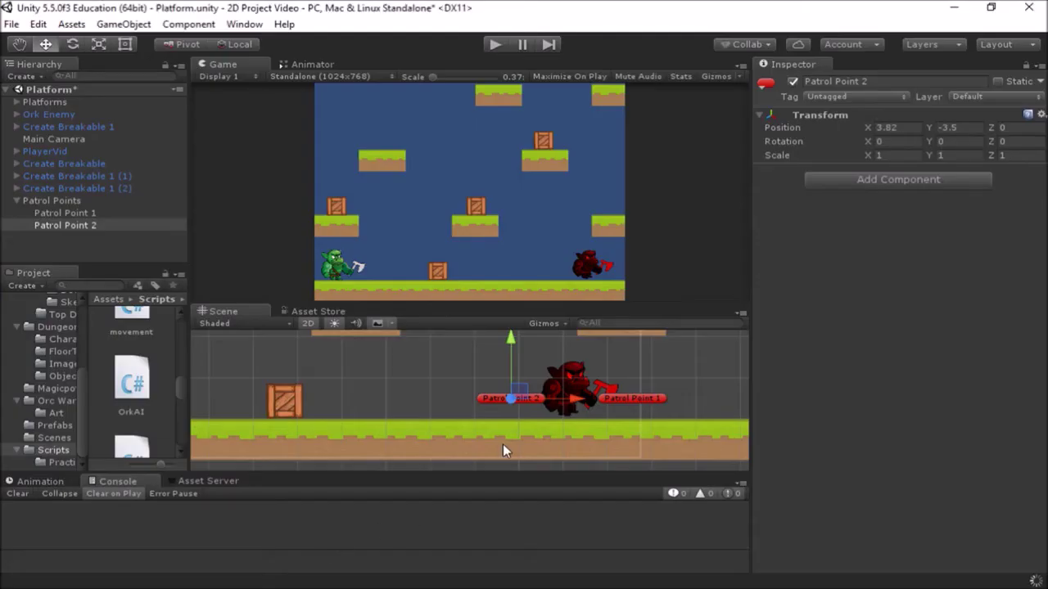
{"action": "left_click", "coordinate": [495, 44]}
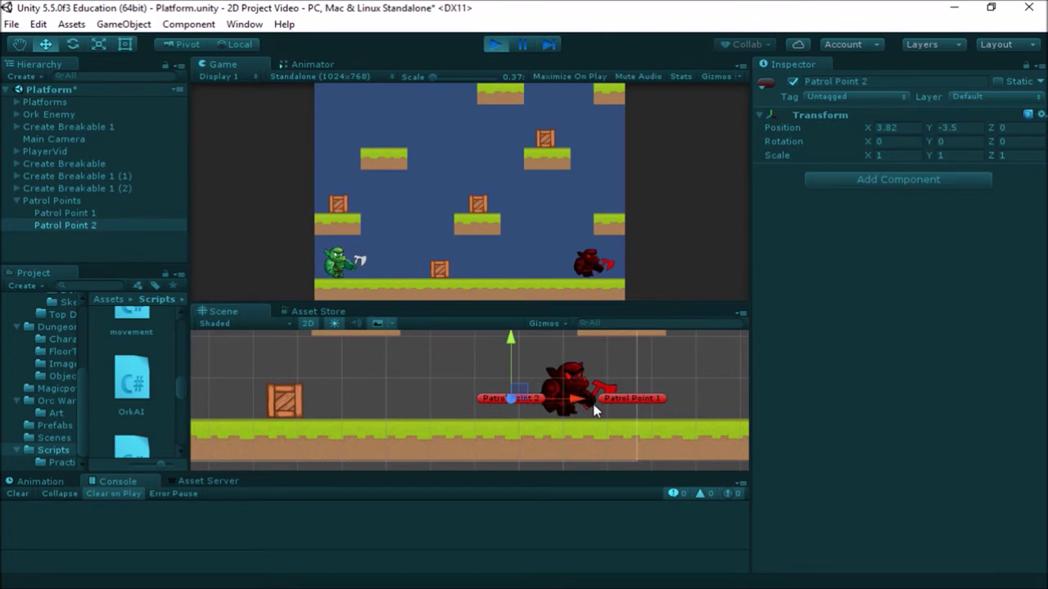
{"action": "left_click_drag", "start_coordinate": [570, 401], "coordinate": [406, 402]}
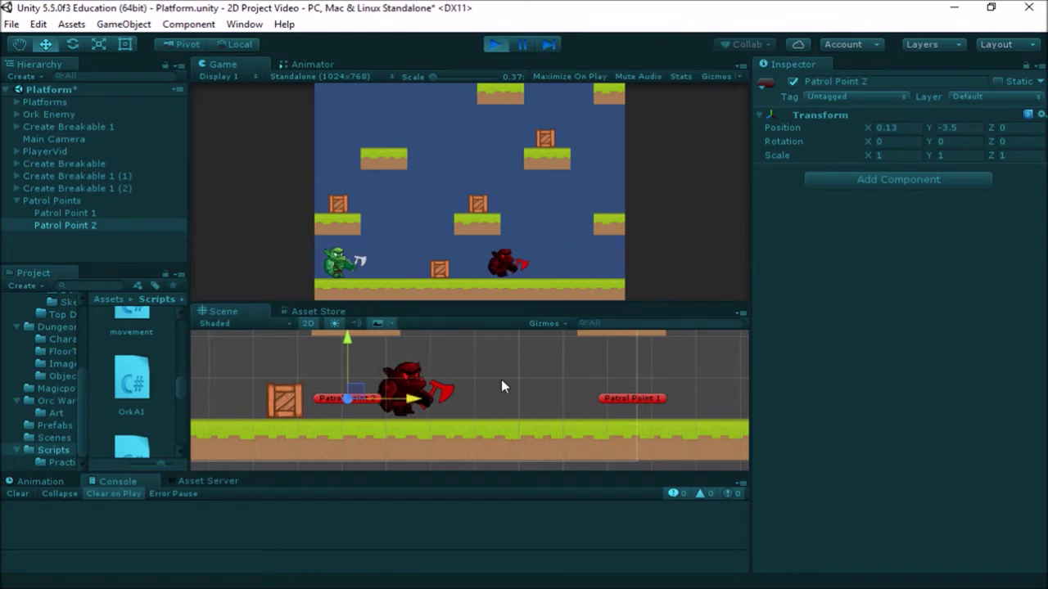
{"action": "left_click", "coordinate": [441, 390]}
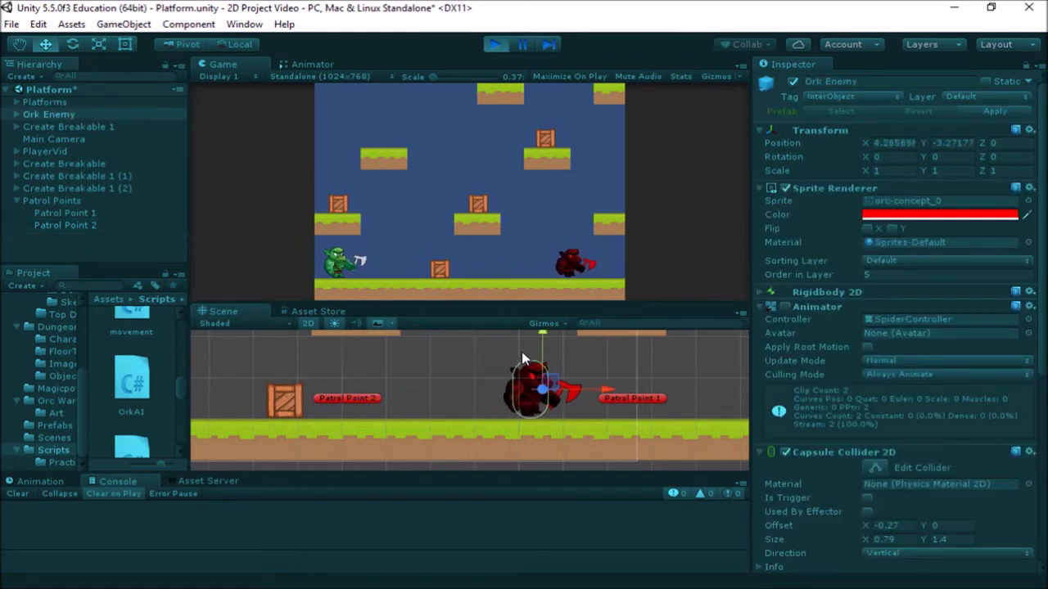
{"action": "left_click", "coordinate": [499, 351]}
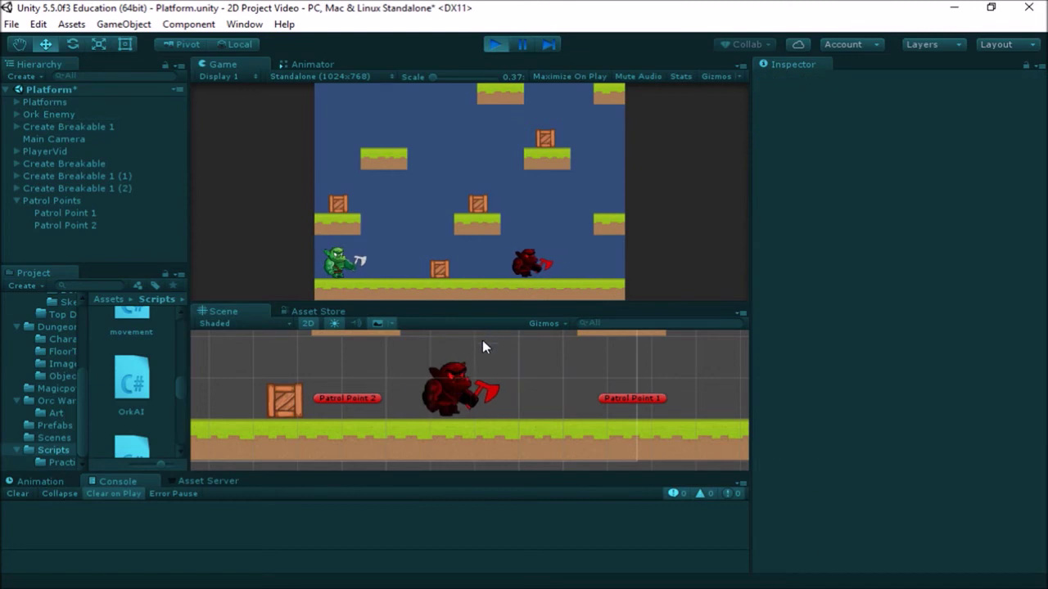
{"action": "left_click", "coordinate": [446, 373]}
{"action": "left_click", "coordinate": [476, 294]}
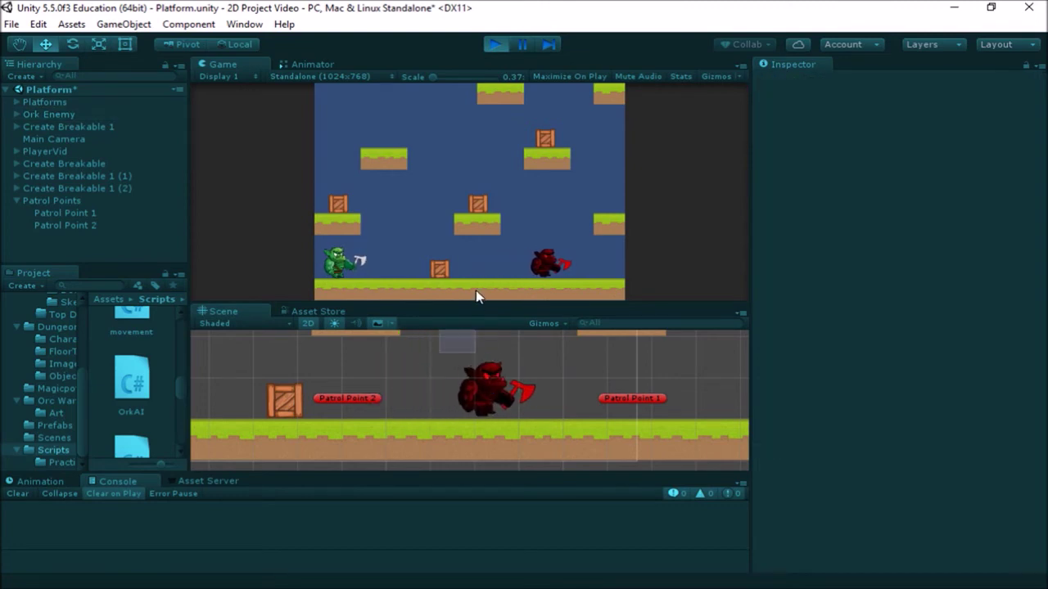
{"action": "left_click", "coordinate": [511, 379]}
{"action": "left_click_drag", "start_coordinate": [537, 369], "coordinate": [485, 236]}
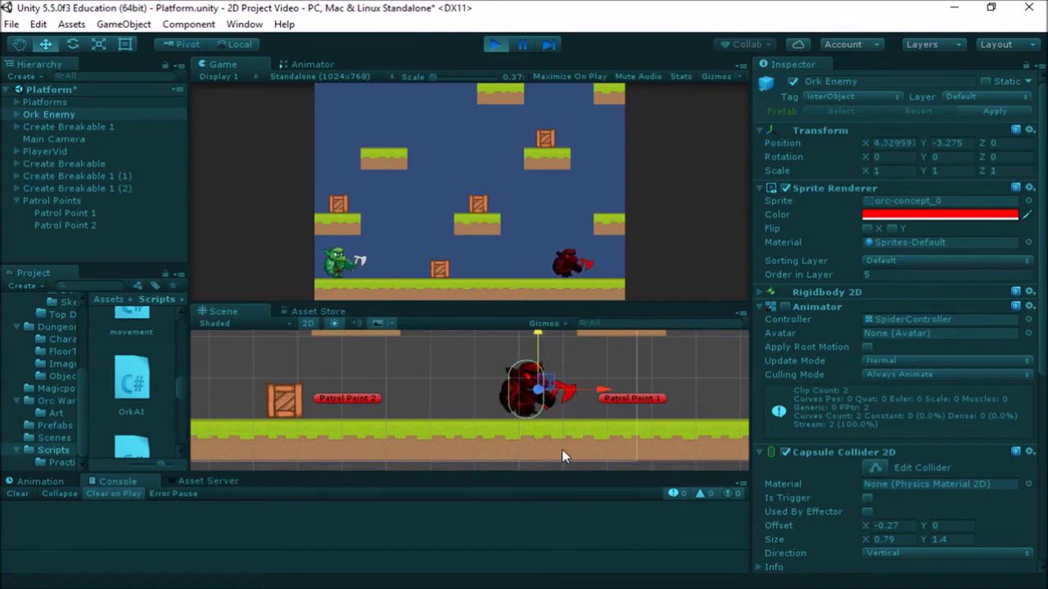
{"action": "left_click", "coordinate": [496, 46]}
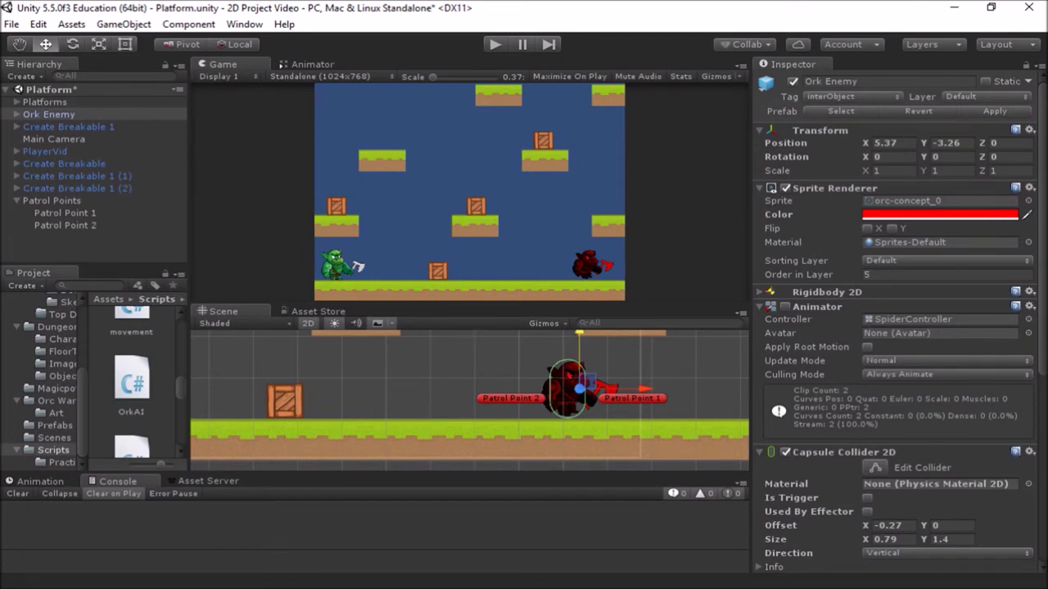
Review the left-side condition and the Vector3.right Translate code in OrkAI's if blocks.
{"action": "type", "text": "1f) {"}
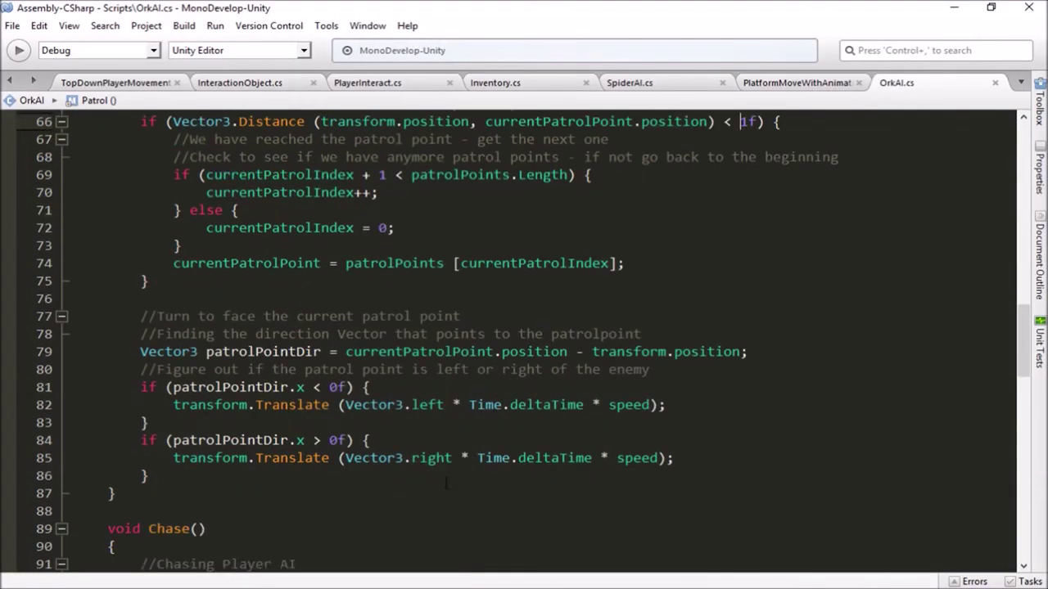
{"action": "scroll", "coordinate": [447, 483], "scroll_direction": "down", "scroll_amount": 1}
{"action": "left_click_drag", "start_coordinate": [270, 332], "coordinate": [354, 332]}
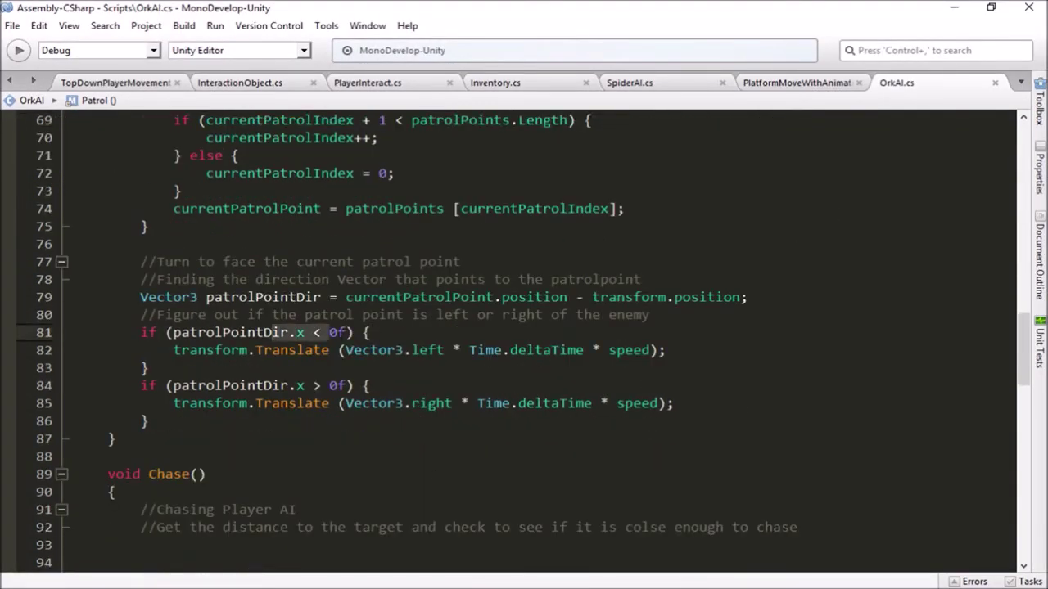
{"action": "mouse_move", "coordinate": [373, 350]}
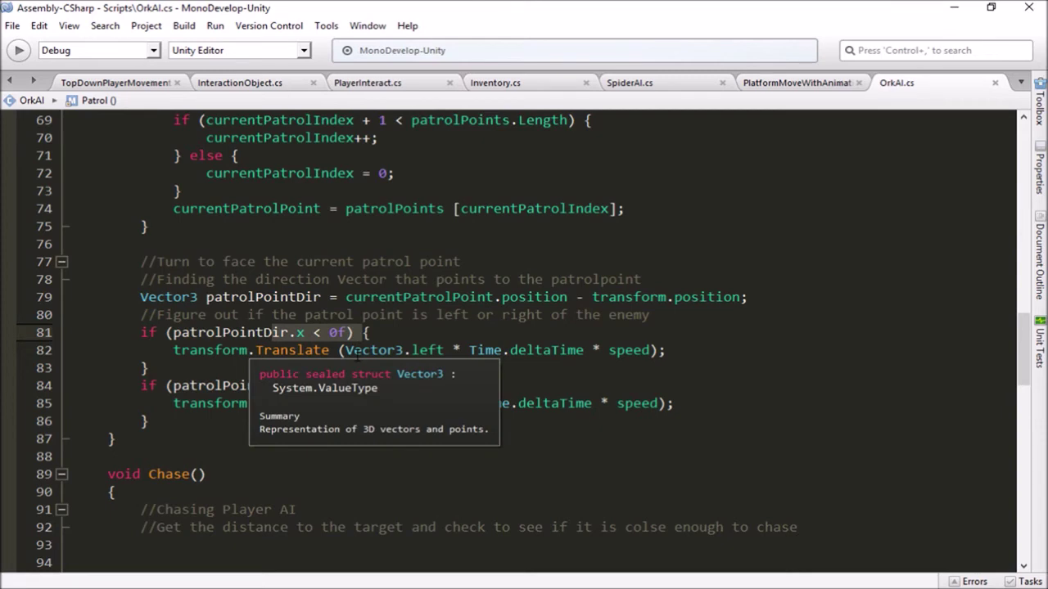
{"action": "left_click_drag", "start_coordinate": [361, 403], "coordinate": [468, 402]}
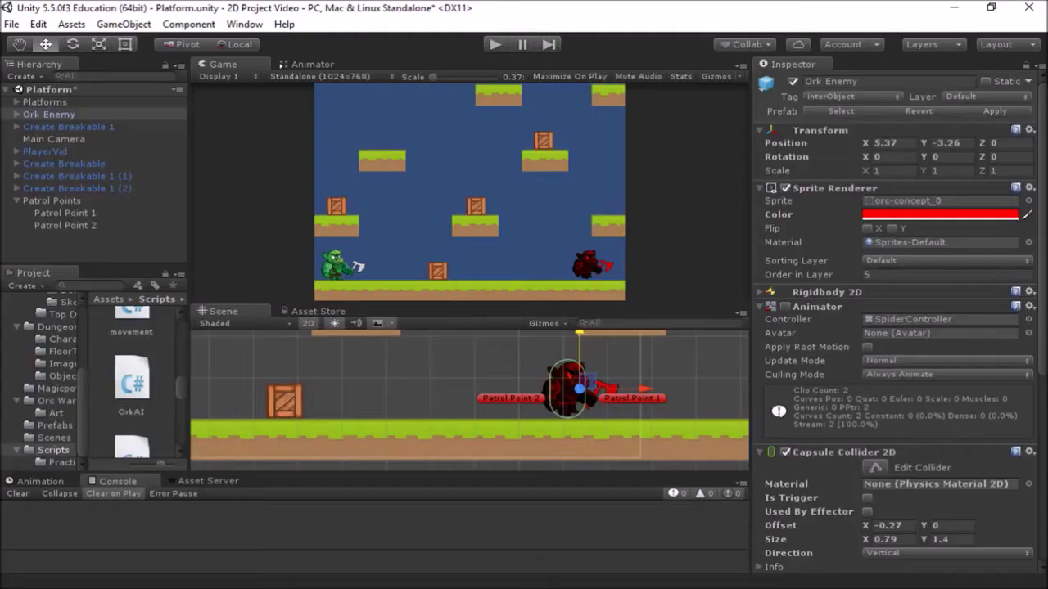
Try the Ork Enemy's Flip X/Y toggles, leave them unchecked, and set Scale X to -1.
{"action": "left_click", "coordinate": [64, 114]}
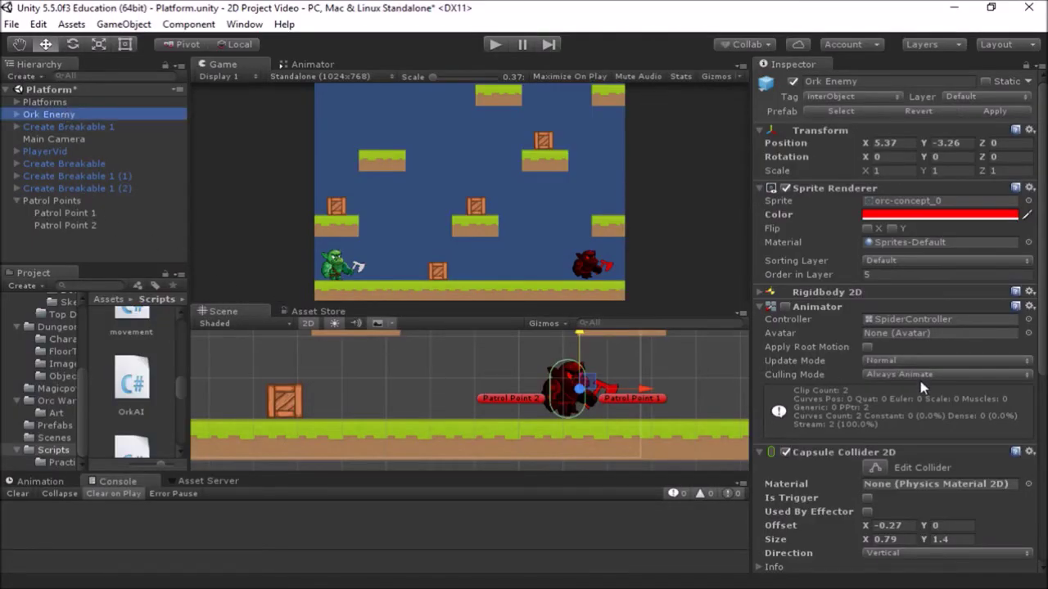
{"action": "left_click", "coordinate": [776, 232]}
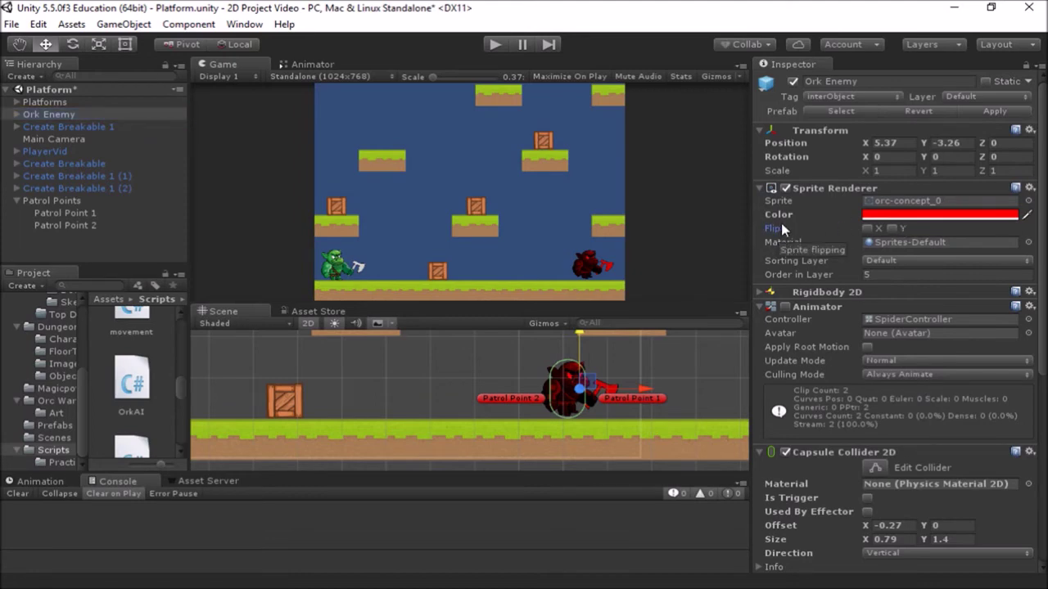
{"action": "left_click", "coordinate": [892, 229]}
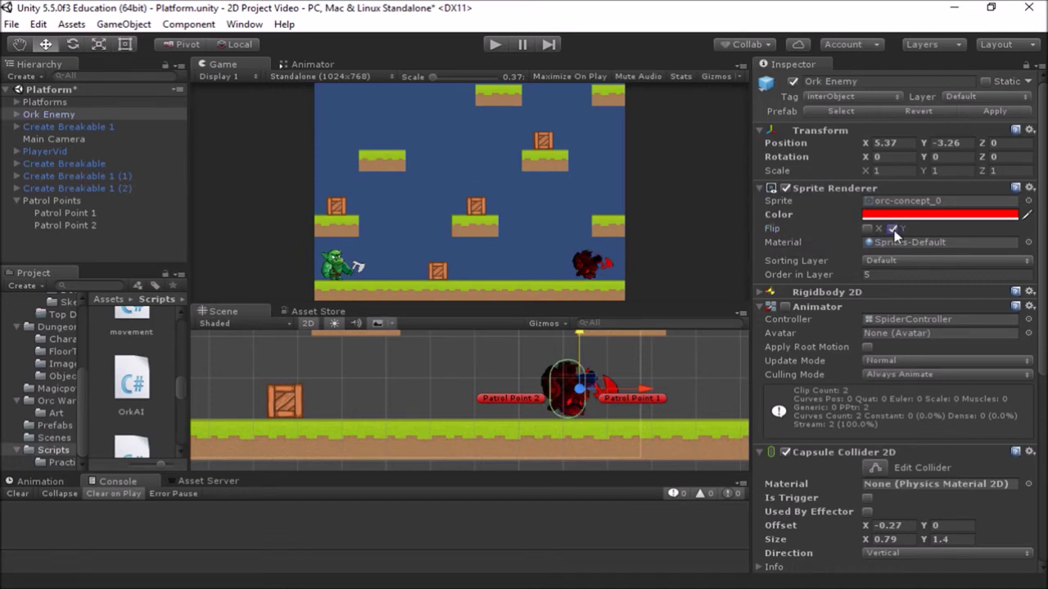
{"action": "left_click", "coordinate": [892, 229]}
{"action": "left_click", "coordinate": [867, 229]}
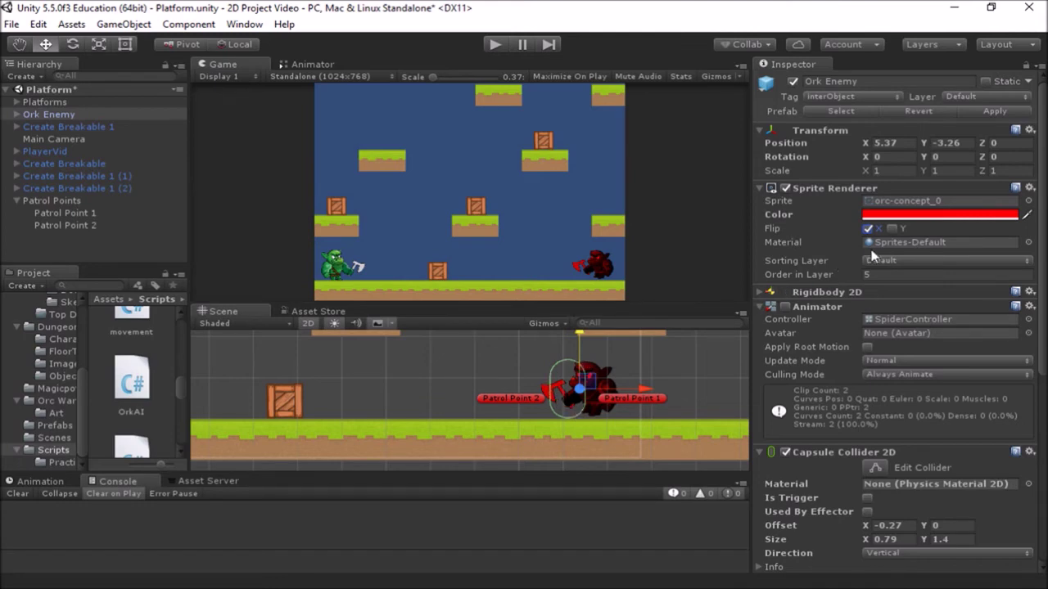
{"action": "left_click", "coordinate": [868, 230]}
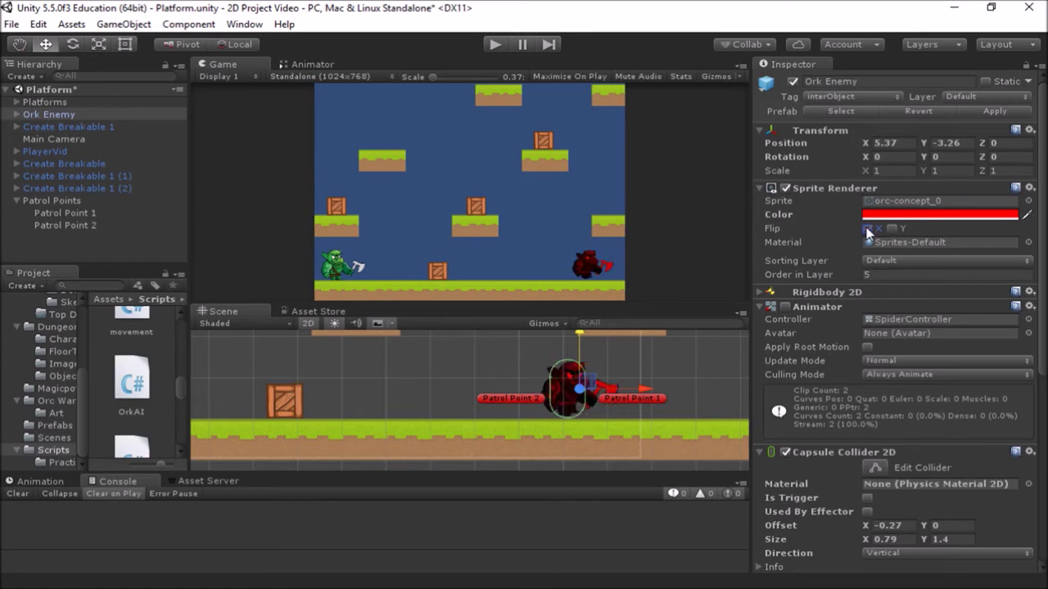
{"action": "left_click", "coordinate": [868, 229]}
{"action": "left_click", "coordinate": [868, 229]}
{"action": "left_click", "coordinate": [876, 170]}
{"action": "type", "text": "-1"}
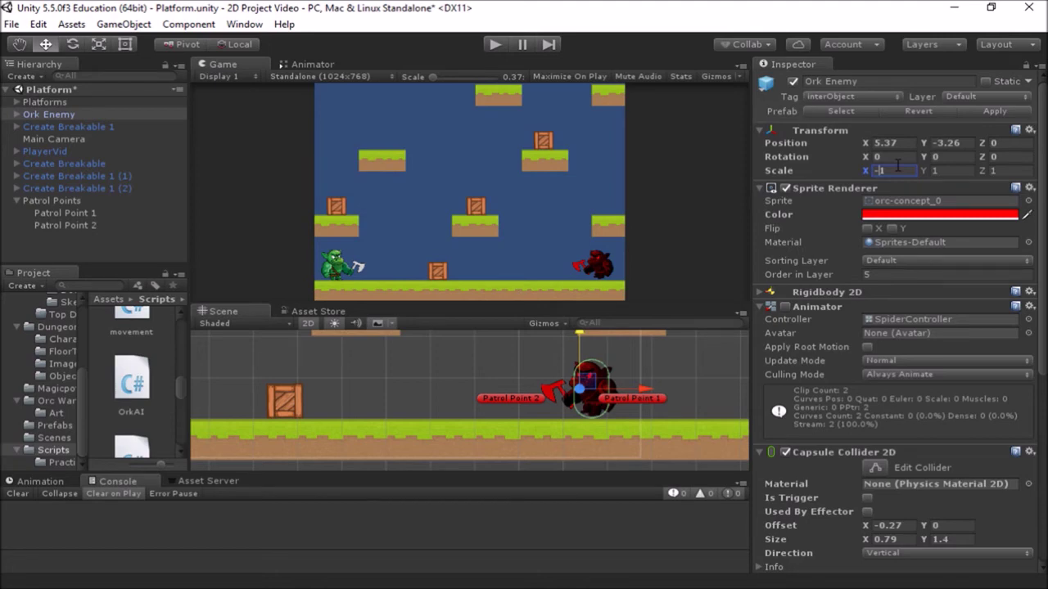
Toggle the Ork Enemy's Scale X between -1 and 1 to compare facing, ending at 1.
{"action": "key", "text": "BackSpace"}
{"action": "type", "text": "-"}
{"action": "key", "text": "BackSpace"}
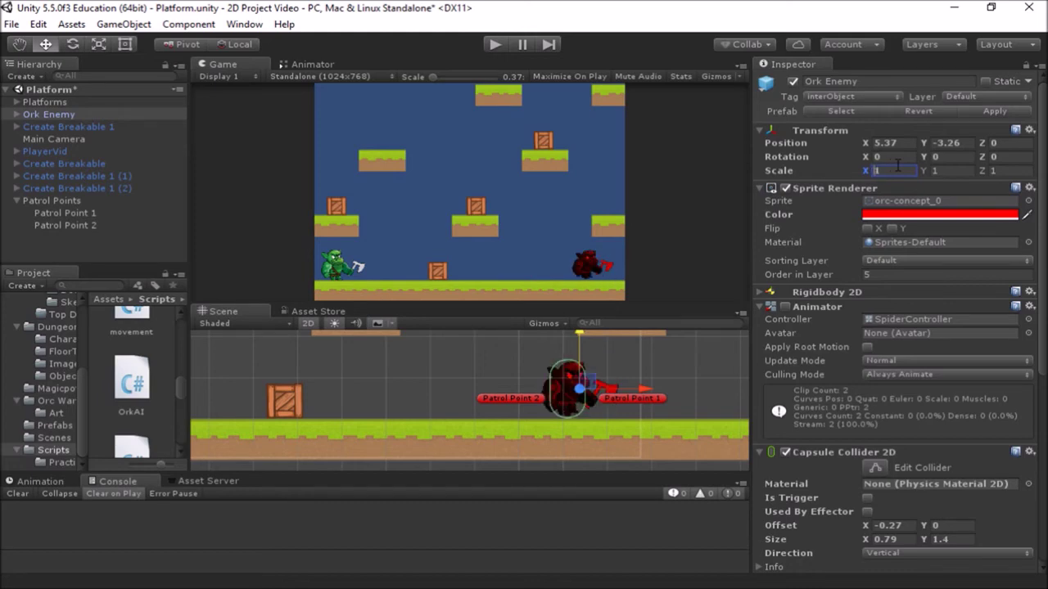
{"action": "type", "text": "-"}
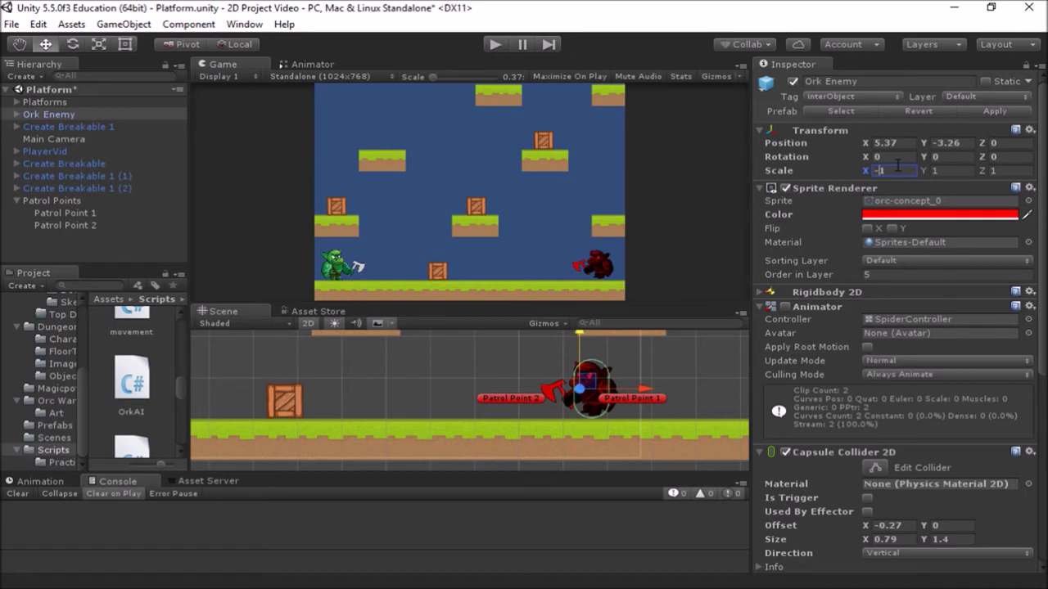
{"action": "key", "text": "BackSpace"}
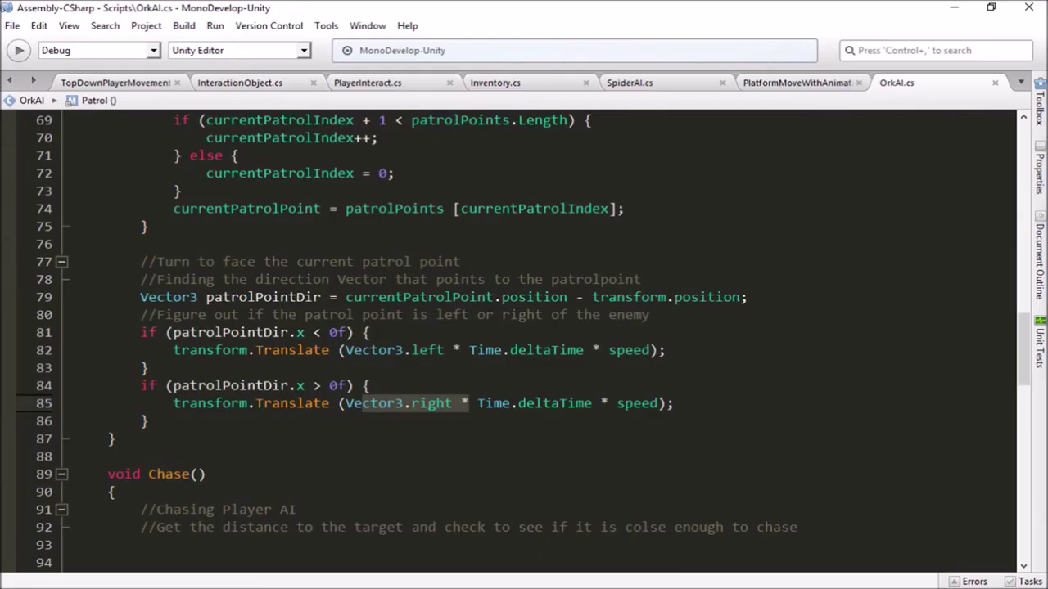
Add a blank line in the leftward branch and declare 'Vector3 newScale;' above the direction check.
{"action": "left_click", "coordinate": [667, 350]}
{"action": "key", "text": "Return"}
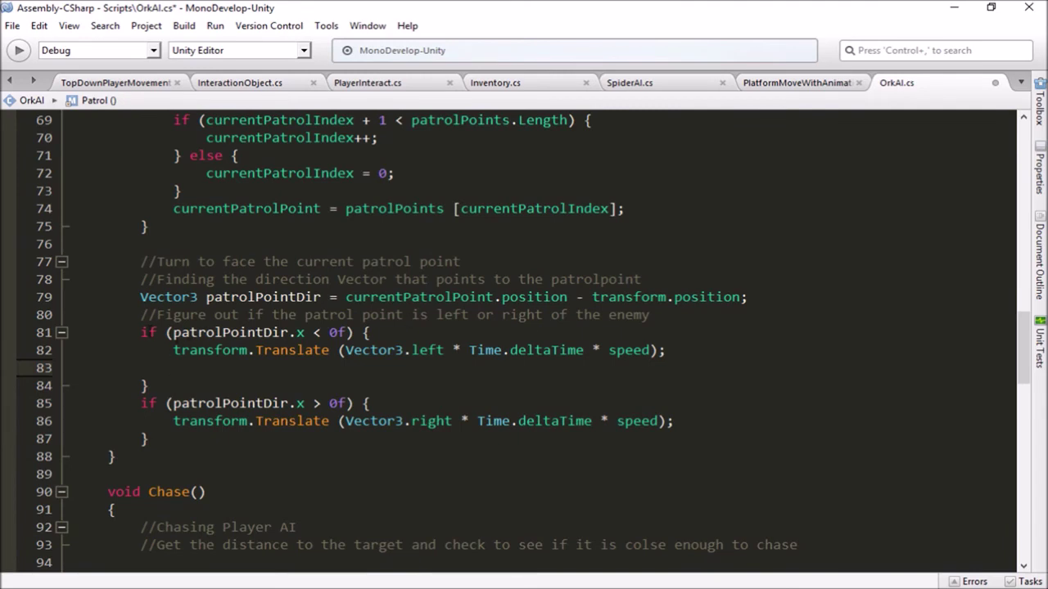
{"action": "left_click", "coordinate": [139, 332]}
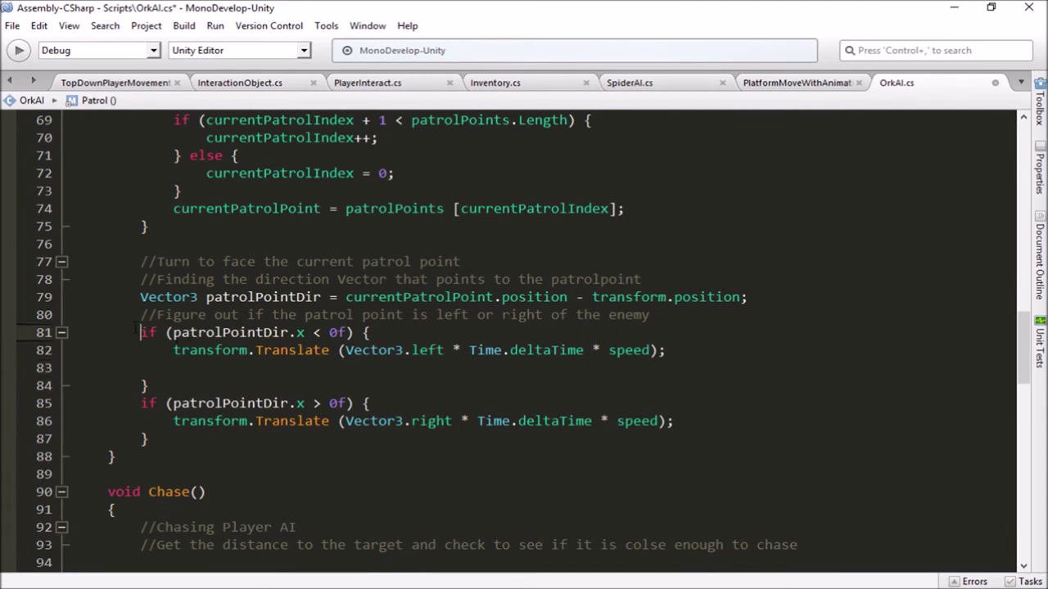
{"action": "key", "text": "Up"}
{"action": "key", "text": "Return"}
{"action": "key", "text": "Up"}
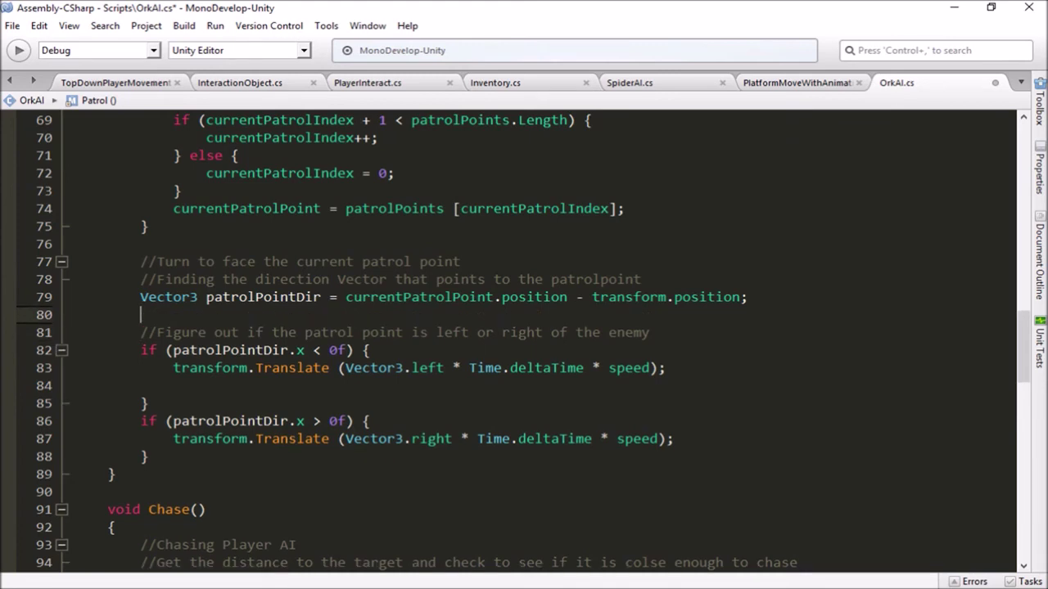
{"action": "type", "text": "Vector"}
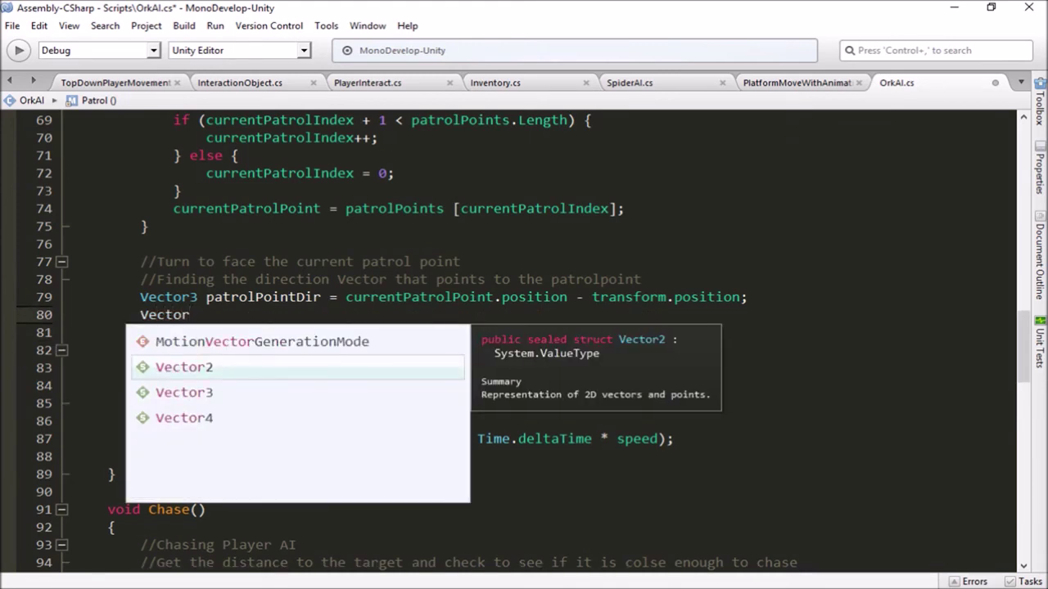
{"action": "key", "text": "Escape"}
{"action": "type", "text": "3 "}
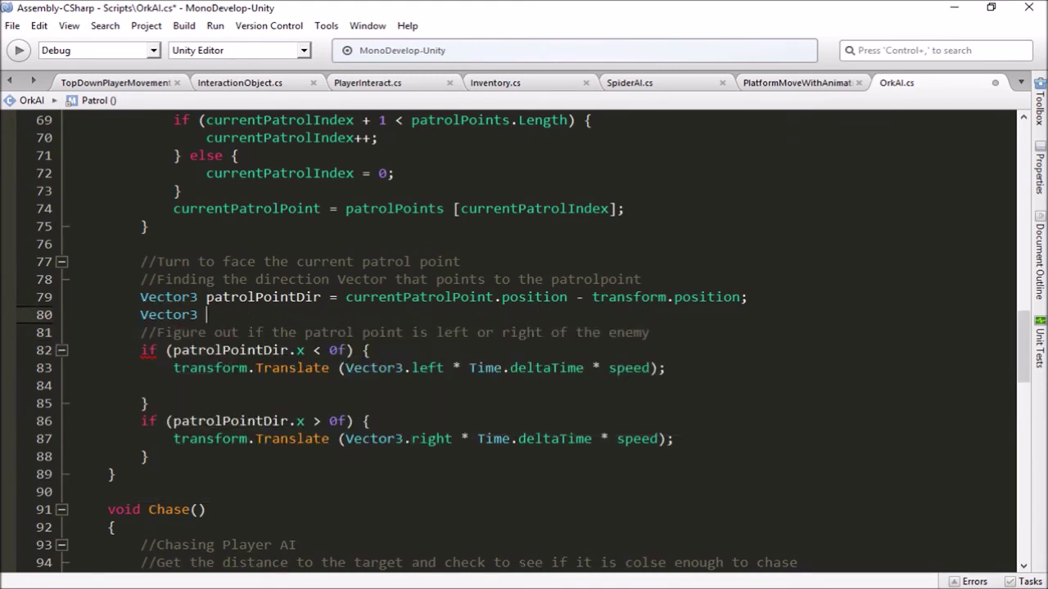
{"action": "type", "text": "new"}
{"action": "type", "text": "Scale;"}
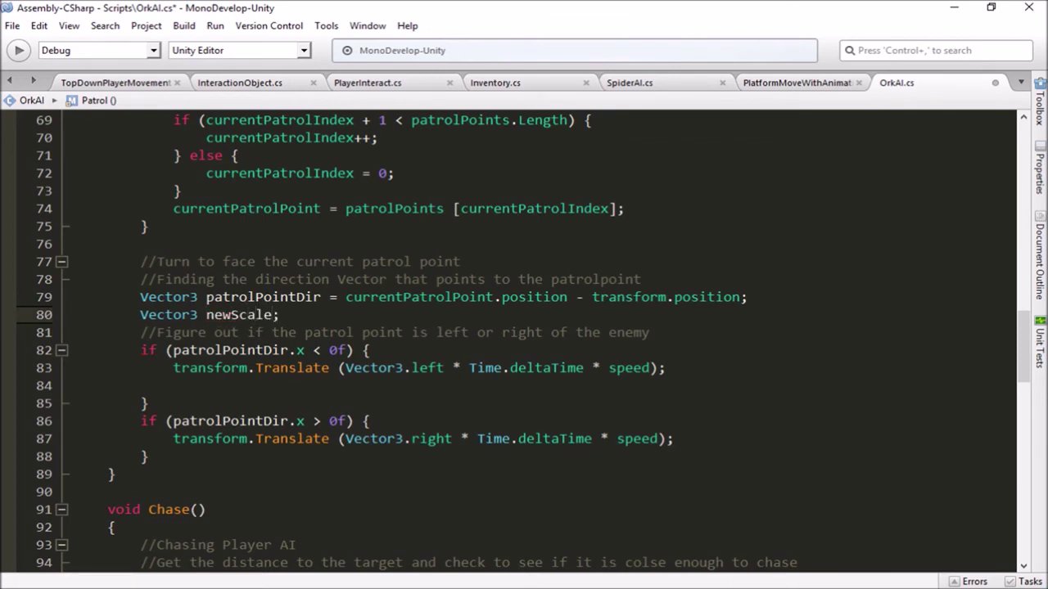
{"action": "key", "text": "Left"}
In the leftward branch, set newScale = new Vector3 (-1, 1, 1).
{"action": "left_click", "coordinate": [214, 385]}
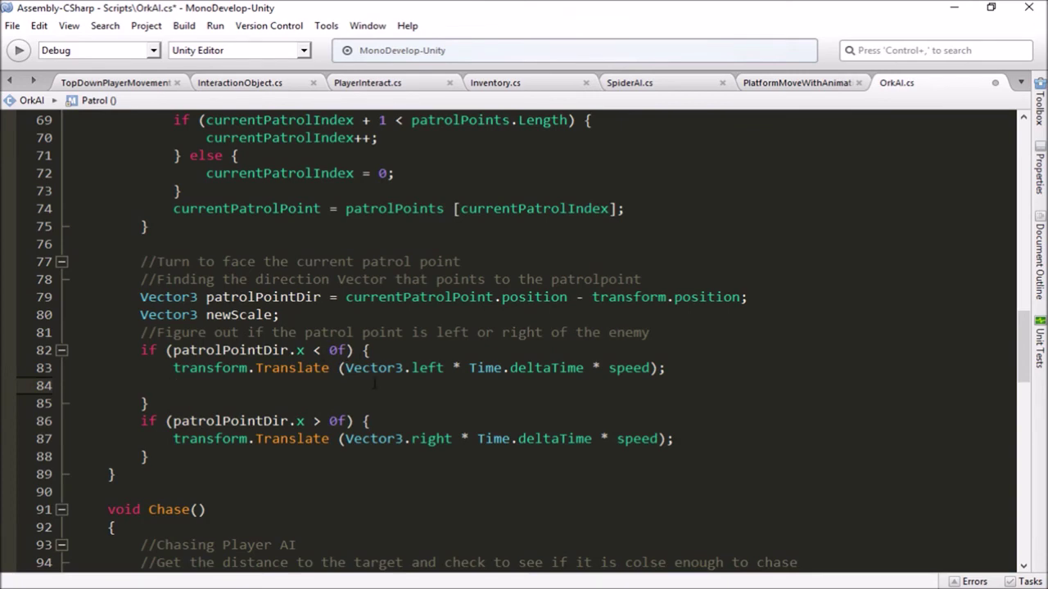
{"action": "type", "text": "new"}
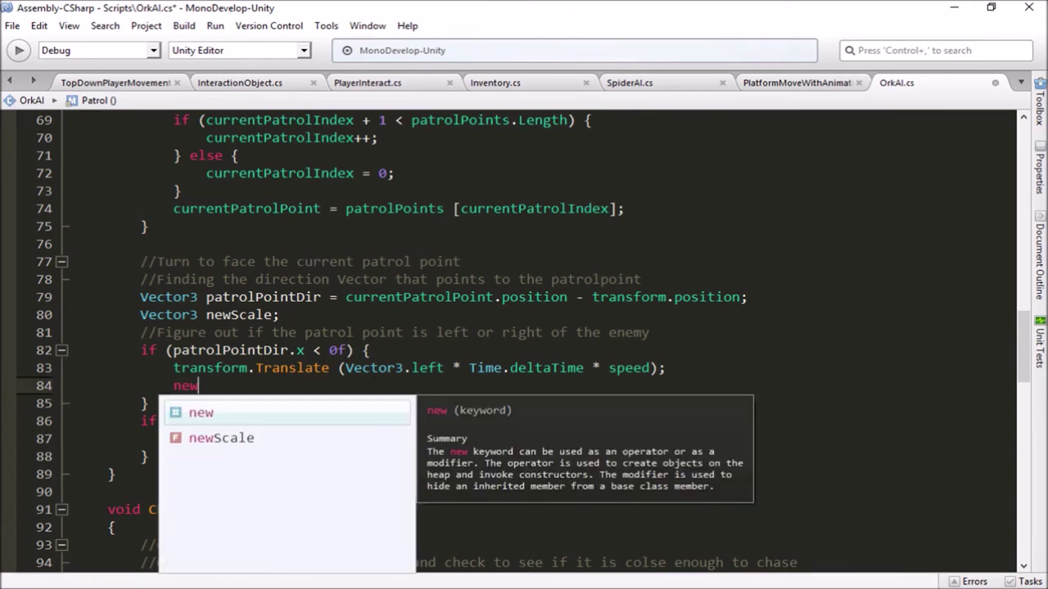
{"action": "type", "text": "S"}
{"action": "key", "text": "Return"}
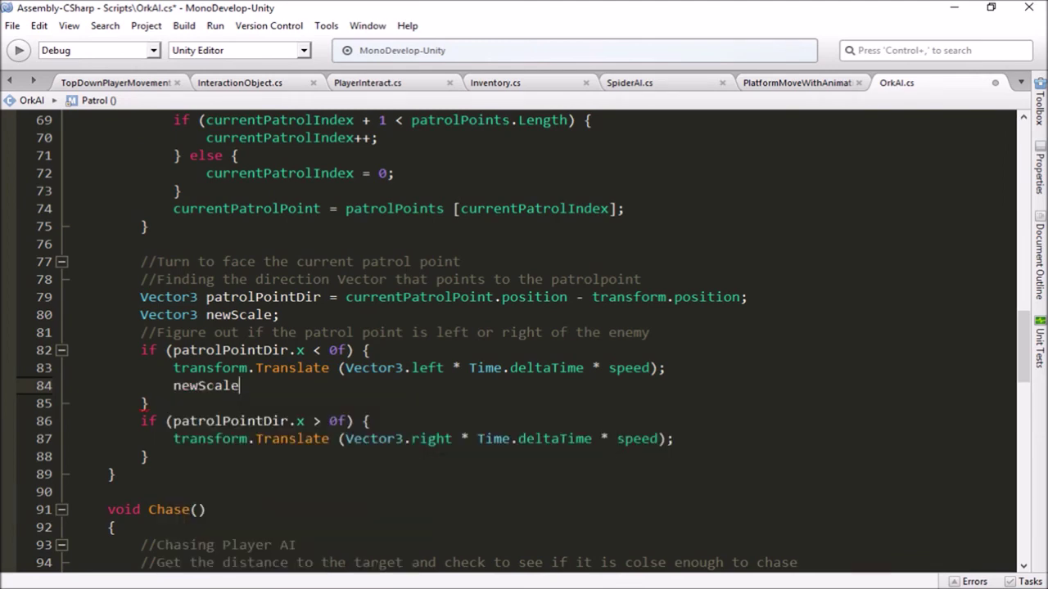
{"action": "type", "text": "= ne"}
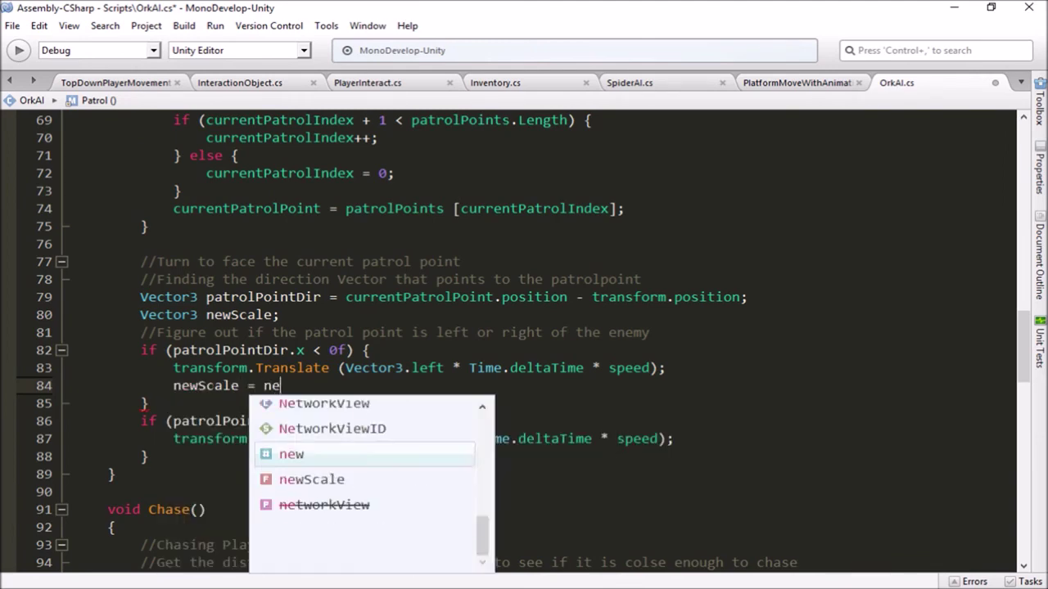
{"action": "type", "text": "w Ve"}
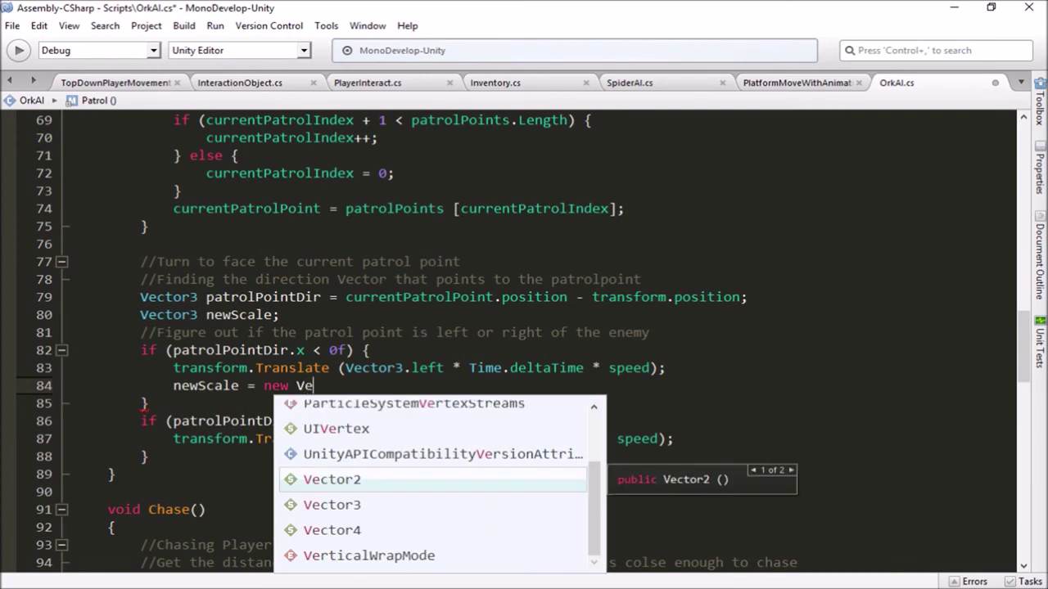
{"action": "type", "text": "co"}
{"action": "key", "text": "BackSpace"}
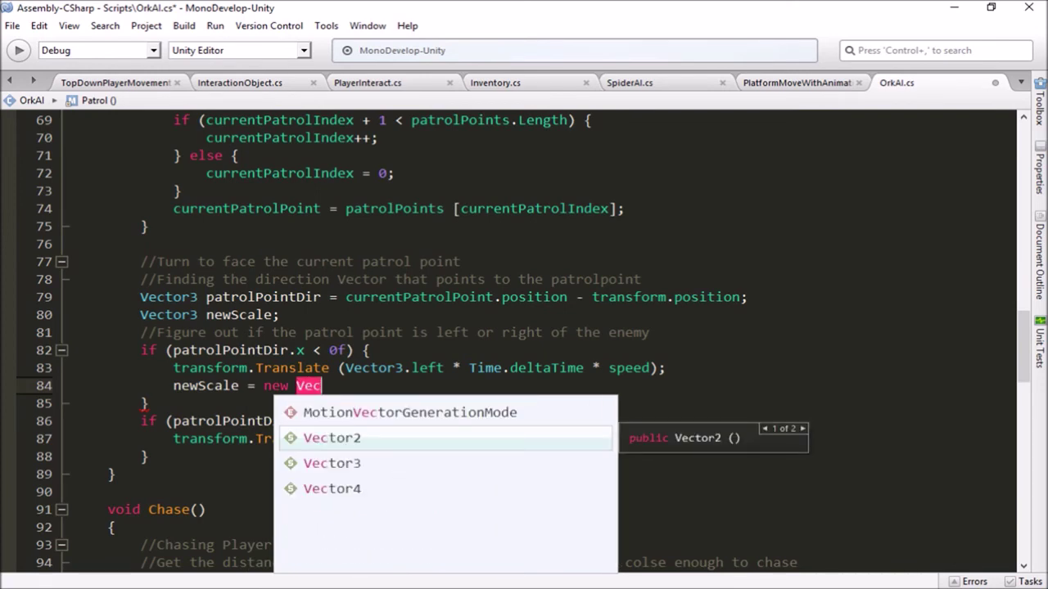
{"action": "key", "text": "Down"}
{"action": "key", "text": "Return"}
{"action": "type", "text": "("}
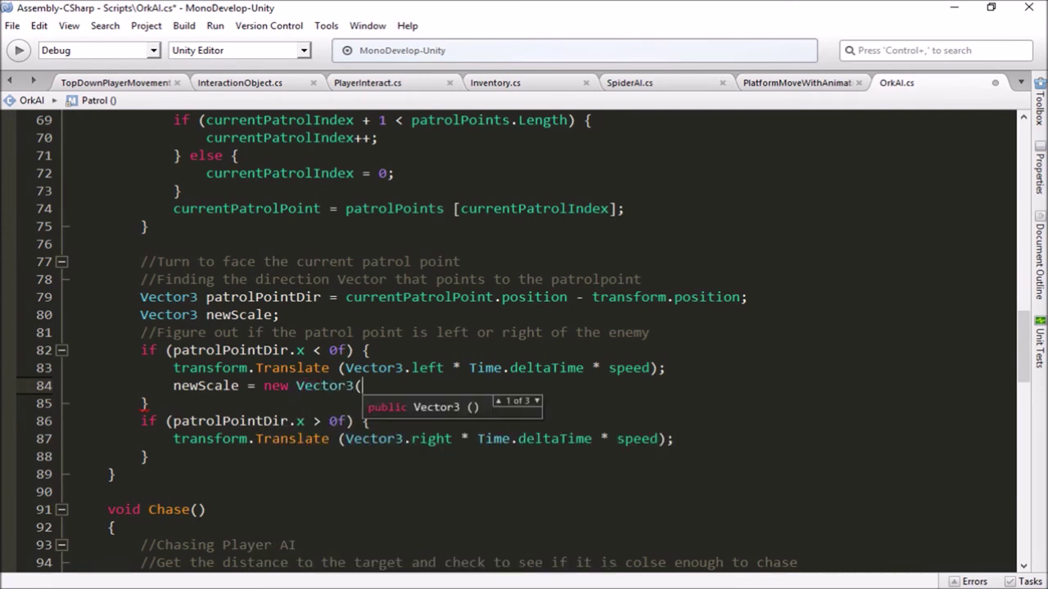
{"action": "type", "text": "-1, "}
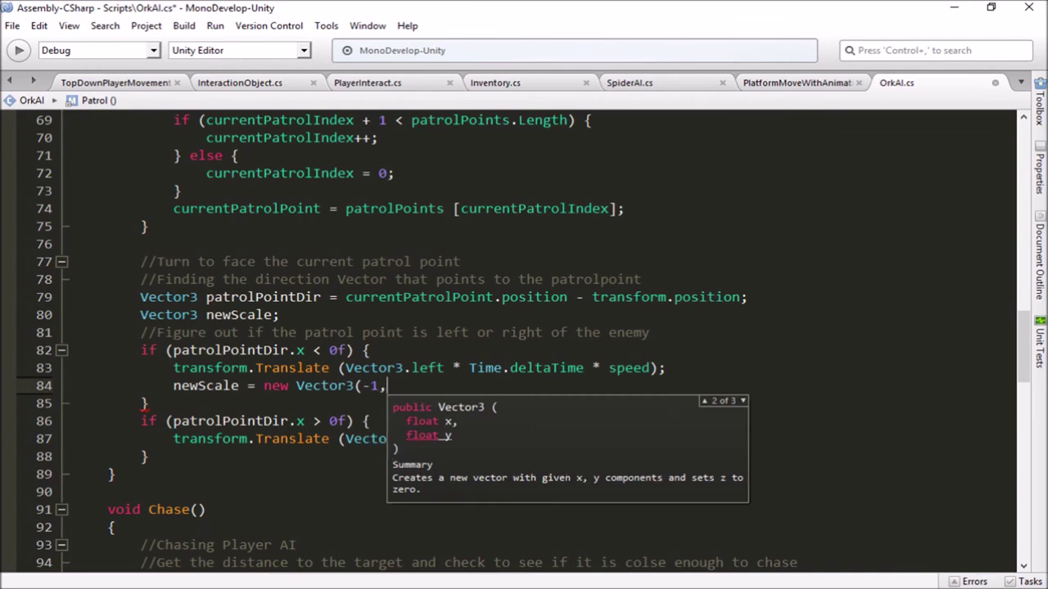
{"action": "type", "text": "1, 1)"}
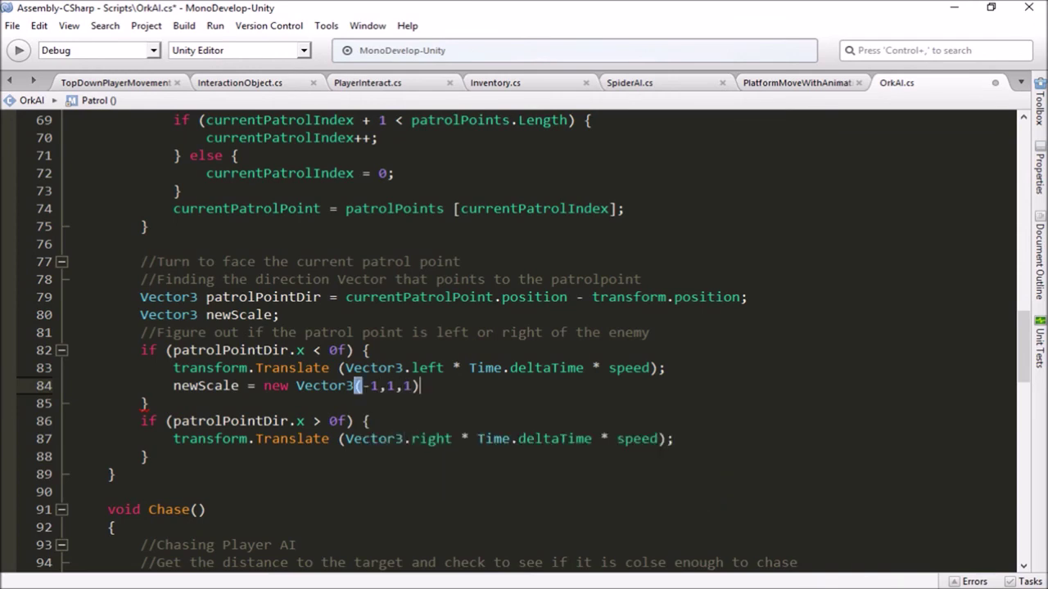
{"action": "type", "text": ";"}
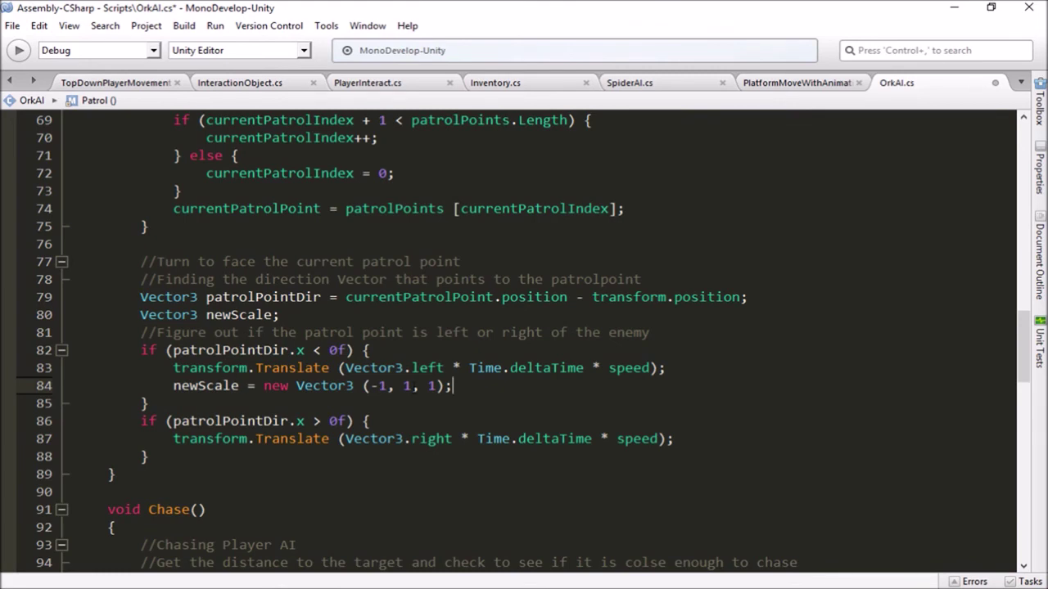
{"action": "key", "text": "Left"}
{"action": "key", "text": "Left"}
{"action": "key", "text": "Left"}
{"action": "key", "text": "Left"}
{"action": "key", "text": "Left"}
{"action": "key", "text": "Left"}
{"action": "key", "text": "shift+Left"}
{"action": "key", "text": "shift+Left"}
{"action": "key", "text": "Right"}
{"action": "left_click", "coordinate": [473, 392]}
{"action": "key", "text": "Return"}
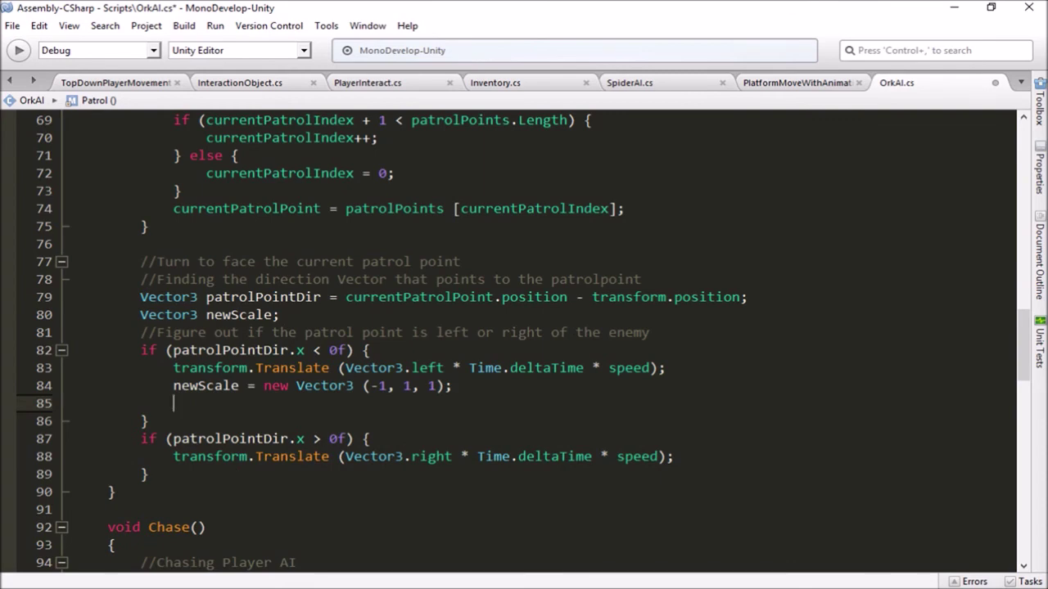
Apply newScale to transform.localScale in the leftward branch.
{"action": "type", "text": "tran"}
{"action": "key", "text": "Return"}
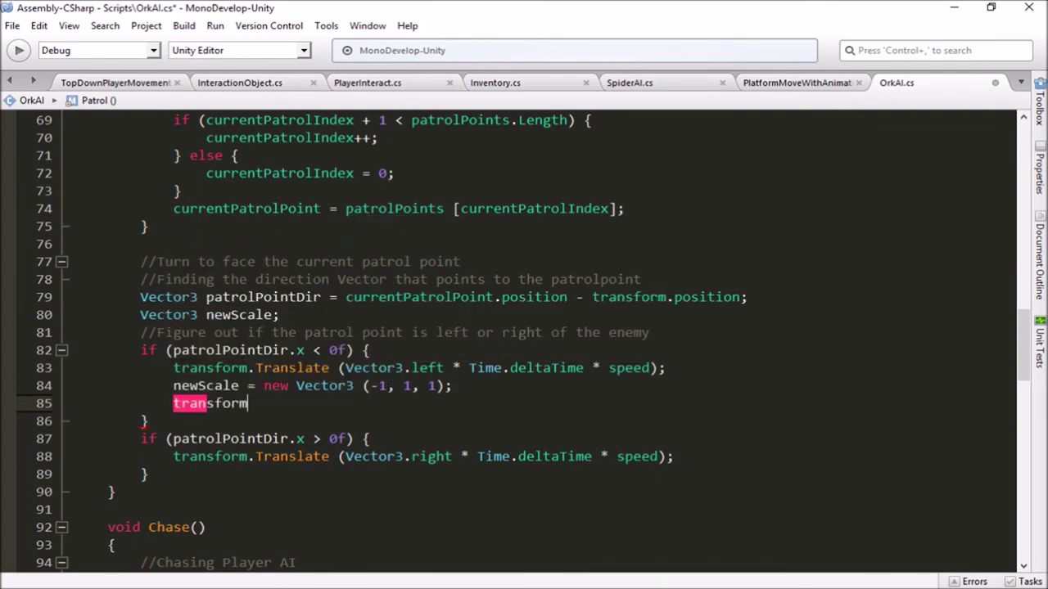
{"action": "type", "text": ".loc"}
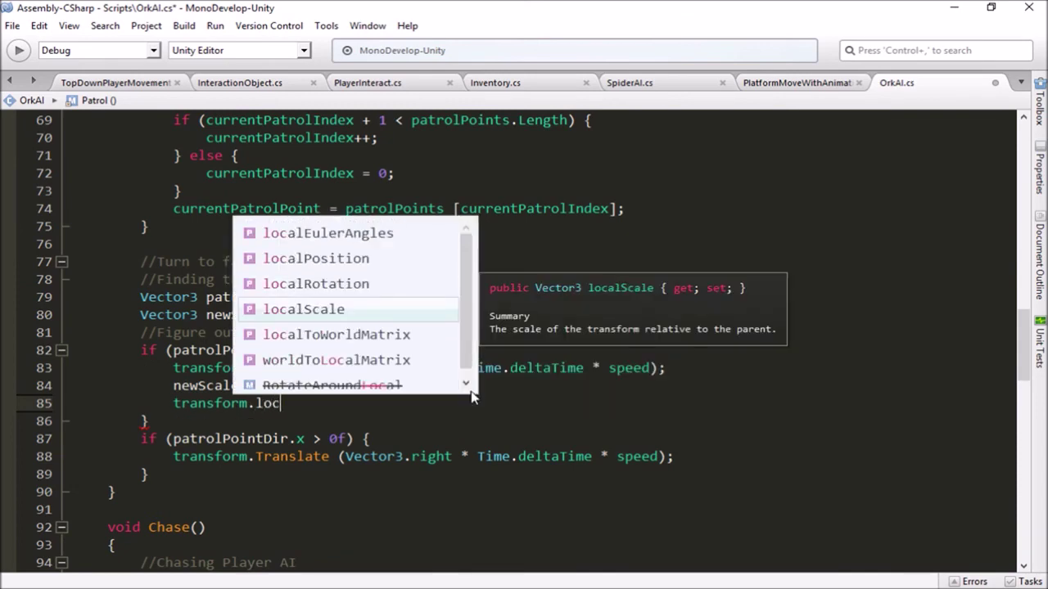
{"action": "key", "text": "Return"}
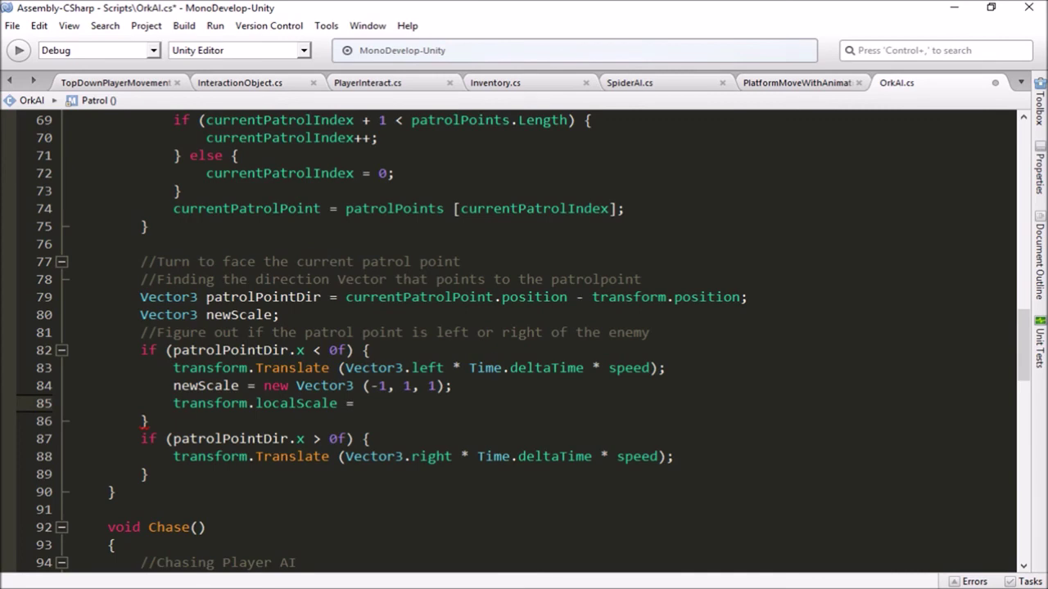
{"action": "type", "text": "newScale"}
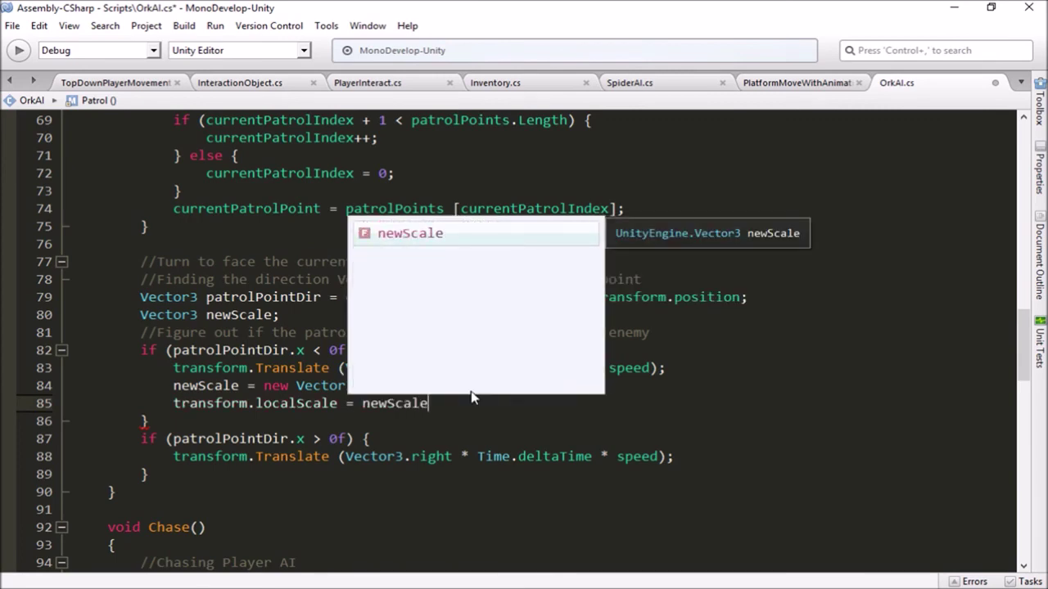
{"action": "type", "text": ";"}
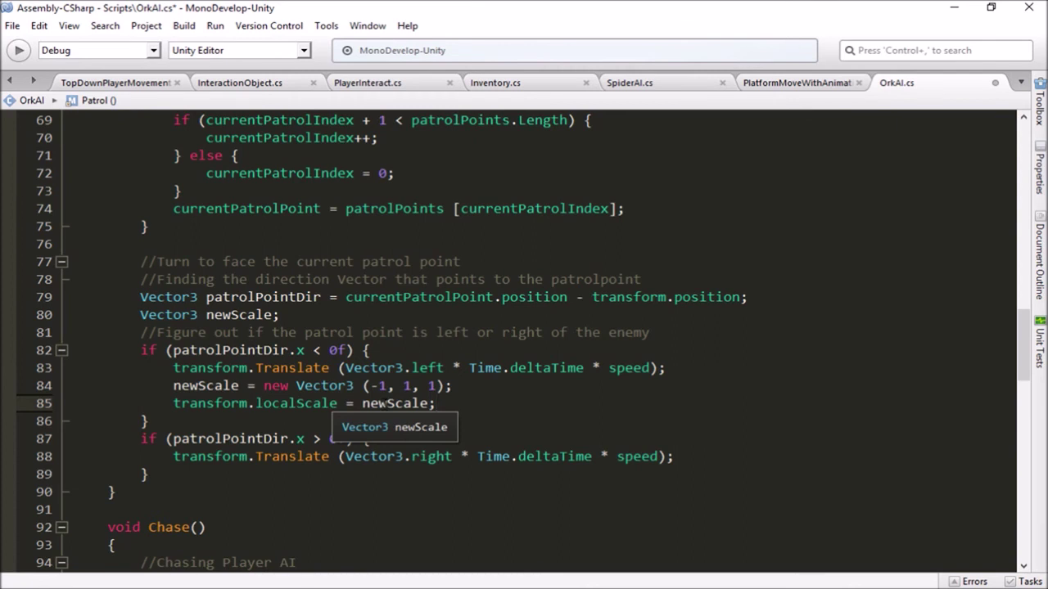
Highlight the -1 x value, then add a blank line after the rightward Translate call.
{"action": "left_click_drag", "start_coordinate": [371, 385], "coordinate": [386, 385]}
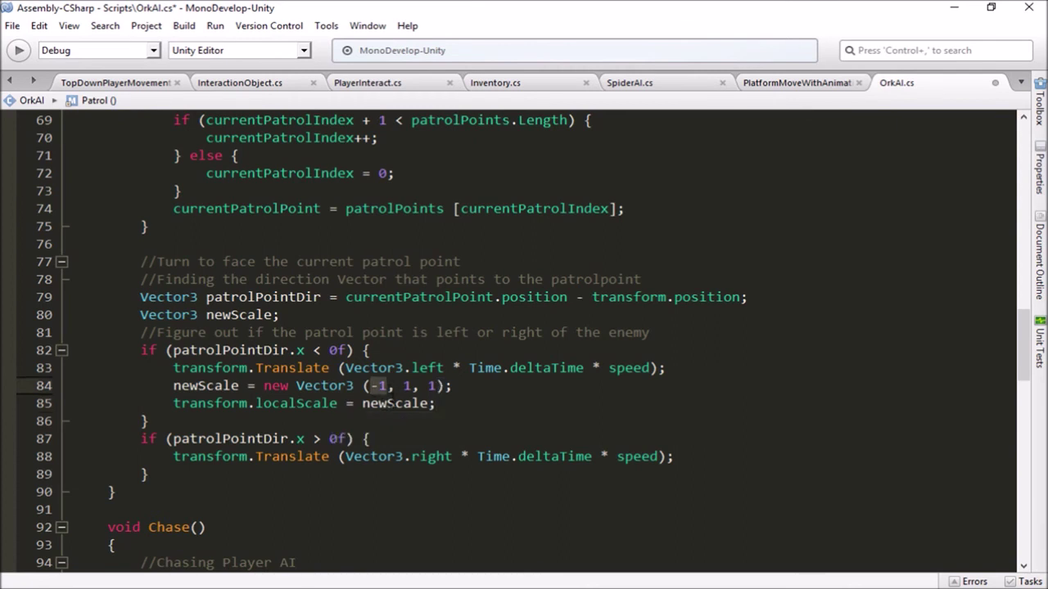
{"action": "key", "text": "Down"}
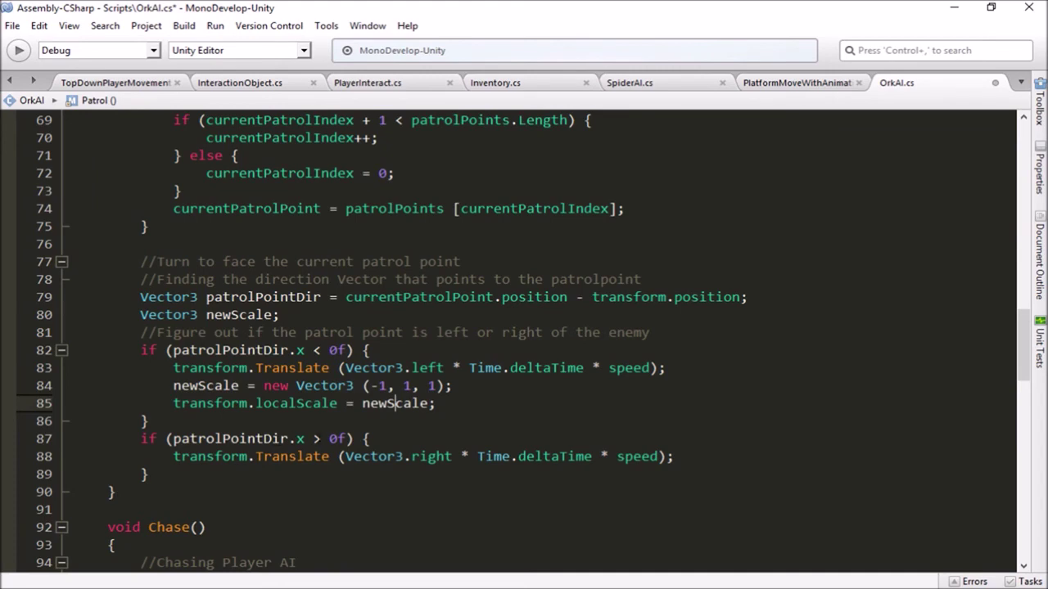
{"action": "left_click", "coordinate": [686, 457]}
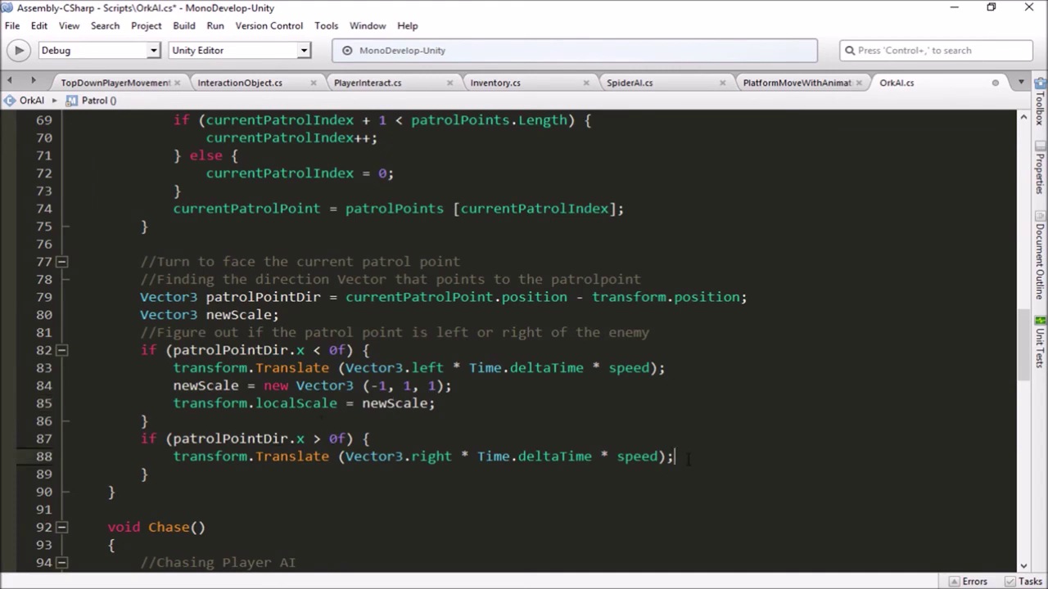
{"action": "key", "text": "Return"}
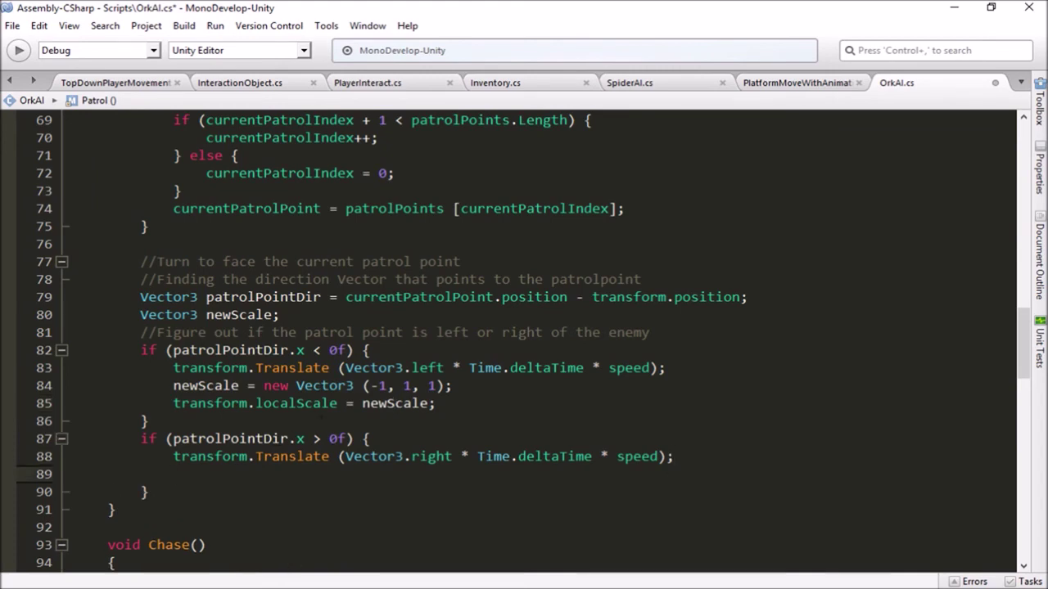
Copy both newScale lines into the rightward branch, changing the x value to 1.
{"action": "mouse_move", "coordinate": [173, 386]}
{"action": "left_mouse_down"}
{"action": "mouse_move", "coordinate": [452, 385]}
{"action": "mouse_move", "coordinate": [452, 399]}
{"action": "left_mouse_up"}
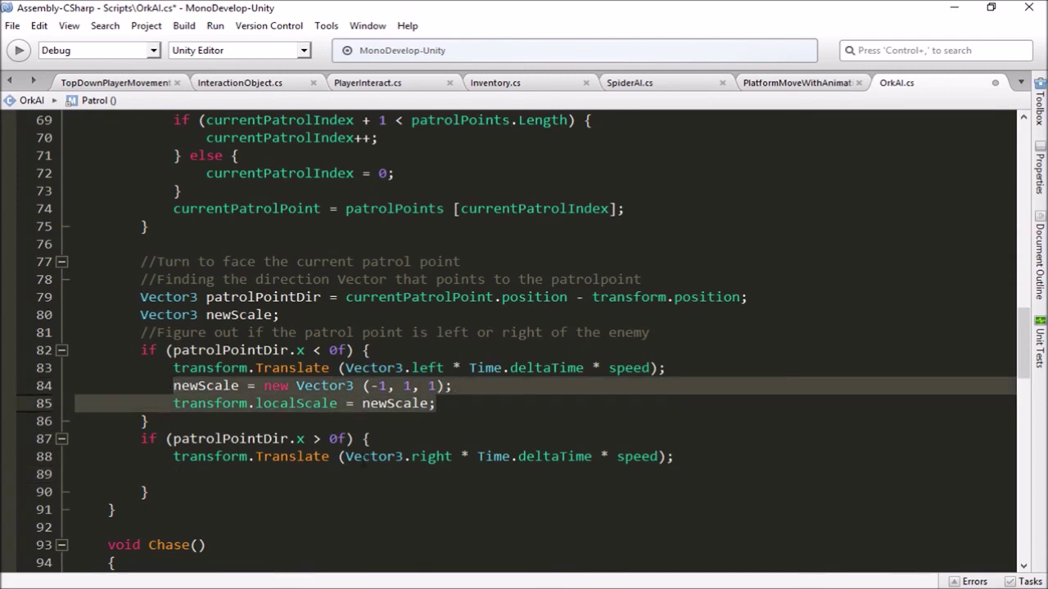
{"action": "key", "text": "ctrl+c"}
{"action": "left_click", "coordinate": [285, 474]}
{"action": "key", "text": "ctrl+v"}
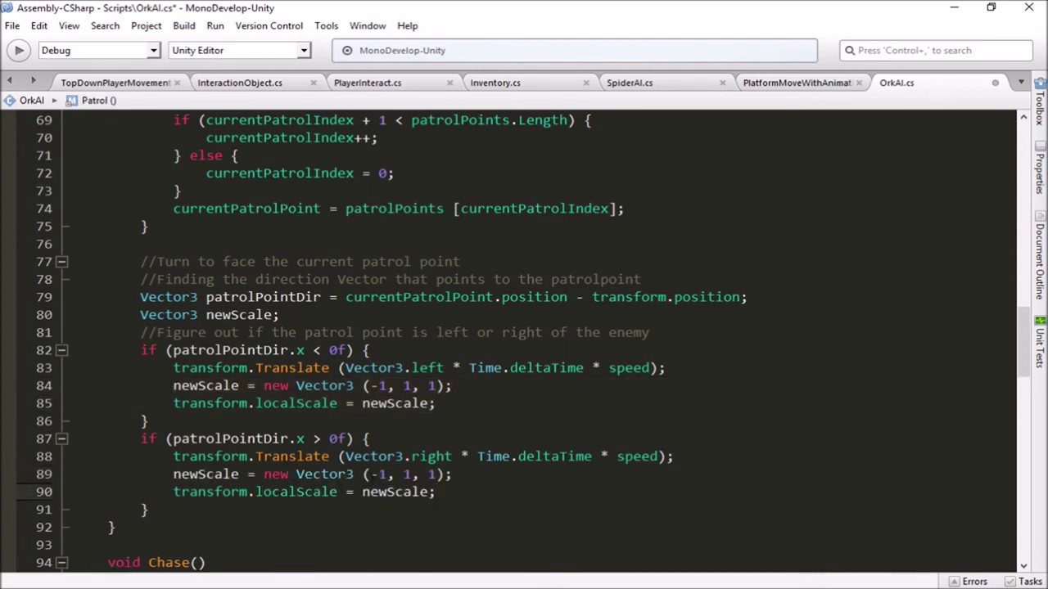
{"action": "left_click", "coordinate": [382, 474]}
{"action": "key", "text": "BackSpace"}
{"action": "key", "text": "BackSpace"}
{"action": "type", "text": "1"}
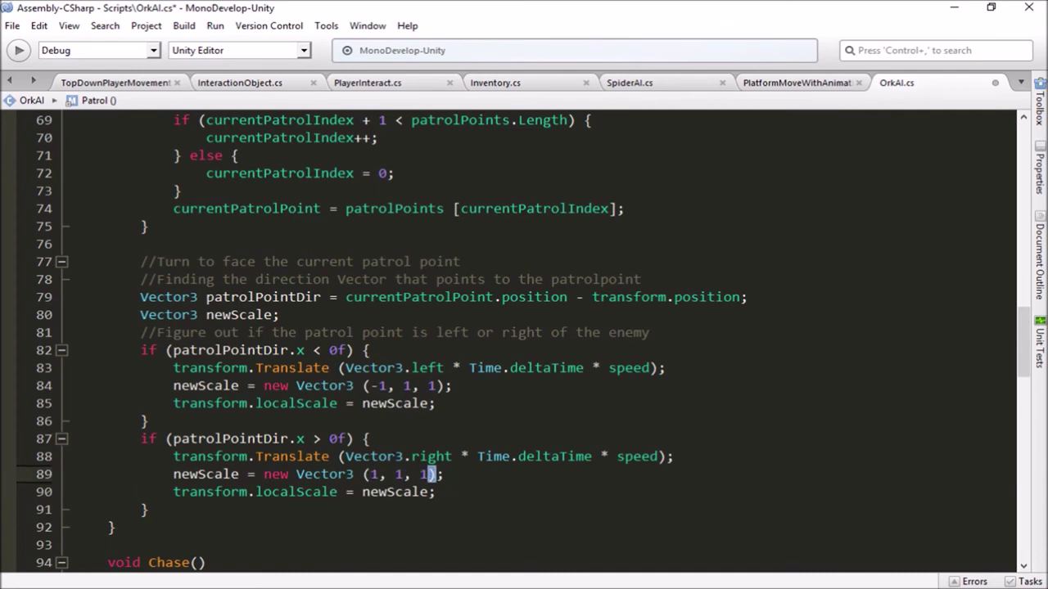
{"action": "left_click", "coordinate": [457, 491]}
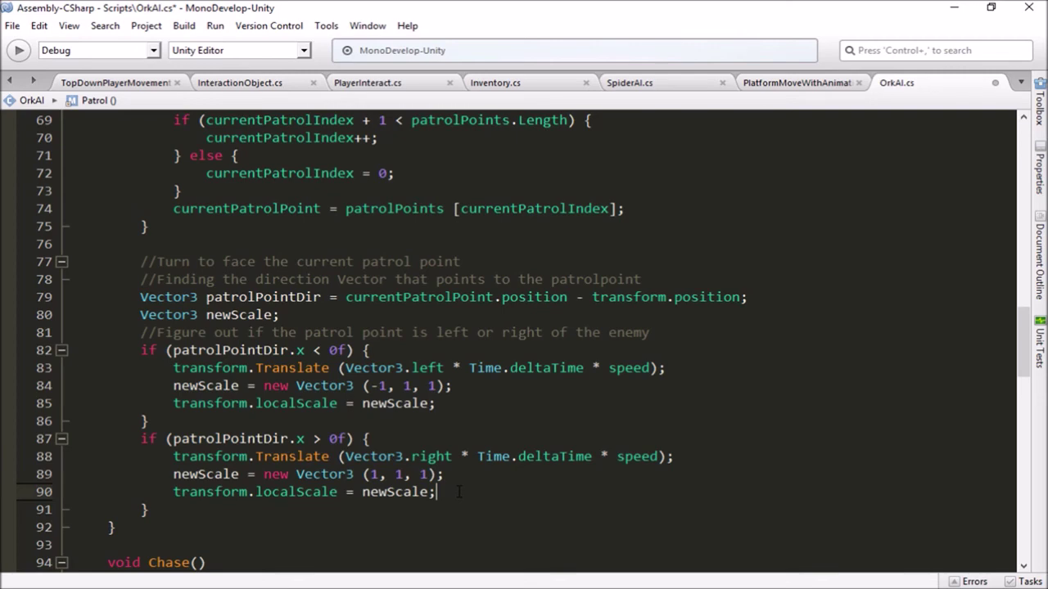
Compare the -1 and 1 scale values, save OrkAI.cs, and return to Unity.
{"action": "double_click", "coordinate": [378, 385]}
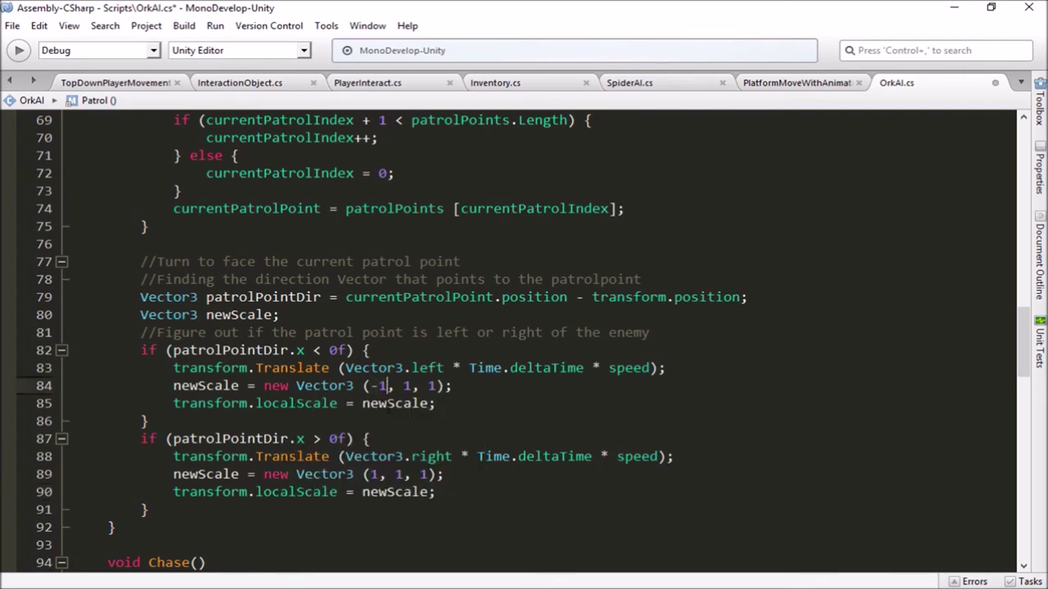
{"action": "left_click", "coordinate": [367, 475]}
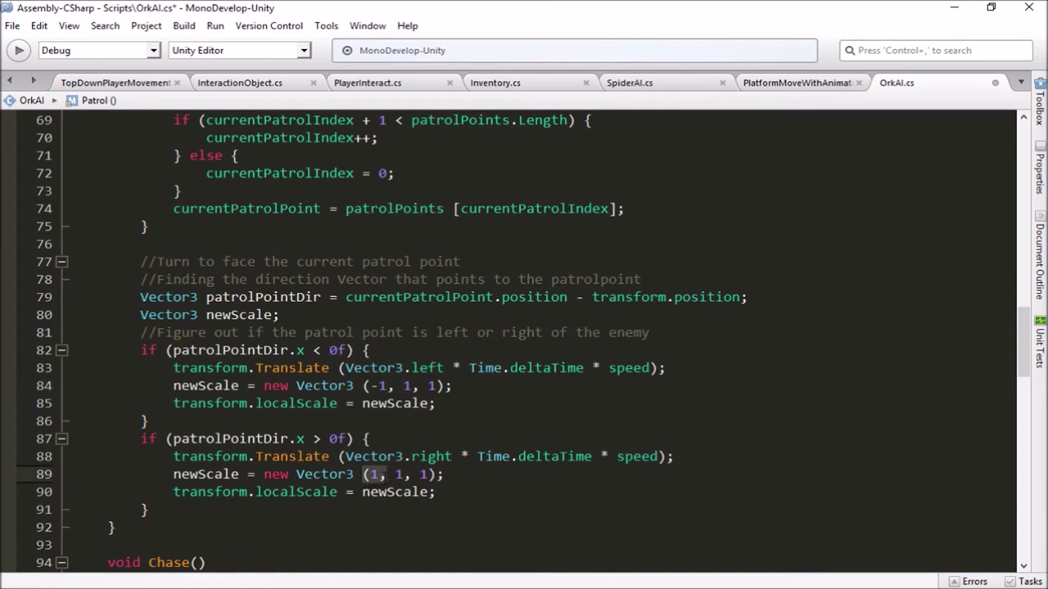
{"action": "left_click", "coordinate": [390, 475]}
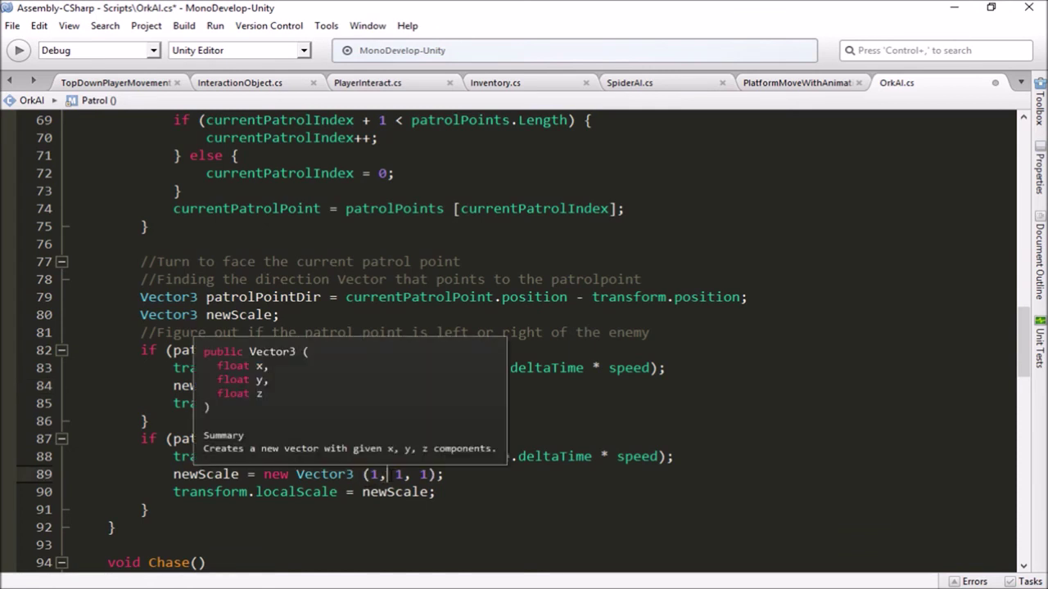
{"action": "left_click", "coordinate": [478, 496]}
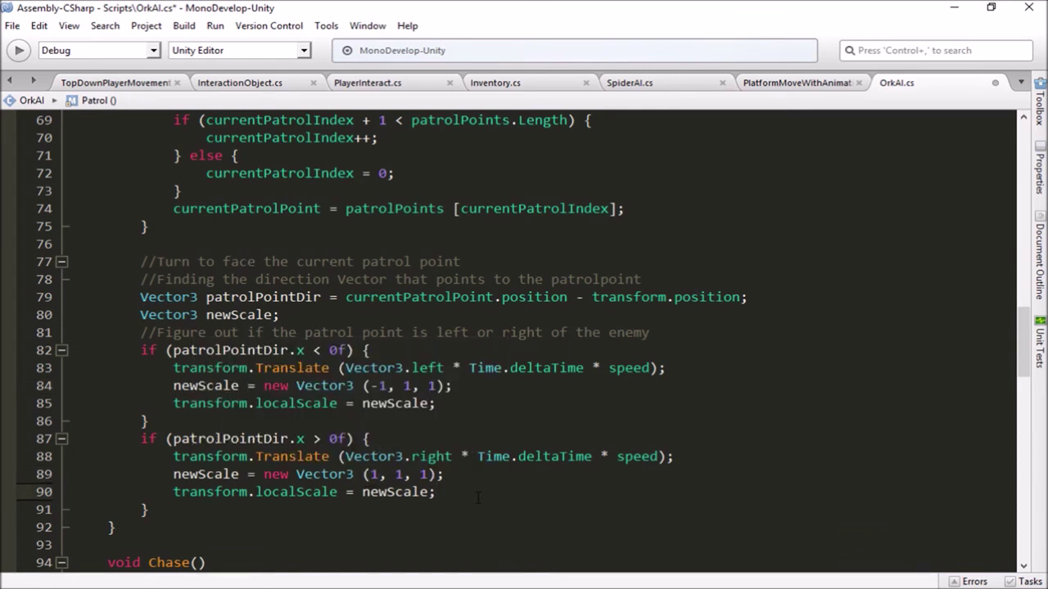
{"action": "key", "text": "ctrl+s"}
{"action": "key", "text": "alt+Tab"}
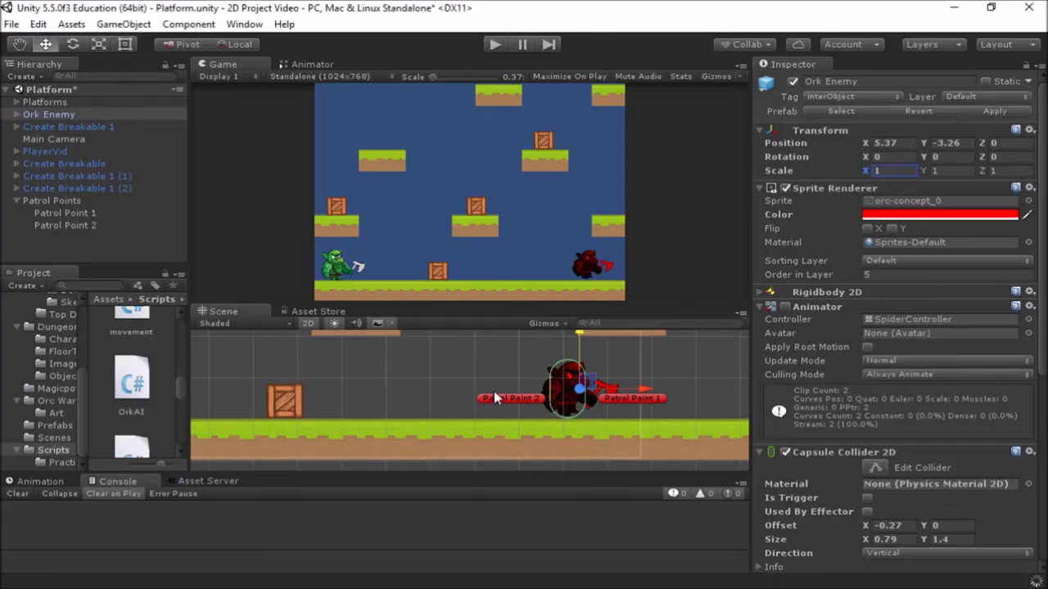
{"action": "left_click", "coordinate": [492, 47]}
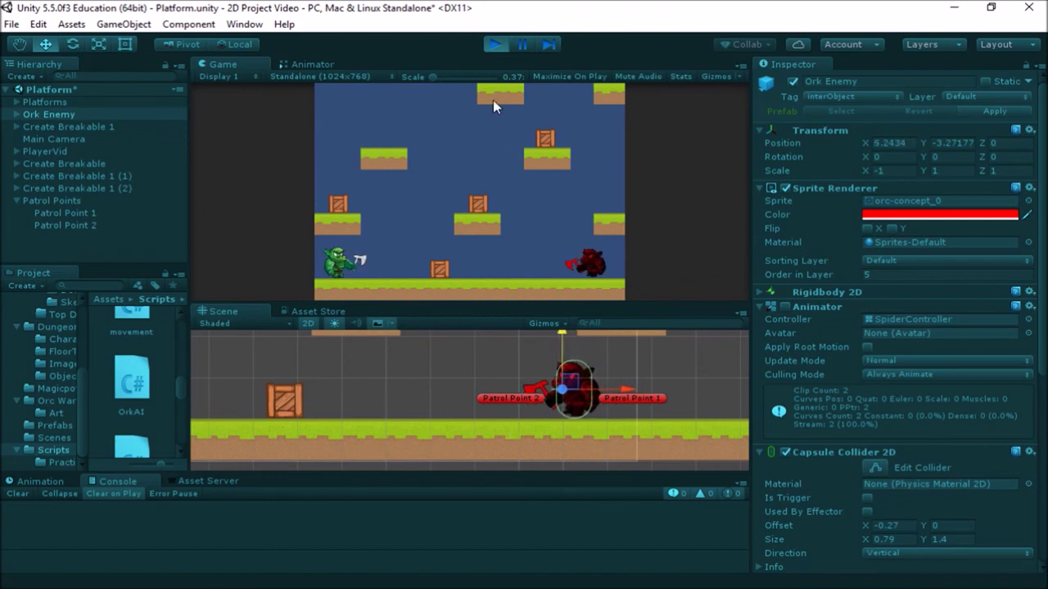
{"action": "left_click", "coordinate": [494, 42]}
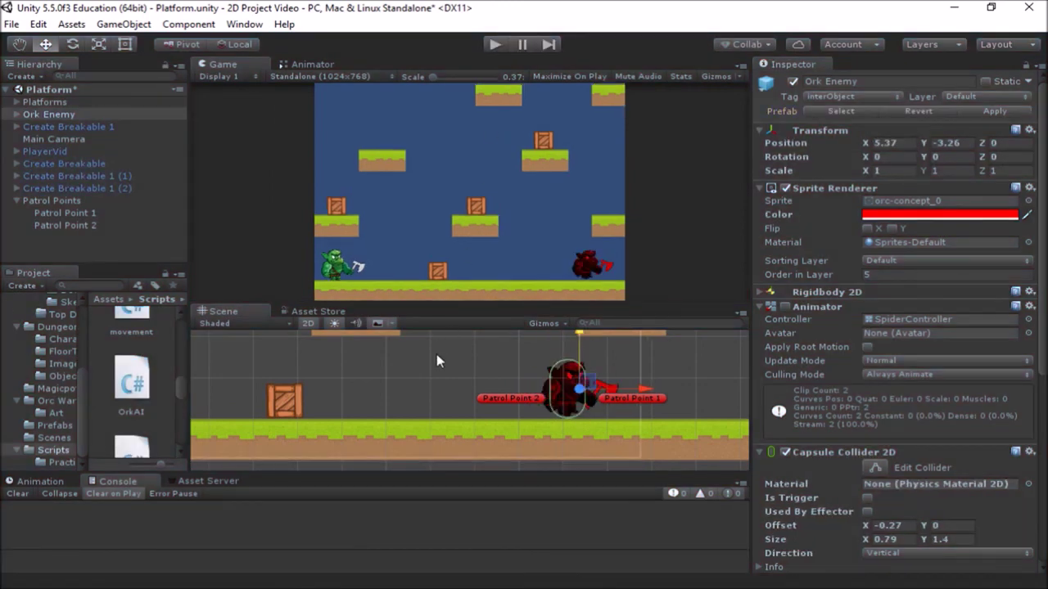
{"action": "scroll", "coordinate": [437, 354], "scroll_direction": "down", "scroll_amount": 3}
{"action": "middle_click_drag", "start_coordinate": [435, 372], "coordinate": [447, 348]}
{"action": "scroll", "coordinate": [447, 348], "scroll_direction": "down", "scroll_amount": 3}
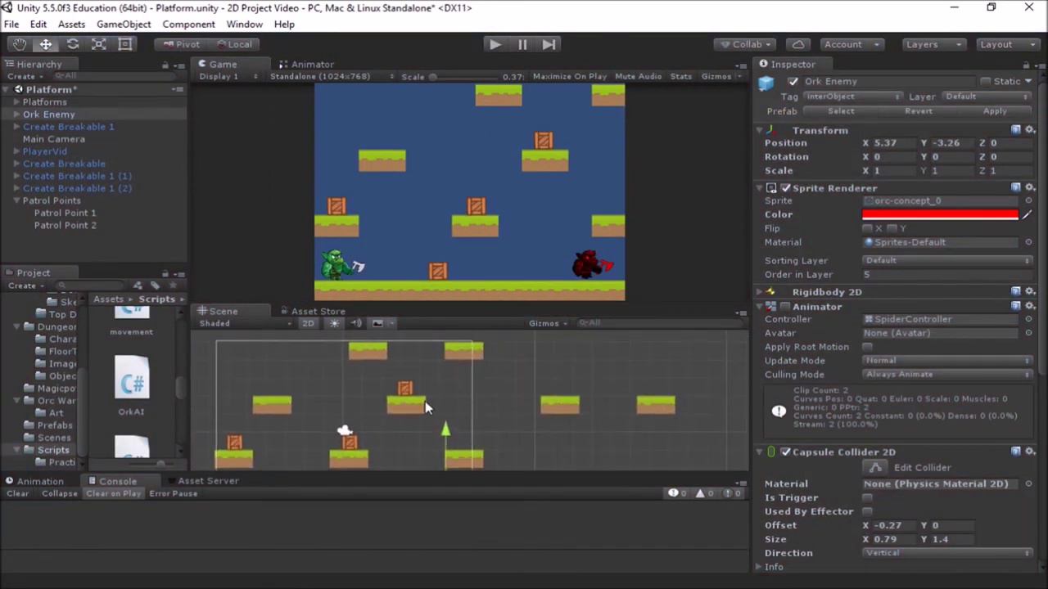
{"action": "scroll", "coordinate": [425, 401], "scroll_direction": "up", "scroll_amount": 3}
{"action": "scroll", "coordinate": [492, 414], "scroll_direction": "up", "scroll_amount": 2}
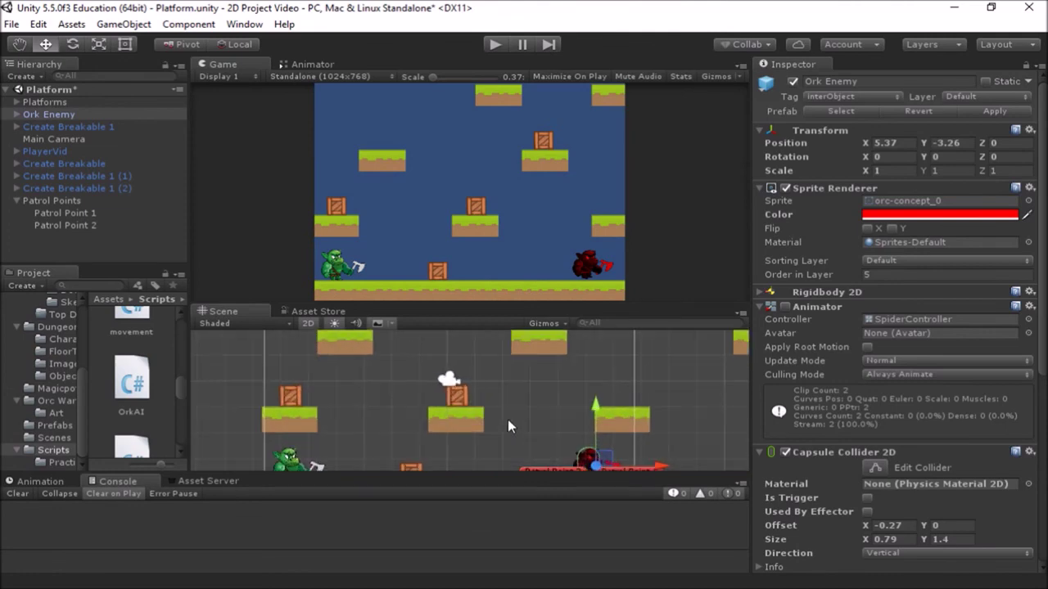
{"action": "scroll", "coordinate": [508, 419], "scroll_direction": "up", "scroll_amount": 2}
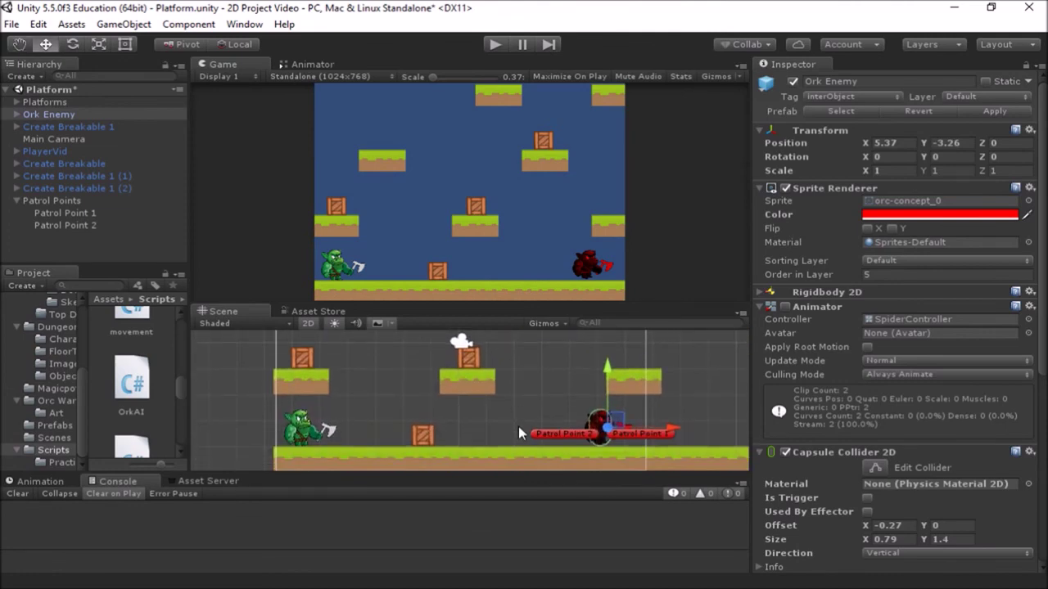
{"action": "middle_click_drag", "start_coordinate": [542, 367], "coordinate": [552, 438]}
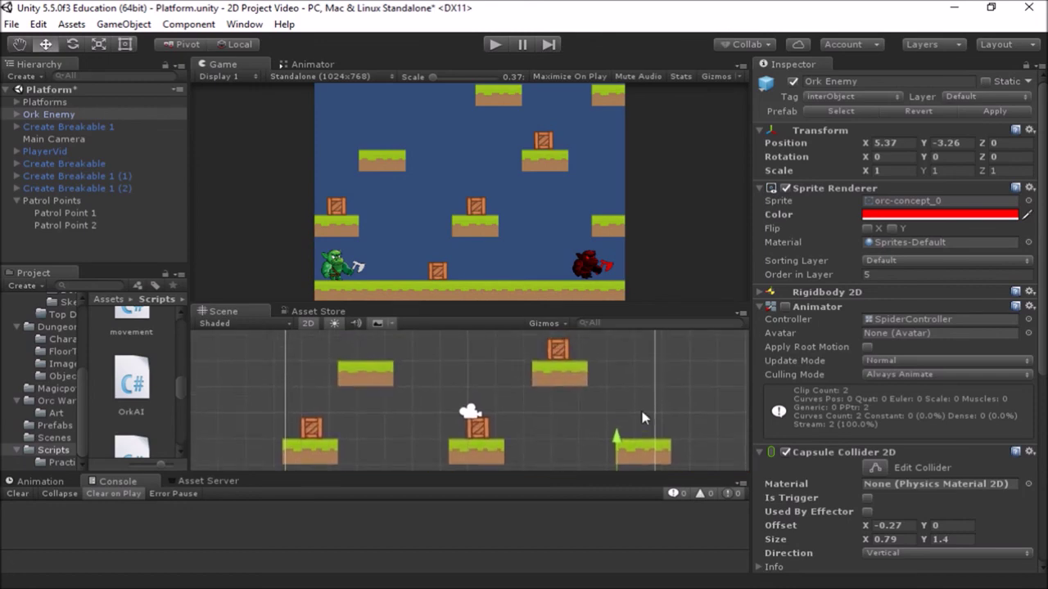
{"action": "scroll", "coordinate": [425, 409], "scroll_direction": "down", "scroll_amount": 1}
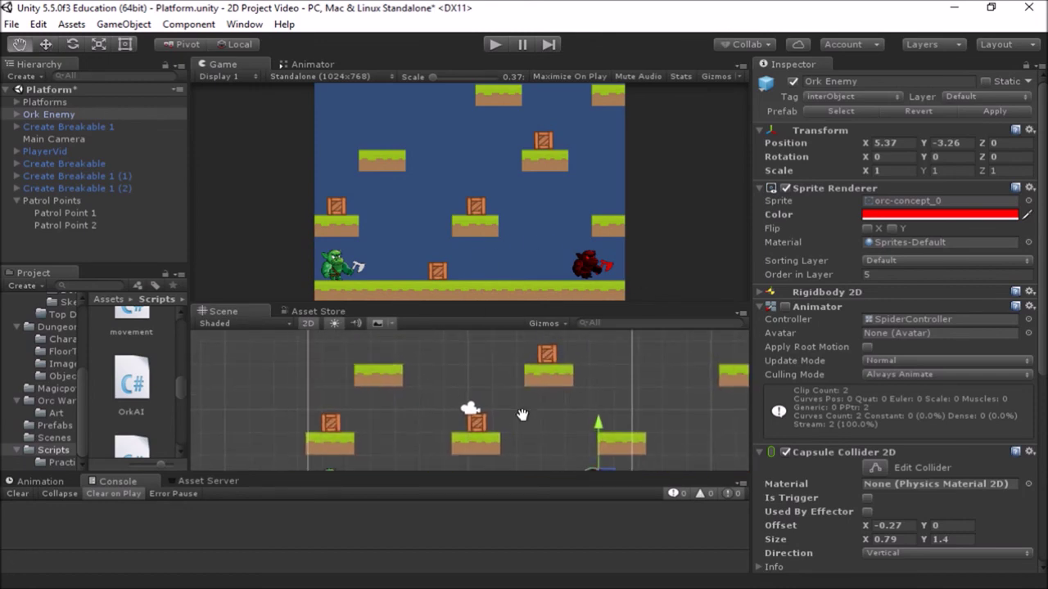
{"action": "middle_click_drag", "start_coordinate": [500, 467], "coordinate": [499, 384]}
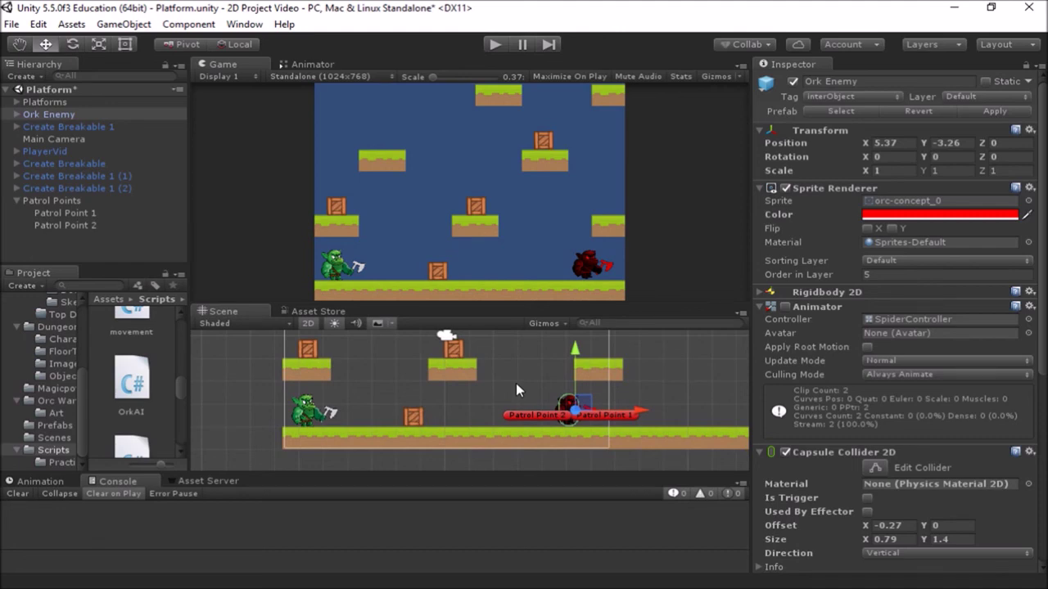
{"action": "scroll", "coordinate": [516, 383], "scroll_direction": "down", "scroll_amount": 3}
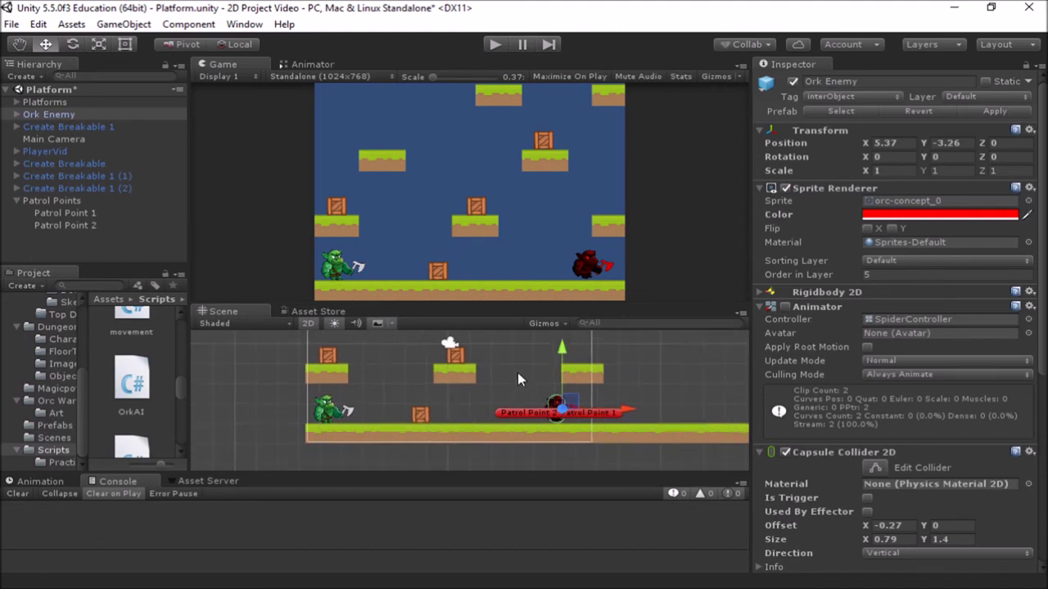
{"action": "middle_click_drag", "start_coordinate": [507, 379], "coordinate": [491, 416]}
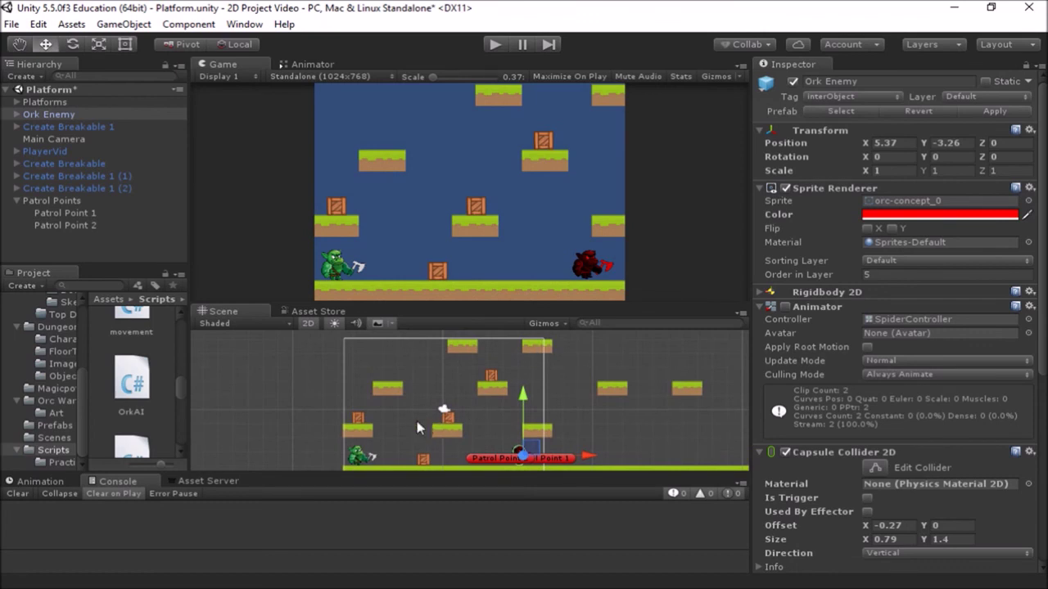
{"action": "middle_click_drag", "start_coordinate": [535, 410], "coordinate": [483, 389]}
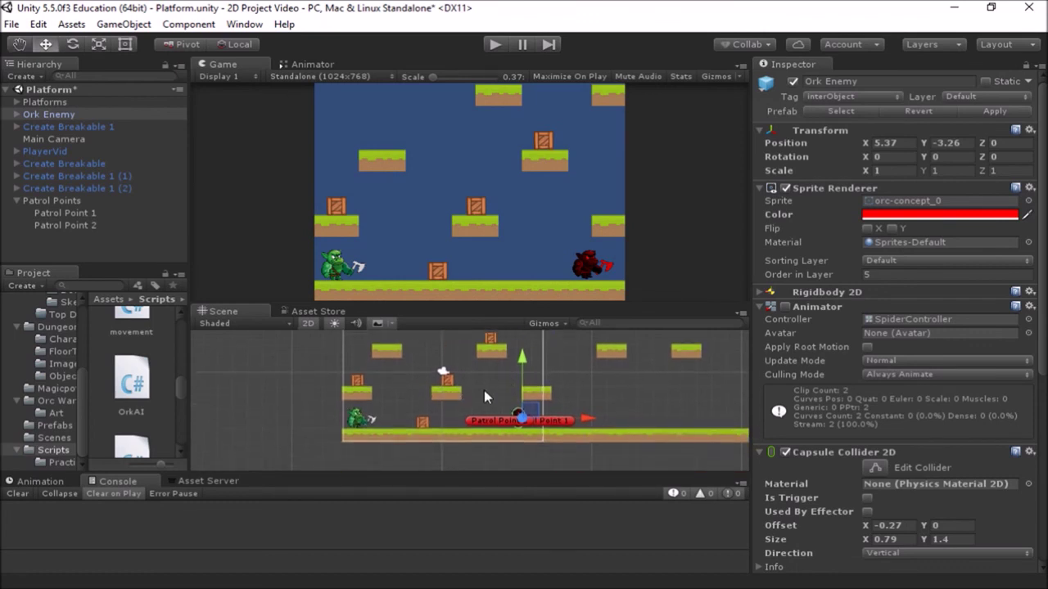
{"action": "scroll", "coordinate": [483, 390], "scroll_direction": "up", "scroll_amount": 2}
{"action": "scroll", "coordinate": [486, 390], "scroll_direction": "up", "scroll_amount": 2}
{"action": "scroll", "coordinate": [488, 391], "scroll_direction": "down", "scroll_amount": 3}
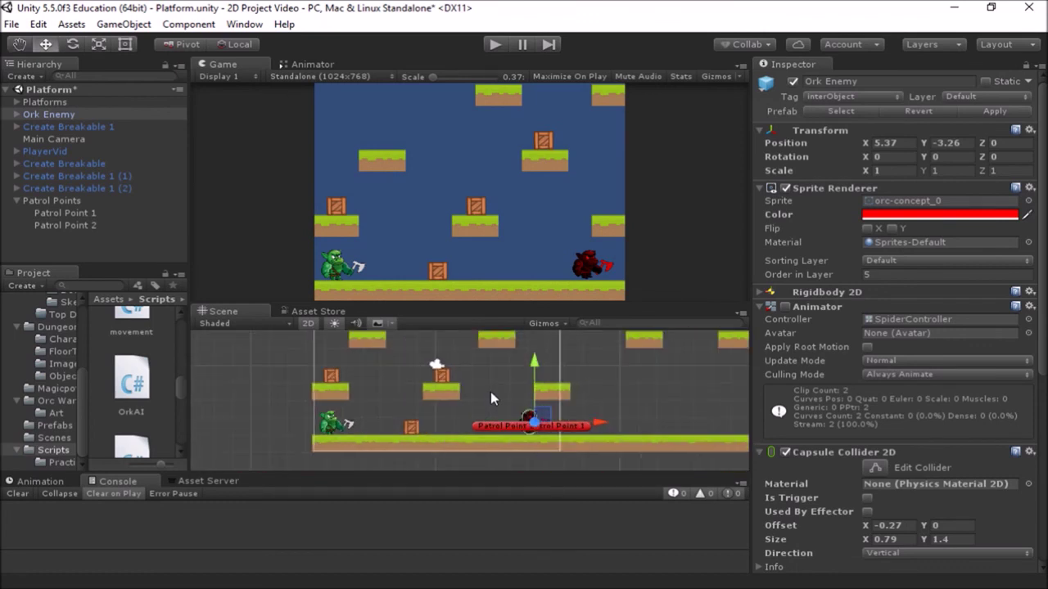
{"action": "middle_click_drag", "start_coordinate": [490, 391], "coordinate": [508, 425]}
{"action": "scroll", "coordinate": [508, 425], "scroll_direction": "up", "scroll_amount": 1}
{"action": "scroll", "coordinate": [510, 421], "scroll_direction": "up", "scroll_amount": 1}
{"action": "scroll", "coordinate": [513, 415], "scroll_direction": "up", "scroll_amount": 2}
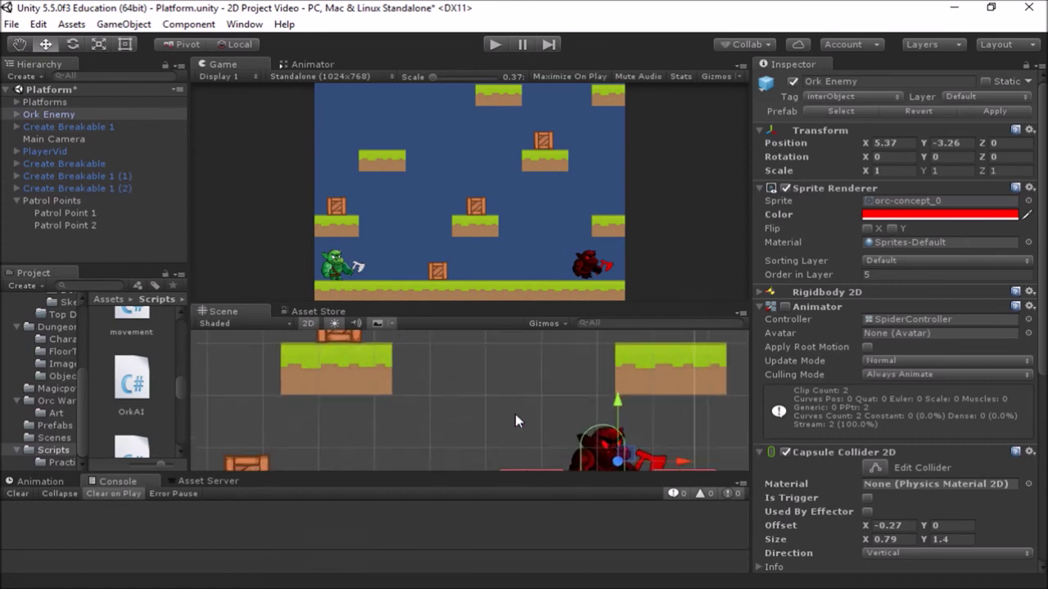
{"action": "scroll", "coordinate": [515, 414], "scroll_direction": "up", "scroll_amount": 2}
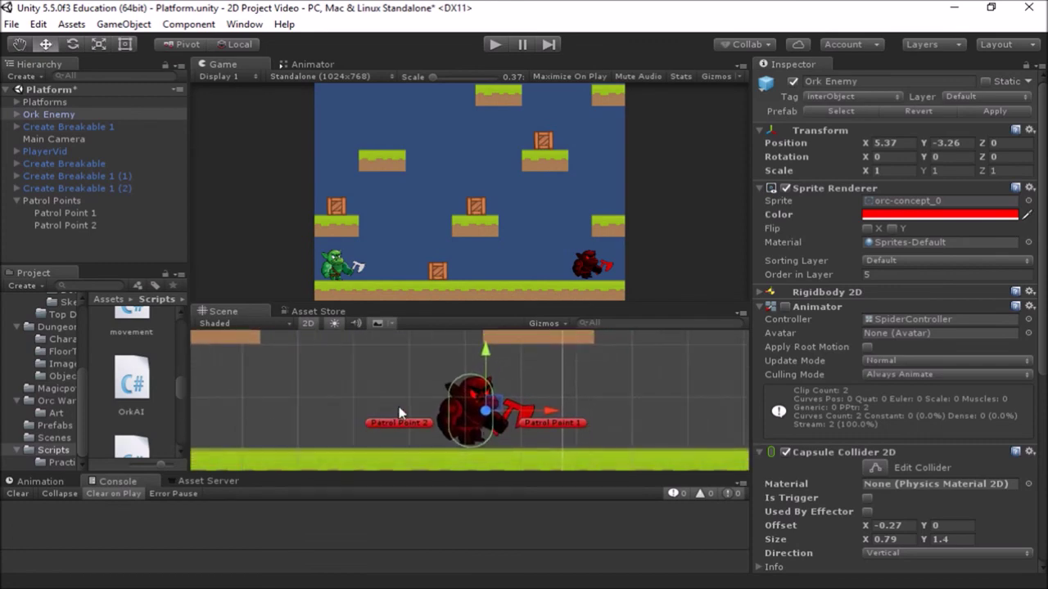
{"action": "middle_click_drag", "start_coordinate": [344, 379], "coordinate": [463, 364]}
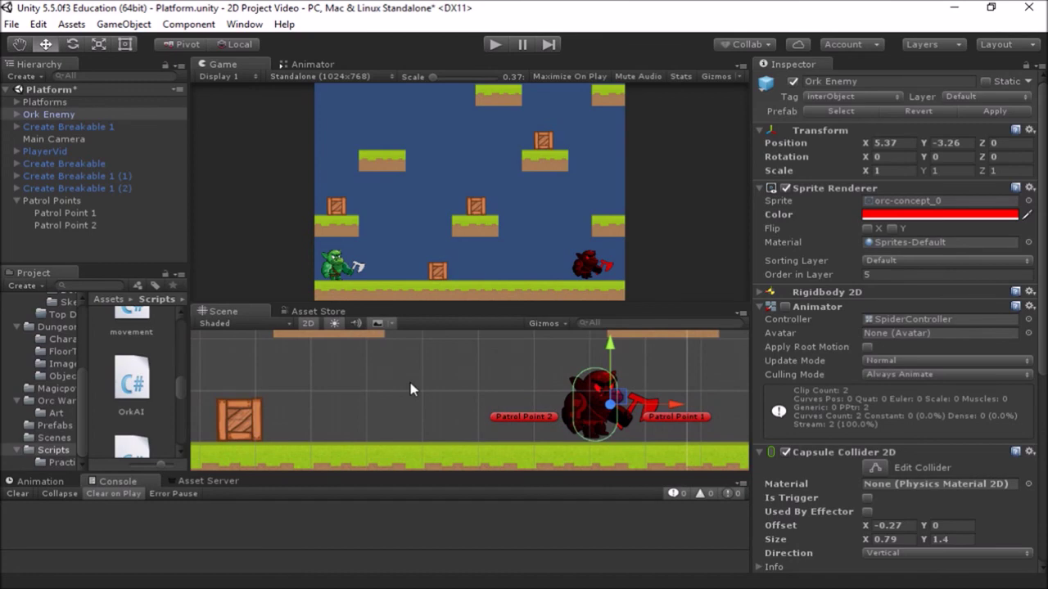
{"action": "scroll", "coordinate": [409, 393], "scroll_direction": "down", "scroll_amount": 1}
{"action": "scroll", "coordinate": [404, 393], "scroll_direction": "down", "scroll_amount": 2}
{"action": "scroll", "coordinate": [404, 393], "scroll_direction": "down", "scroll_amount": 3}
{"action": "middle_click_drag", "start_coordinate": [414, 371], "coordinate": [444, 402]}
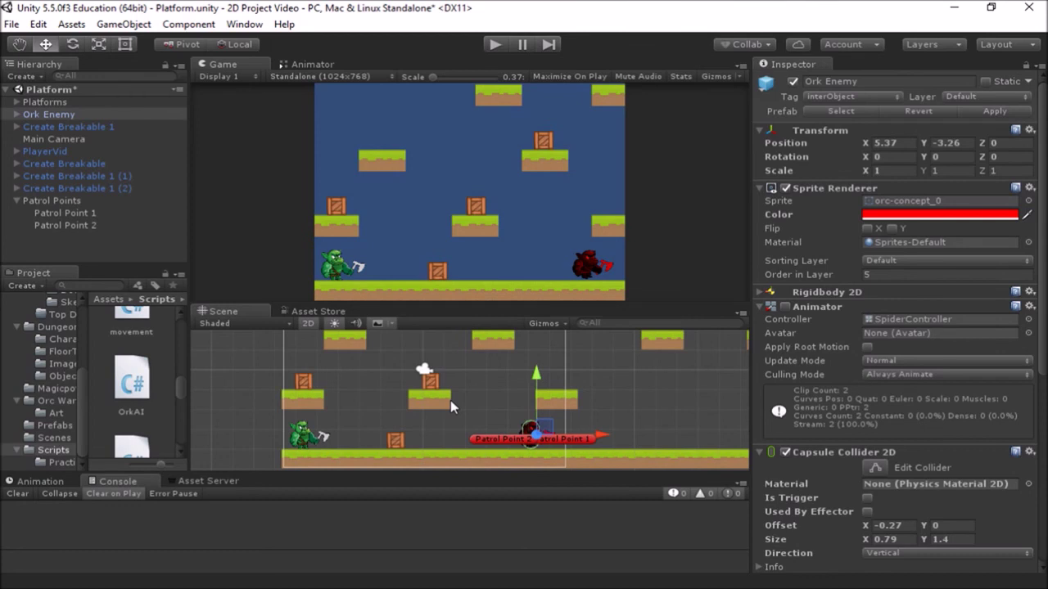
{"action": "scroll", "coordinate": [495, 431], "scroll_direction": "up", "scroll_amount": 2}
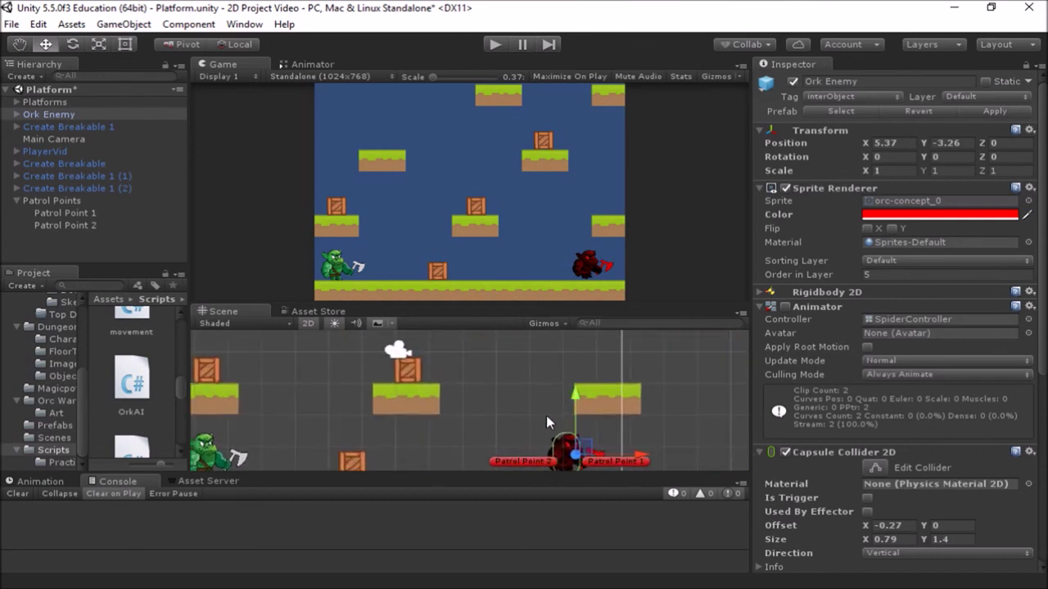
{"action": "middle_click_drag", "start_coordinate": [546, 415], "coordinate": [478, 406]}
{"action": "scroll", "coordinate": [478, 405], "scroll_direction": "up", "scroll_amount": 2}
{"action": "scroll", "coordinate": [478, 406], "scroll_direction": "up", "scroll_amount": 2}
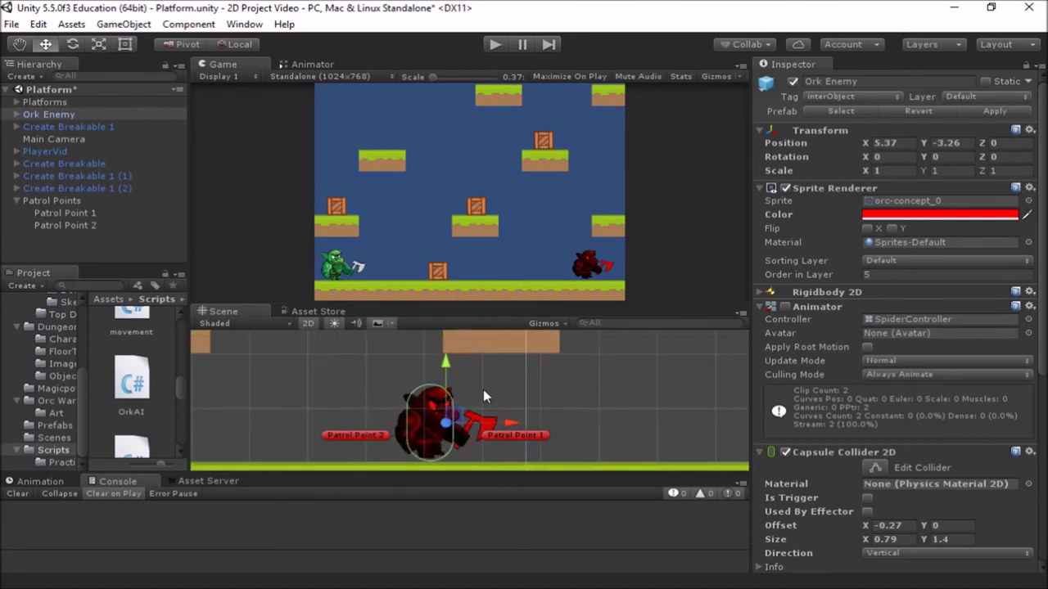